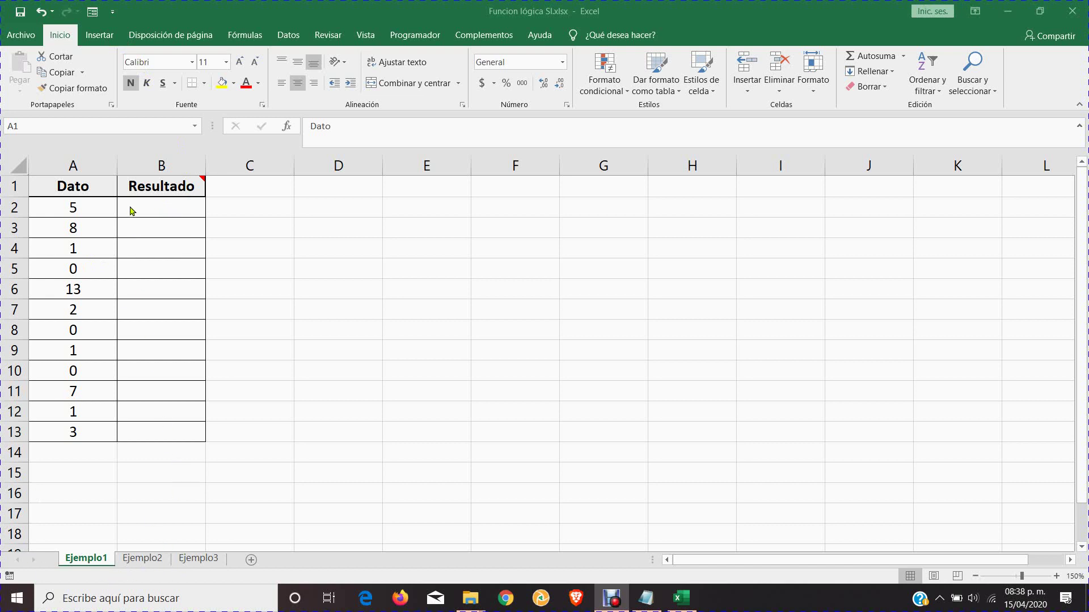
# - Examine the Dato values, the comment on the Resultado header and the SI entry among the logical functions
pyautogui.moveTo(95, 209); pyautogui.dragTo(85, 431)
pyautogui.moveTo(156, 192)
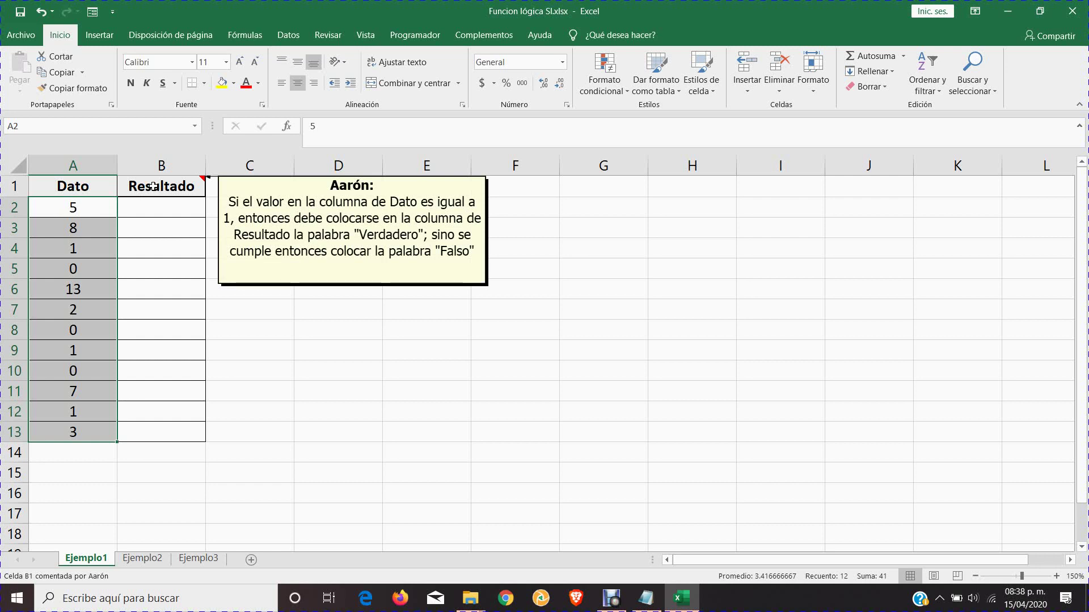
pyautogui.click(655, 601)
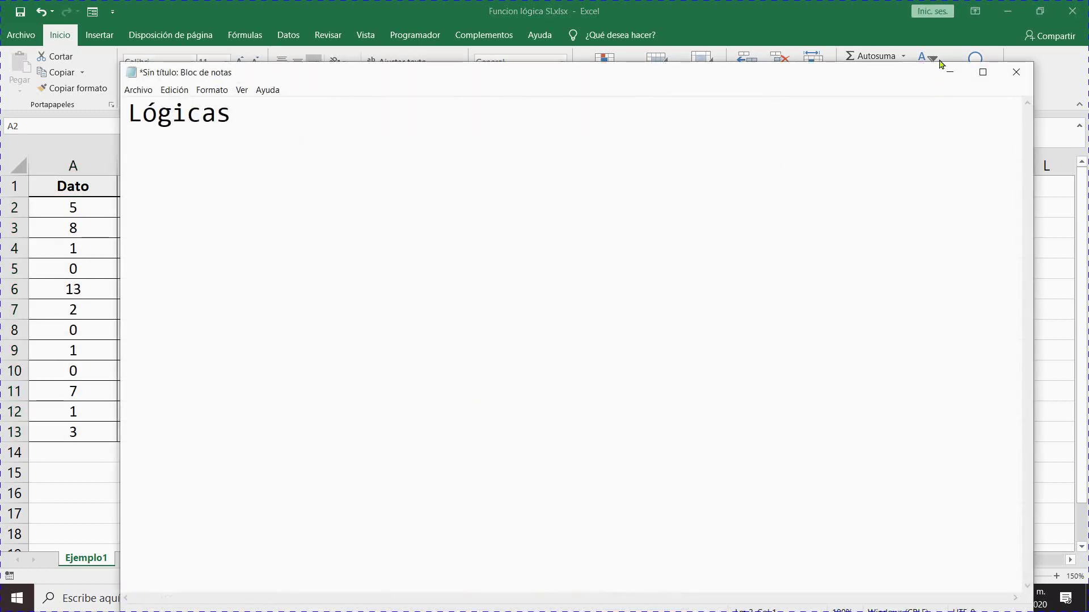
pyautogui.click(948, 71)
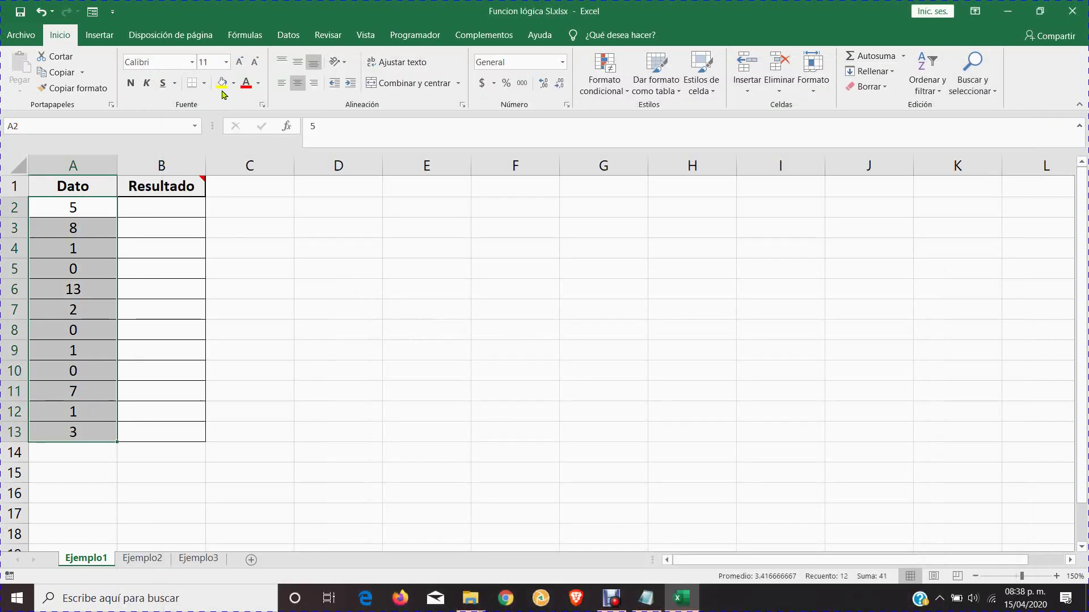
pyautogui.click(243, 36)
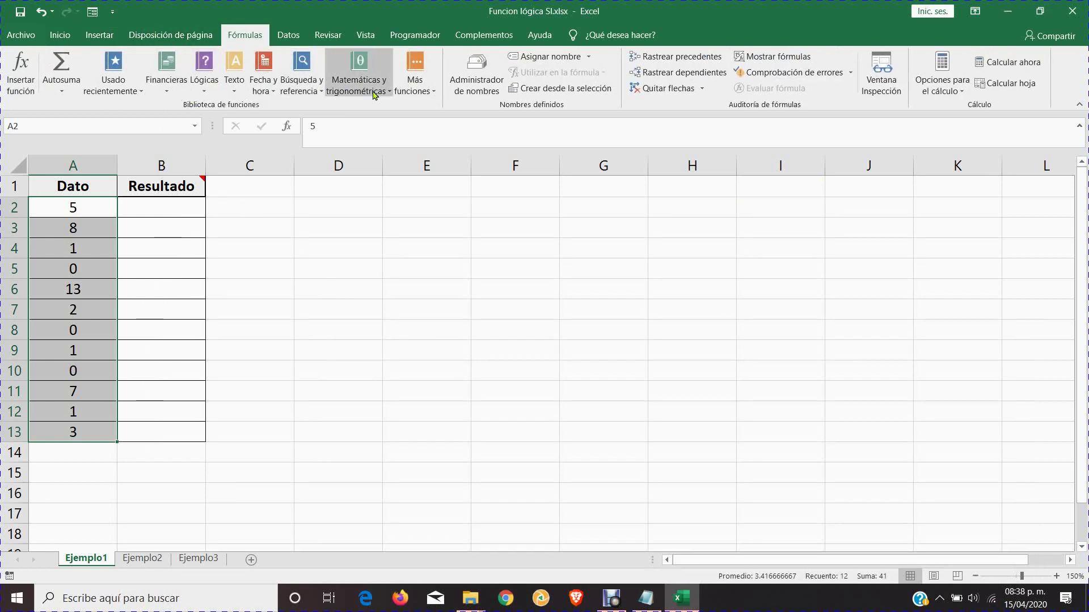
pyautogui.click(191, 82)
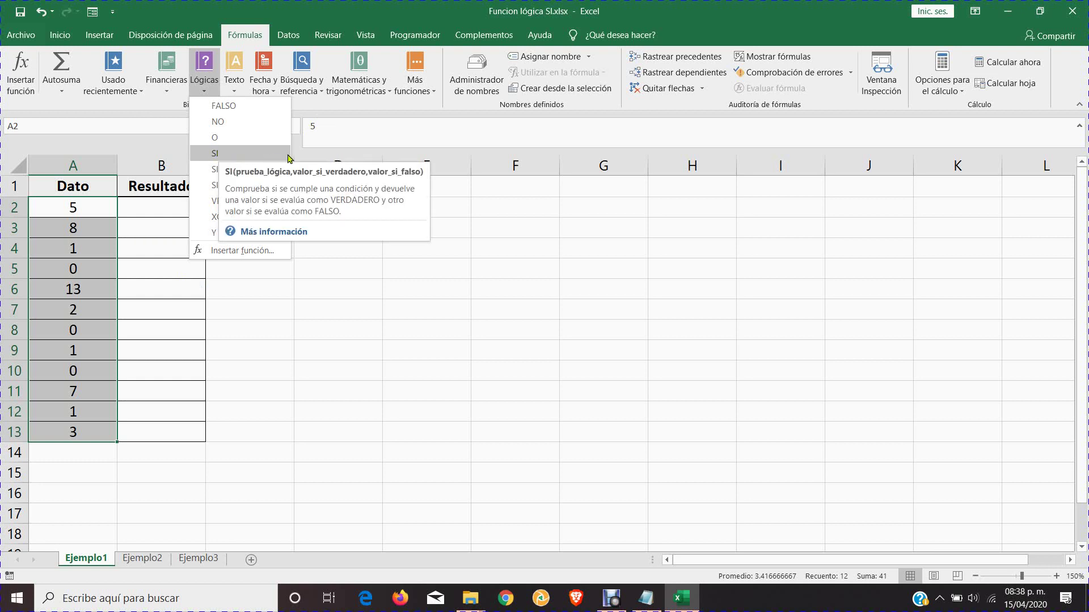
# - Switch to Notepad and write "=SI(función lógica)" beneath the Lógicas heading
pyautogui.click(646, 599)
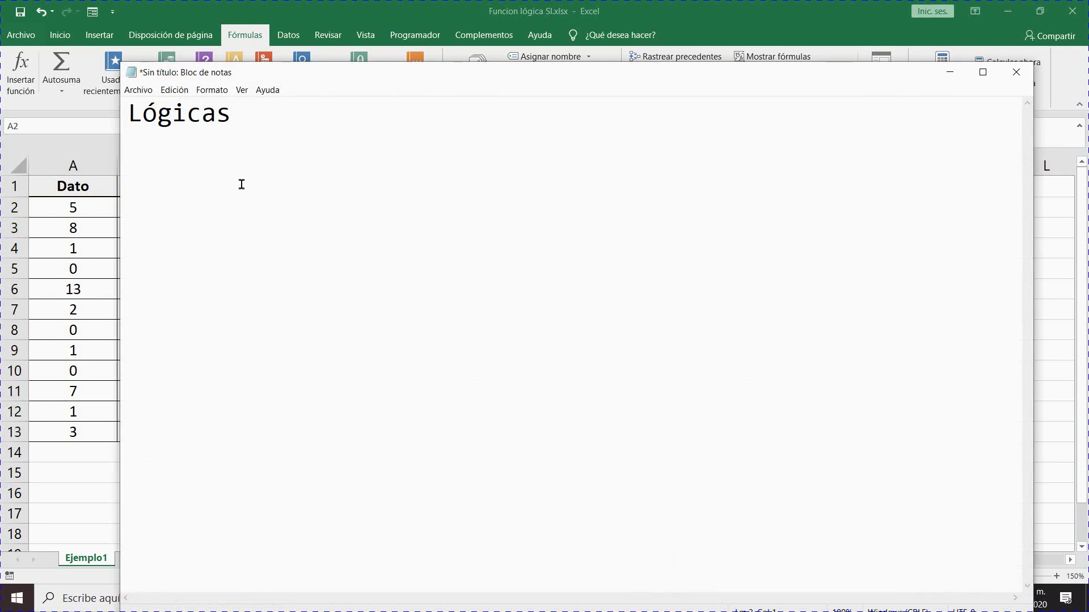
pyautogui.write('=SI()')
pyautogui.moveTo(144, 176); pyautogui.dragTo(167, 168)
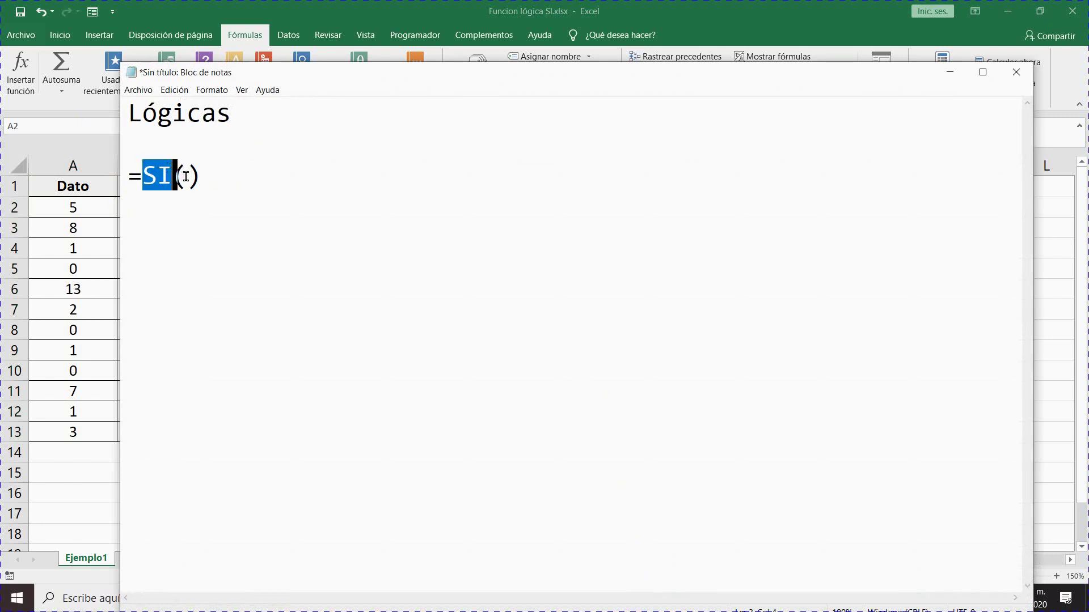
pyautogui.click(185, 176)
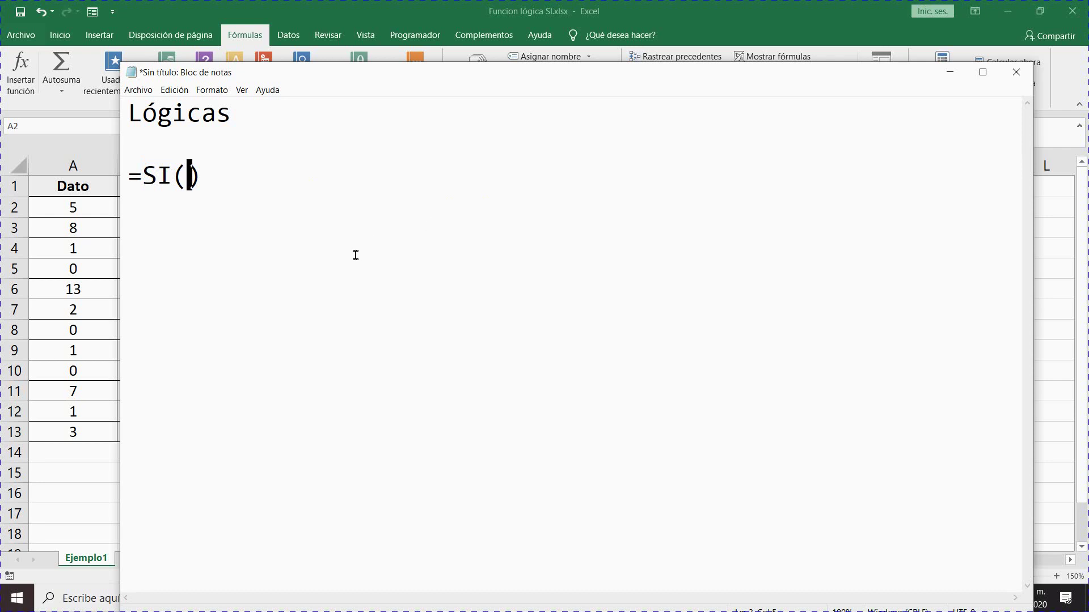
pyautogui.write('función lóg')
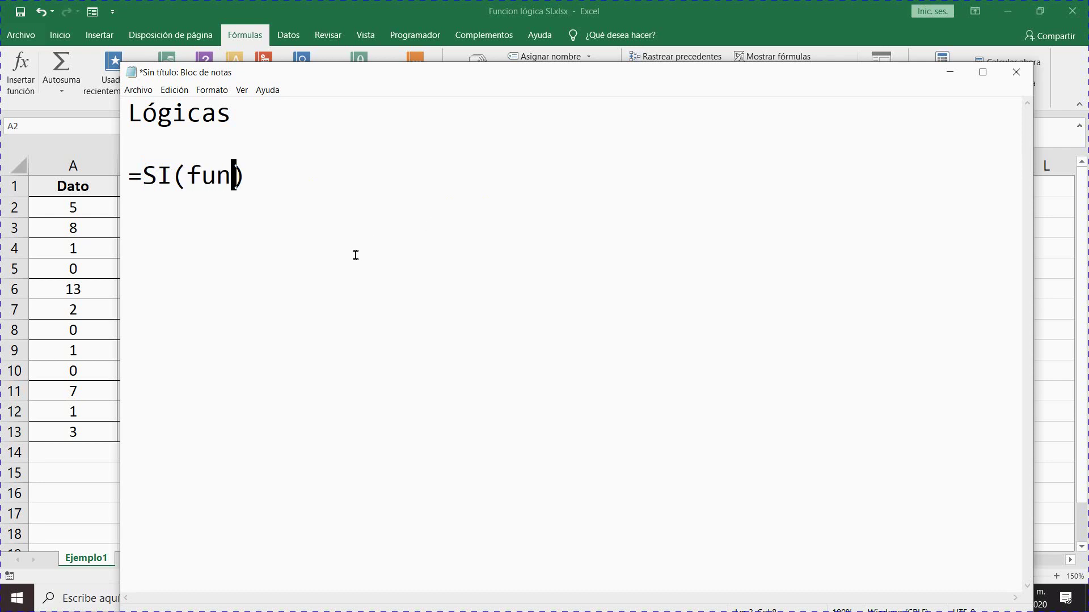
pyautogui.write('ica')
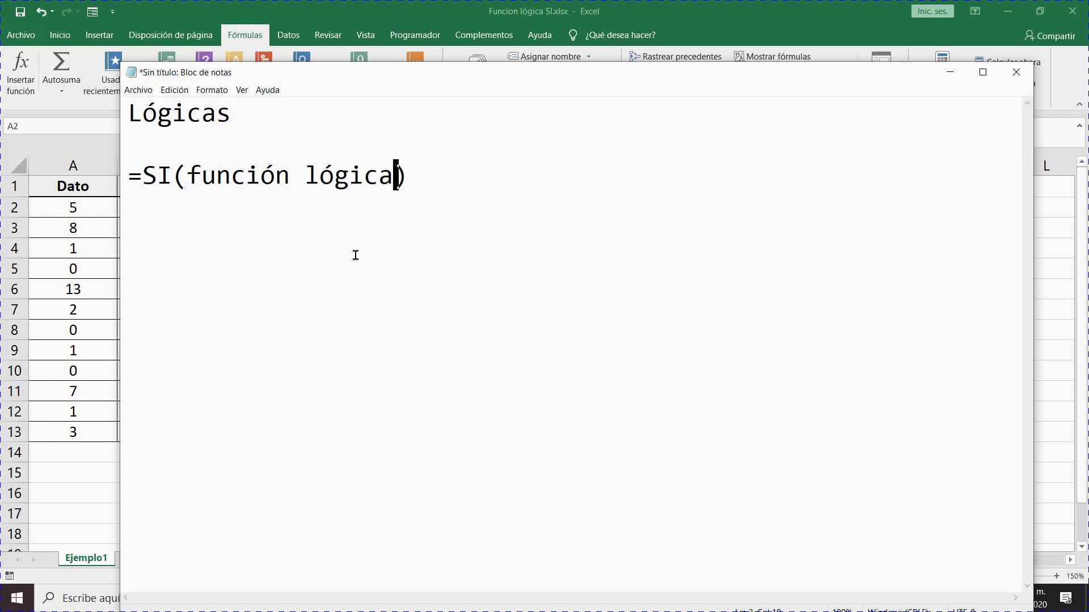
# - Remove the space inside the first argument so it reads "funciónlógica"
pyautogui.press('Left')
pyautogui.press('Left')
pyautogui.press('Left')
pyautogui.press('Left')
pyautogui.press('Left')
pyautogui.press('Left')
pyautogui.press('BackSpace')
pyautogui.press('Right')
pyautogui.press('Right')
pyautogui.press('Right')
pyautogui.press('Right')
pyautogui.press('Right')
pyautogui.press('Right')
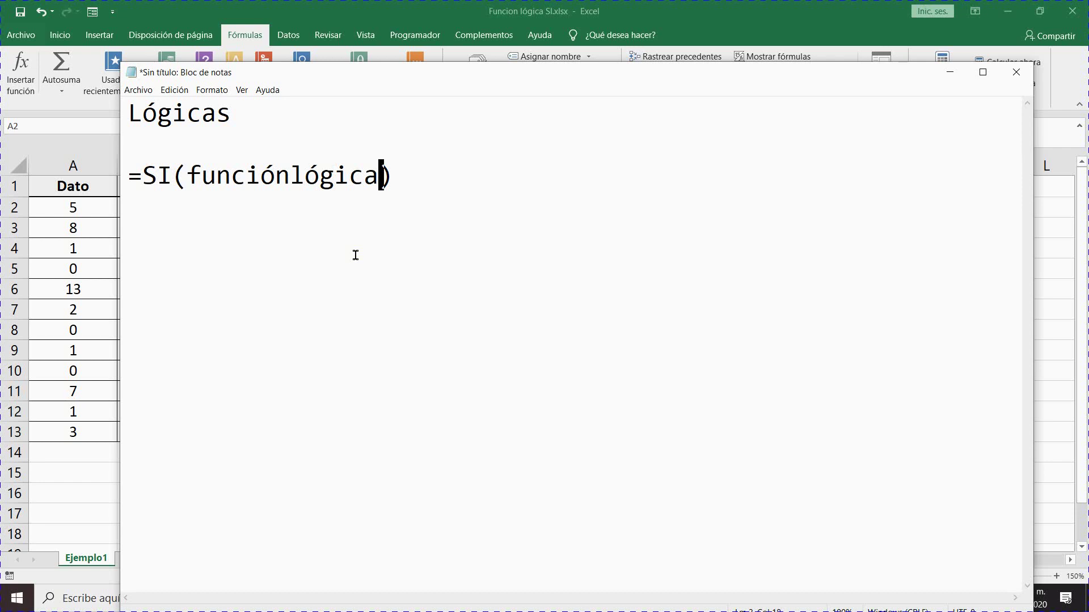
pyautogui.press('Right')
pyautogui.press('Left')
# - Add "Valor_verdadero" as the second argument of the SI syntax, with a comma before and after it
pyautogui.write(',')
pyautogui.moveTo(187, 180); pyautogui.dragTo(381, 180)
pyautogui.click(395, 183)
pyautogui.write('Valor')
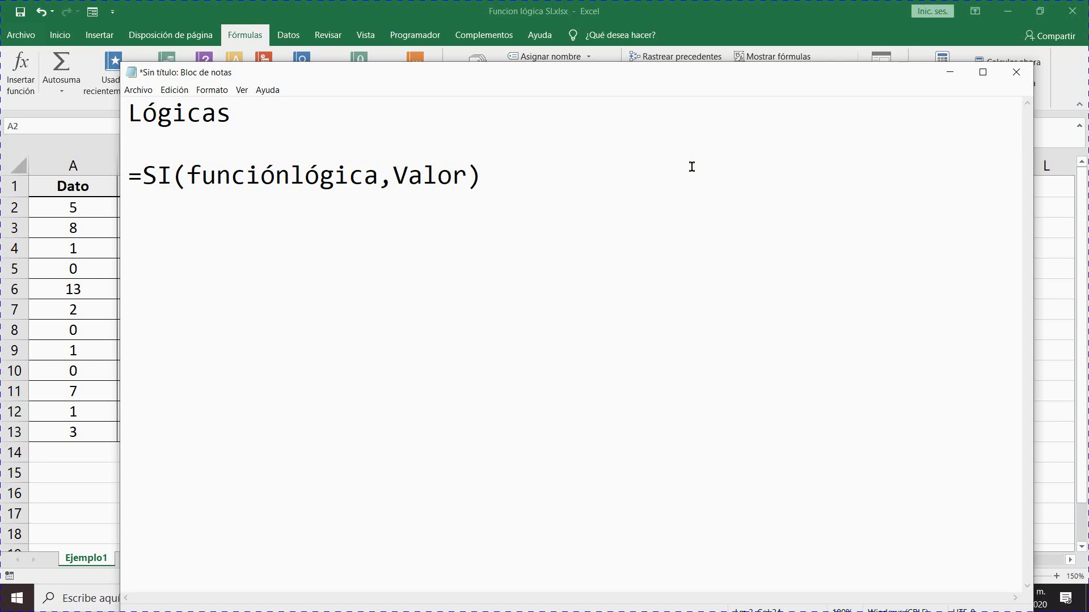
pyautogui.write('_ver')
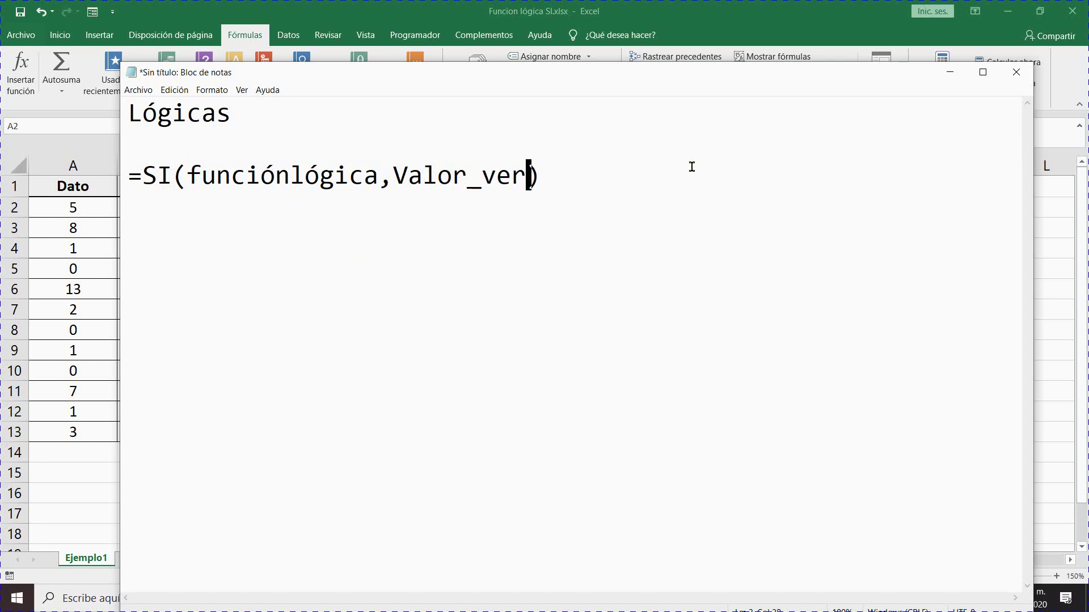
pyautogui.write('dad')
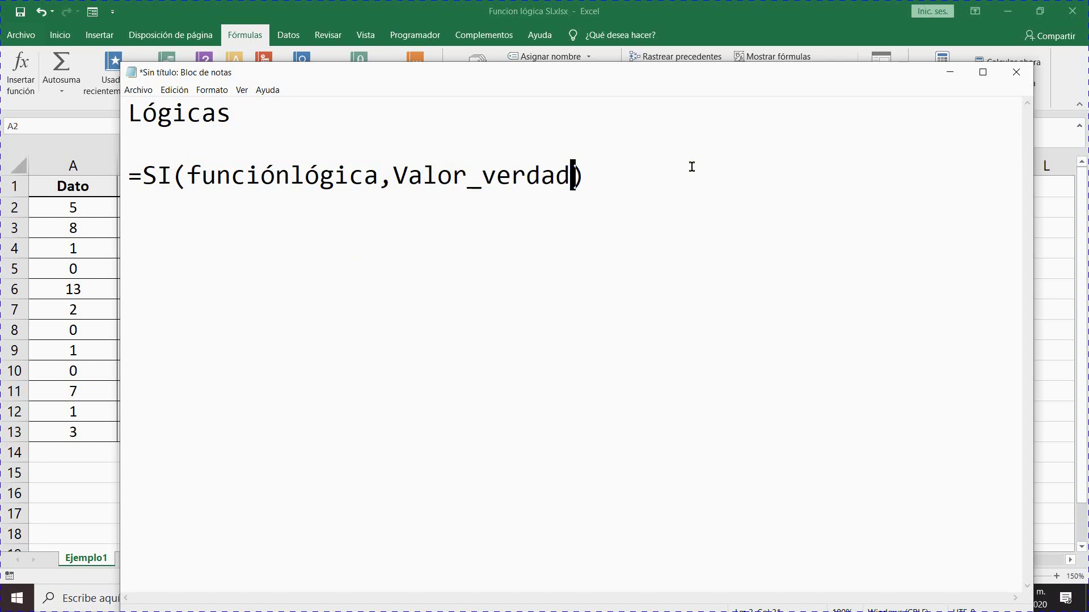
pyautogui.write('ero,')
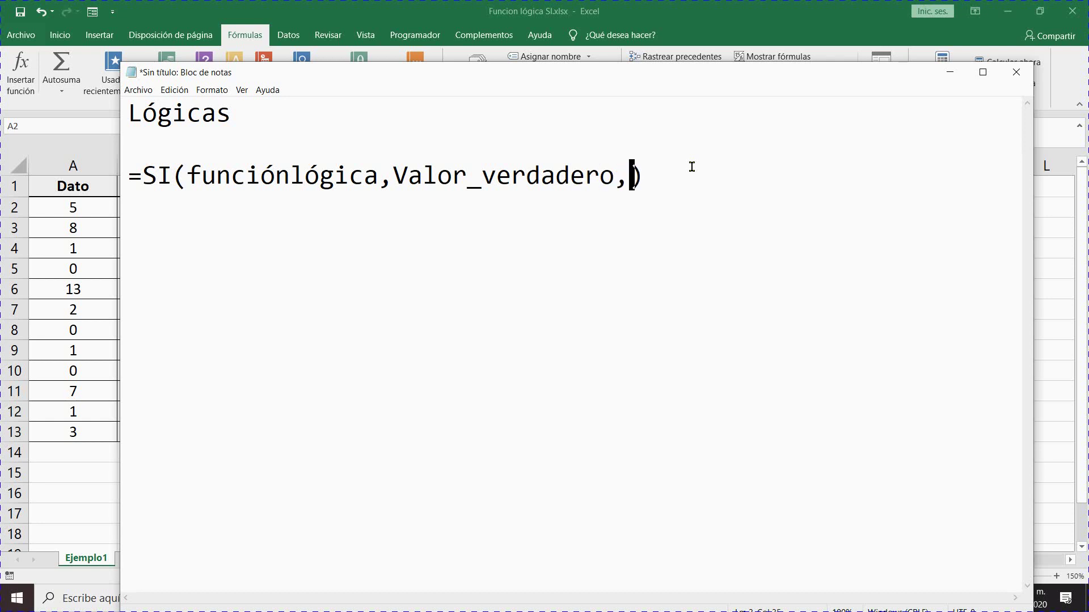
# - Add "Valor_falso" as the third argument of the SI syntax and start a new line below
pyautogui.write('Valor')
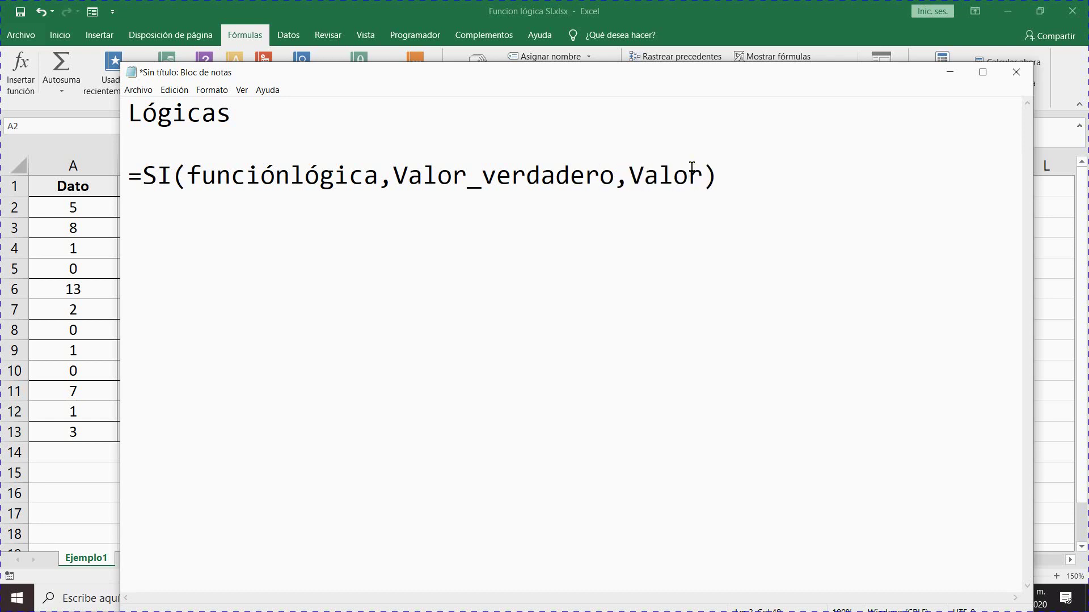
pyautogui.write('-')
pyautogui.press('BackSpace')
pyautogui.write('_falso')
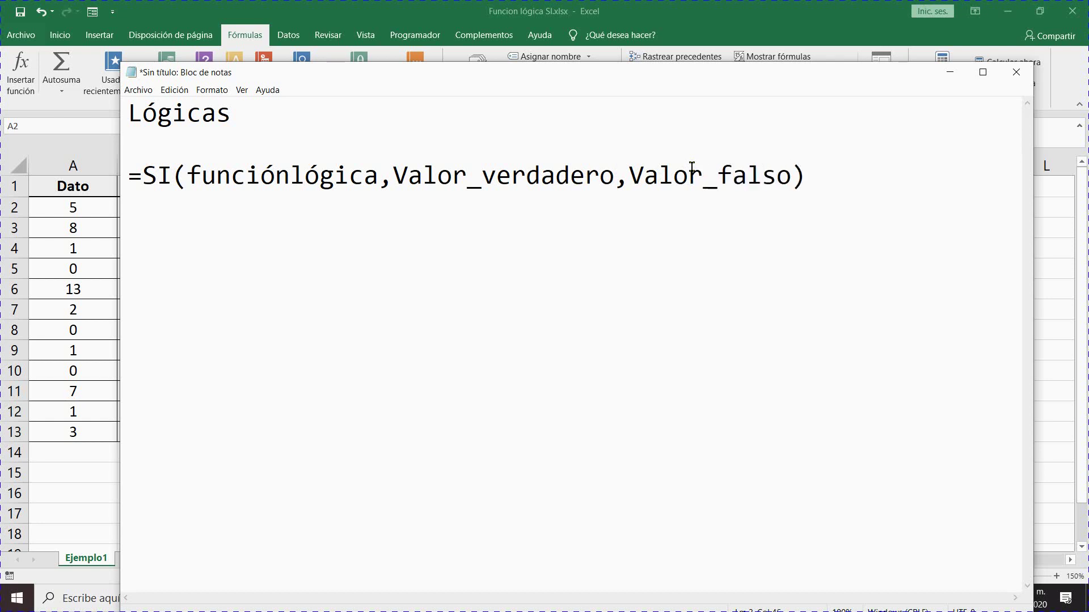
pyautogui.press('Return')
# - Review the three arguments of the SI syntax, return to Excel and read the comment on the Resultado header
pyautogui.moveTo(189, 176); pyautogui.dragTo(380, 182)
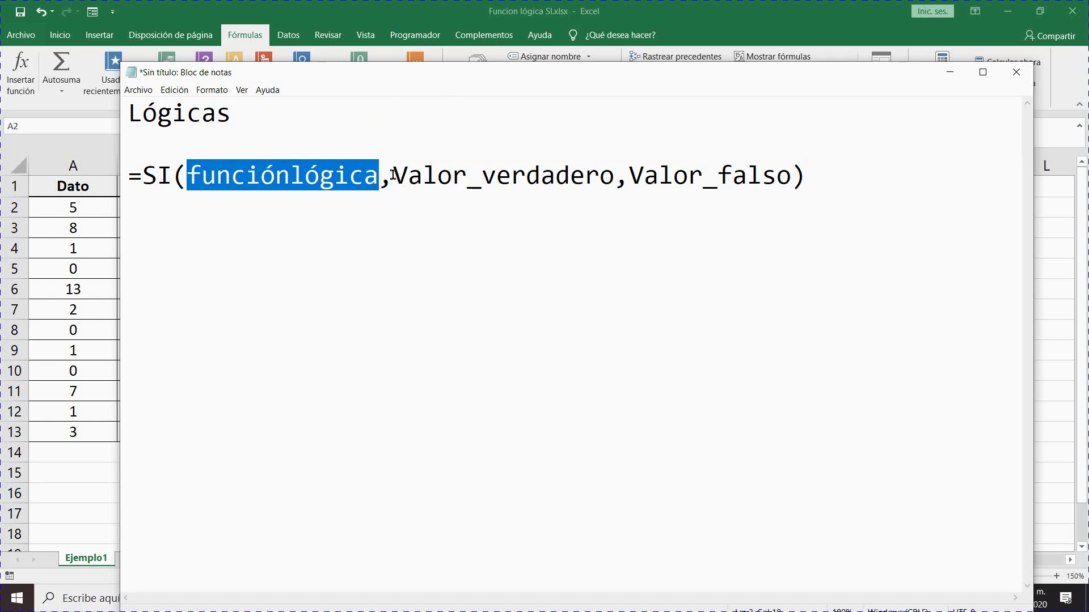
pyautogui.moveTo(393, 176); pyautogui.dragTo(615, 177)
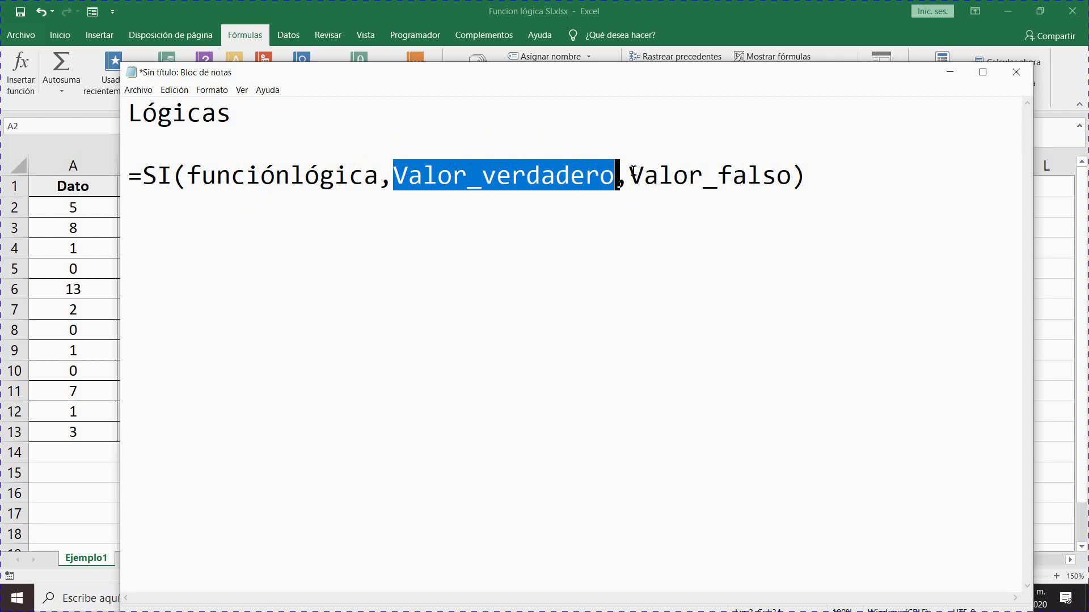
pyautogui.moveTo(630, 173); pyautogui.dragTo(792, 168)
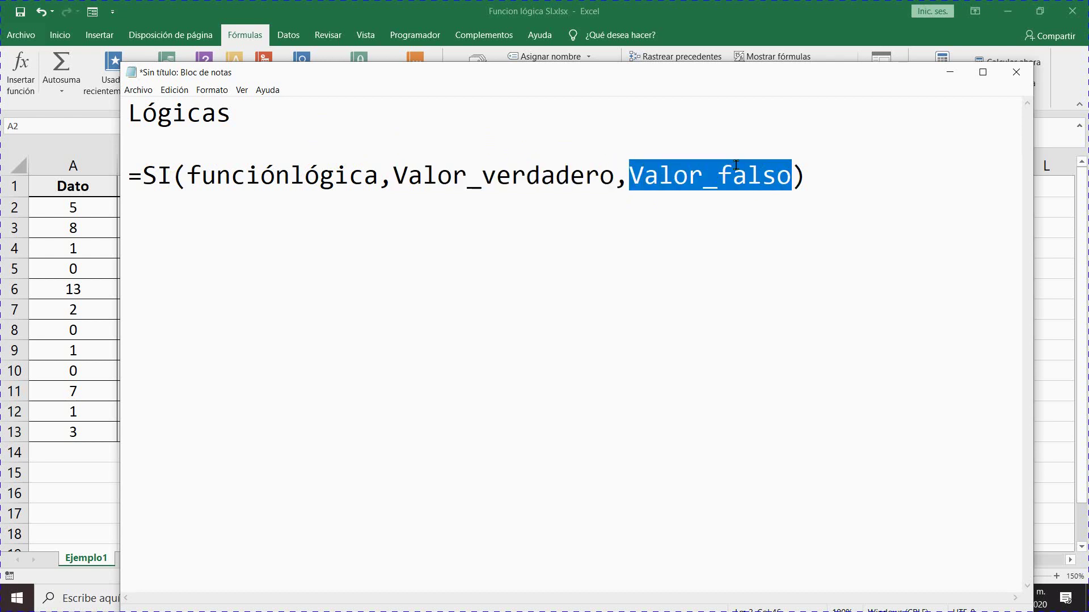
pyautogui.moveTo(130, 175); pyautogui.dragTo(807, 175)
pyautogui.click(522, 250)
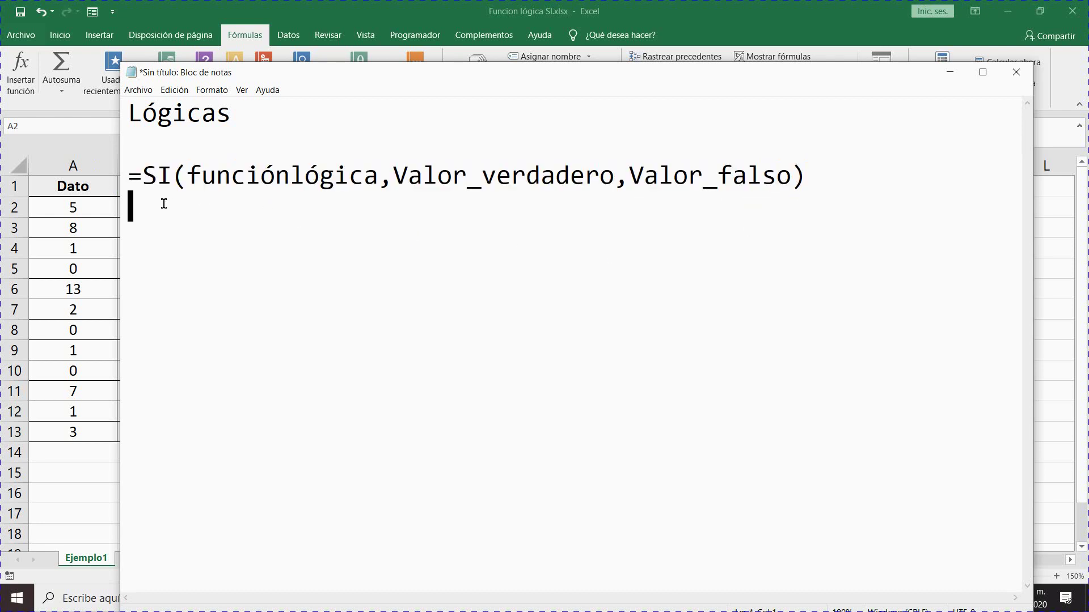
pyautogui.click(948, 79)
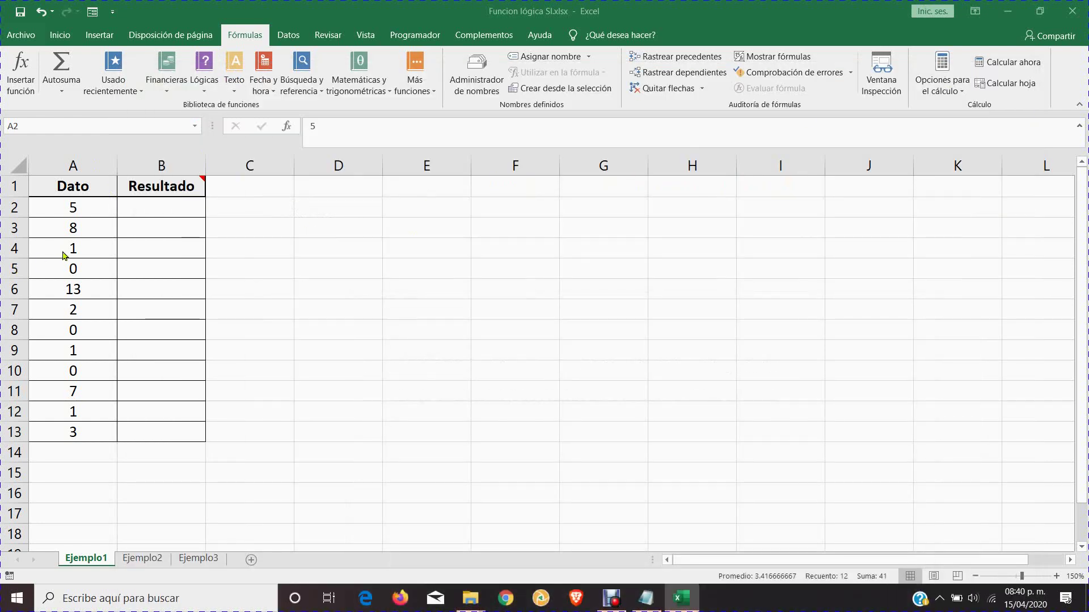
pyautogui.moveTo(142, 186)
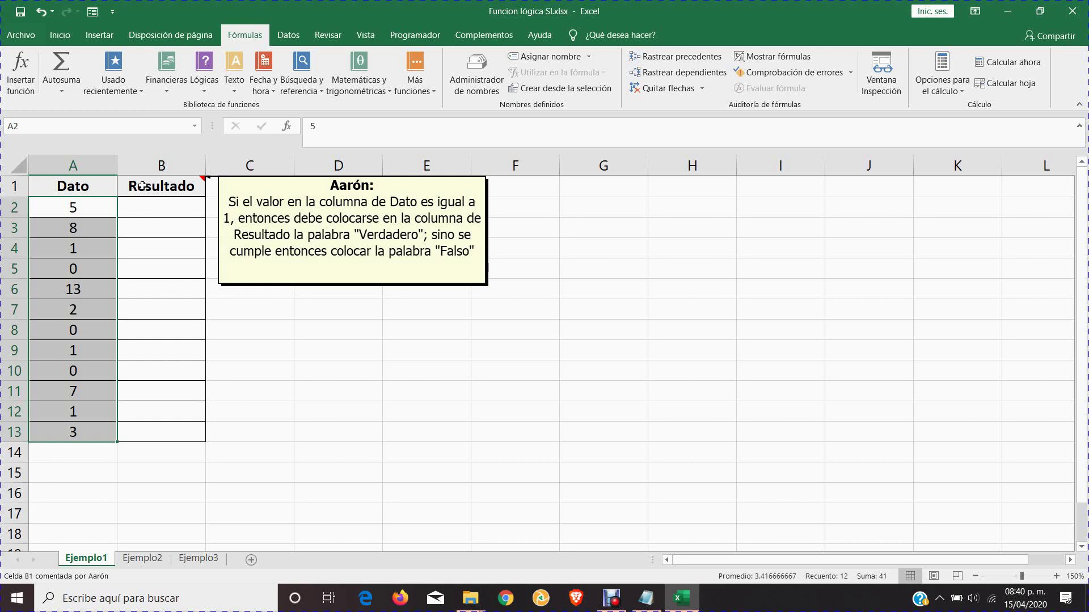
# - Enlarge the font of cell B2 to 20 and widen the Resultado column to fit a long formula
pyautogui.click(155, 208)
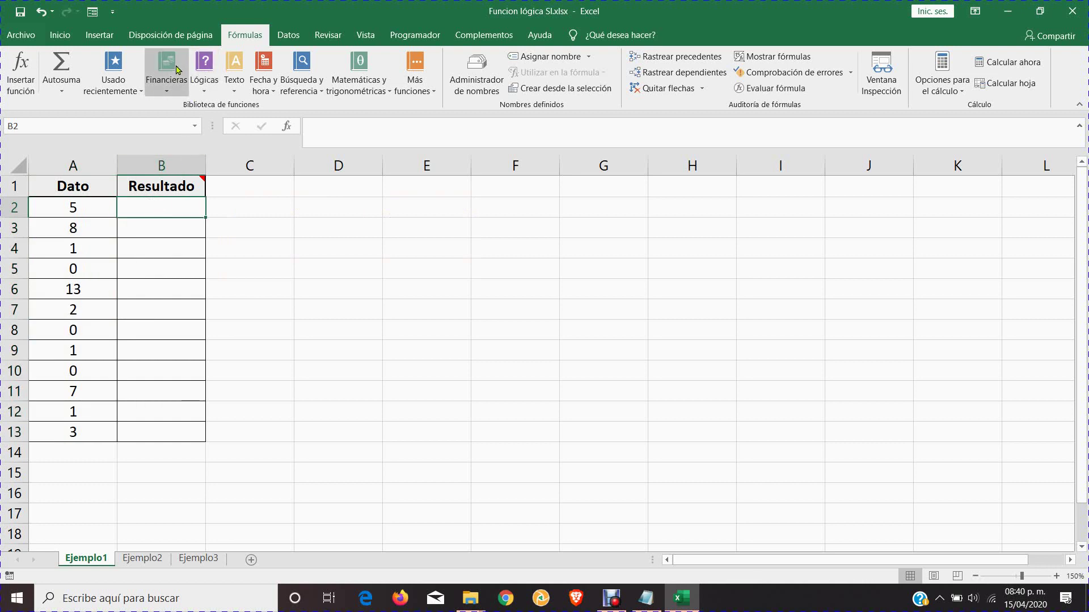
pyautogui.click(60, 35)
pyautogui.click(241, 64)
pyautogui.click(241, 64)
pyautogui.click(241, 64)
pyautogui.click(241, 64)
pyautogui.click(241, 64)
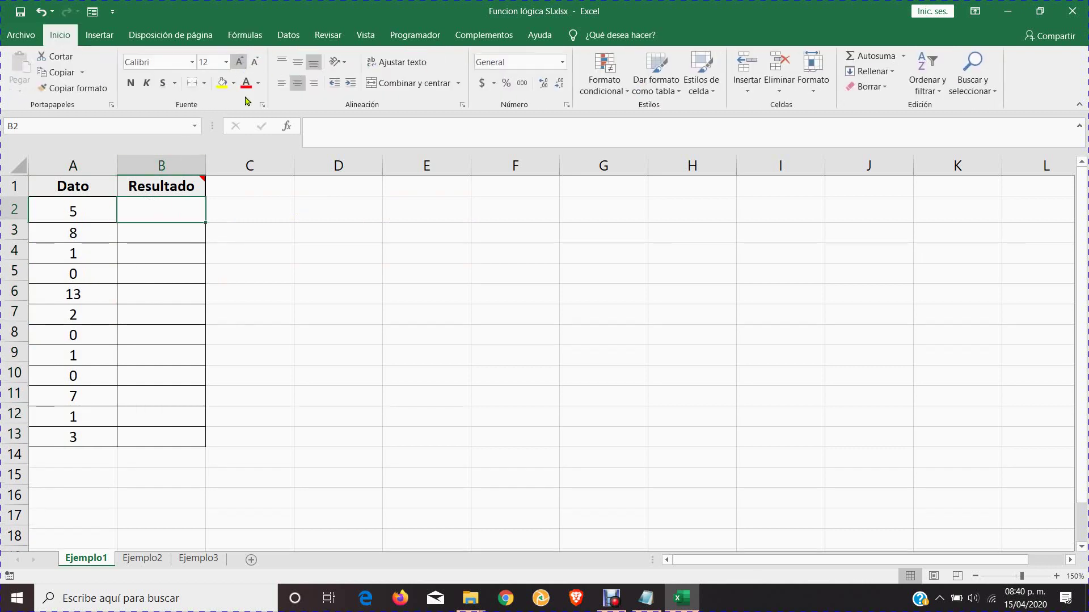
pyautogui.moveTo(205, 163); pyautogui.dragTo(330, 164)
pyautogui.doubleClick(238, 218)
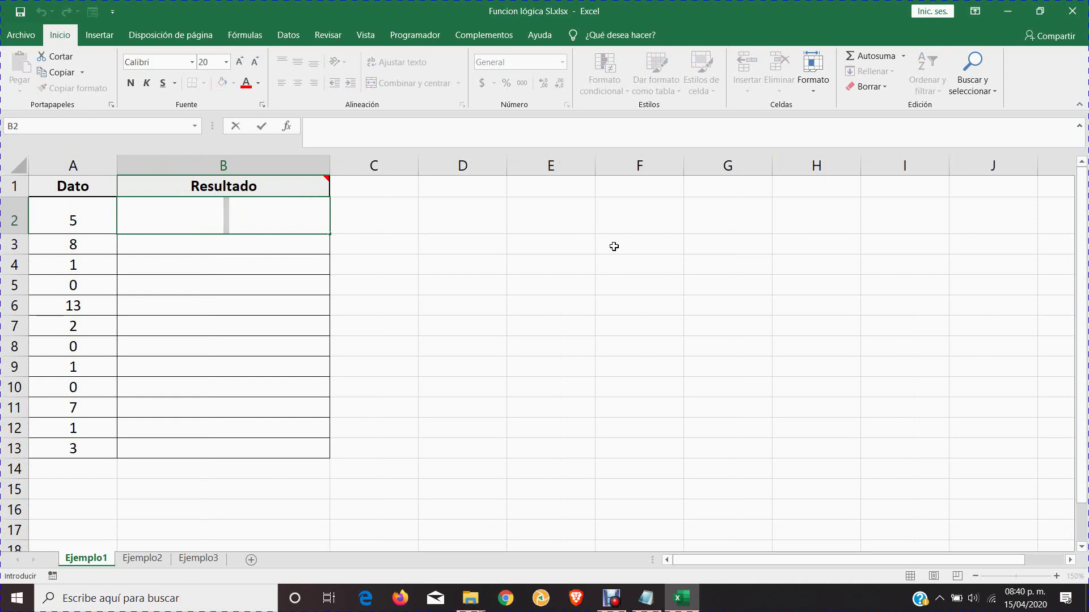
pyautogui.press('Escape')
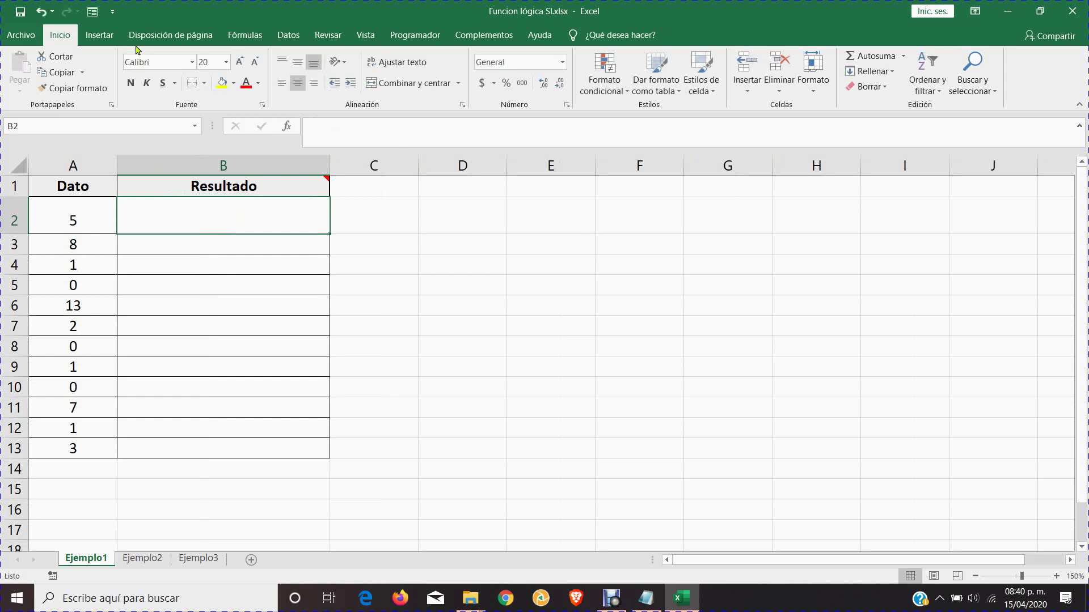
pyautogui.click(263, 34)
pyautogui.click(211, 83)
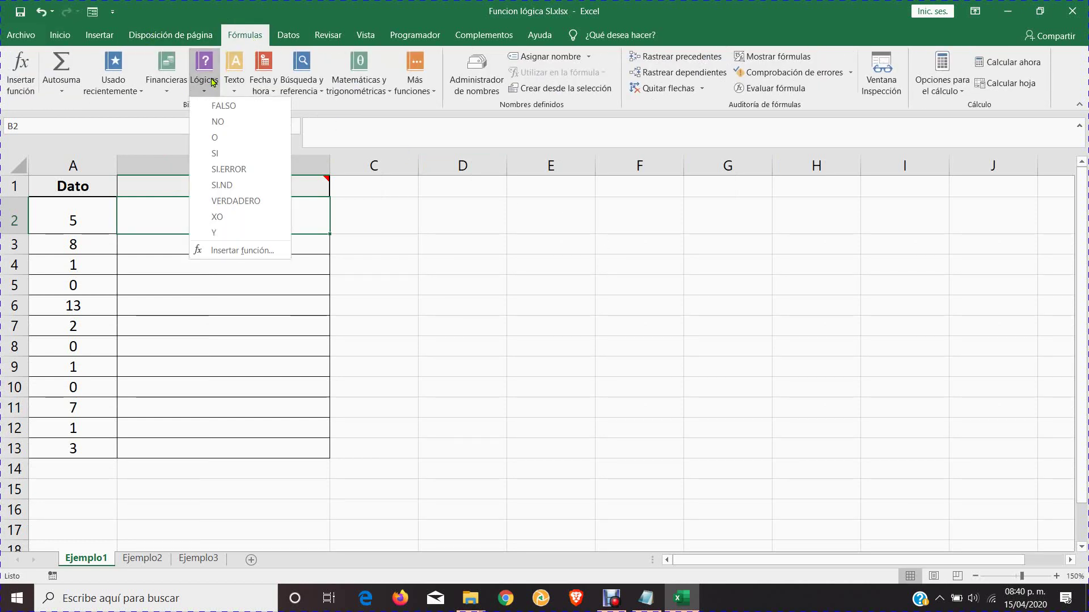
pyautogui.click(215, 153)
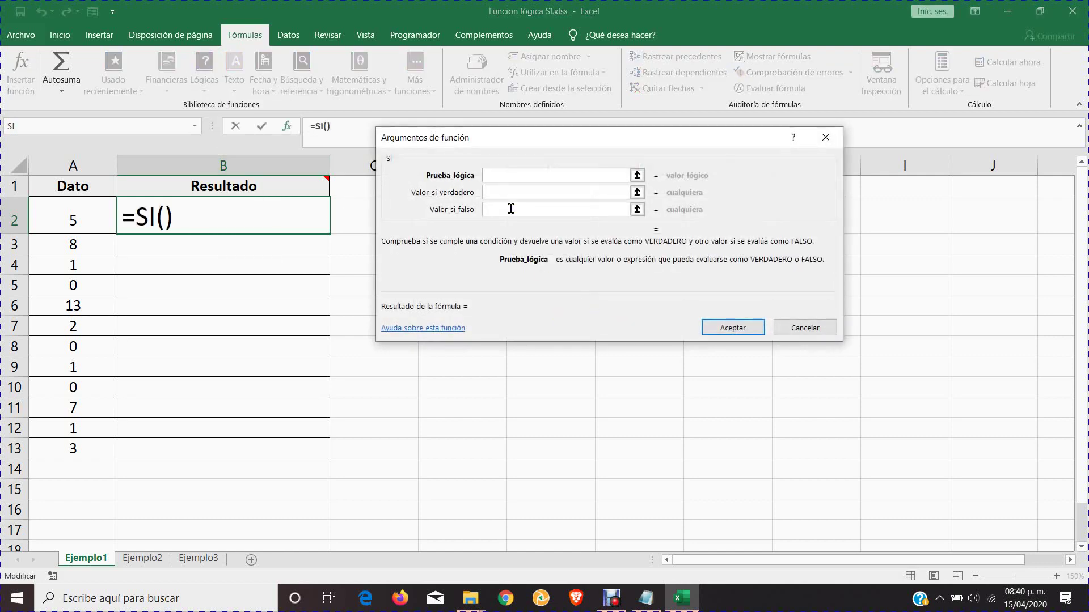
pyautogui.moveTo(503, 143); pyautogui.dragTo(498, 179)
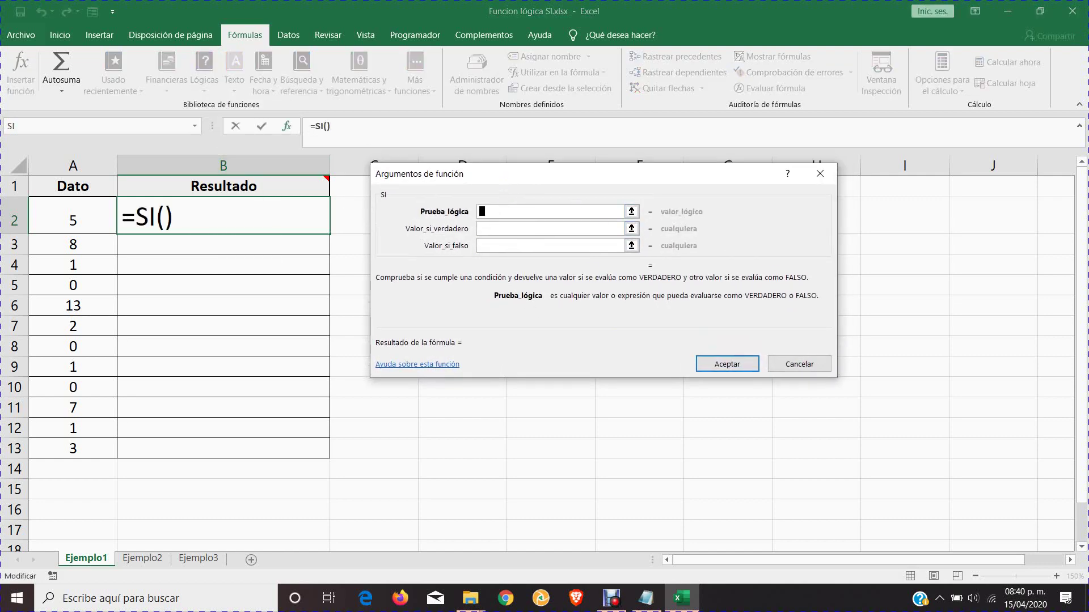
pyautogui.click(646, 598)
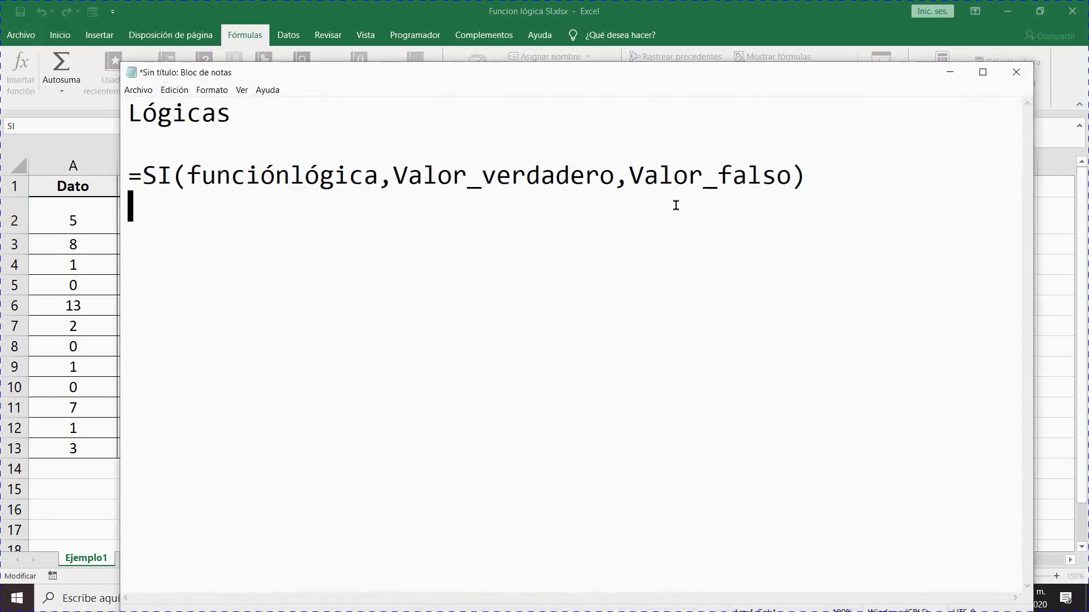
pyautogui.click(949, 71)
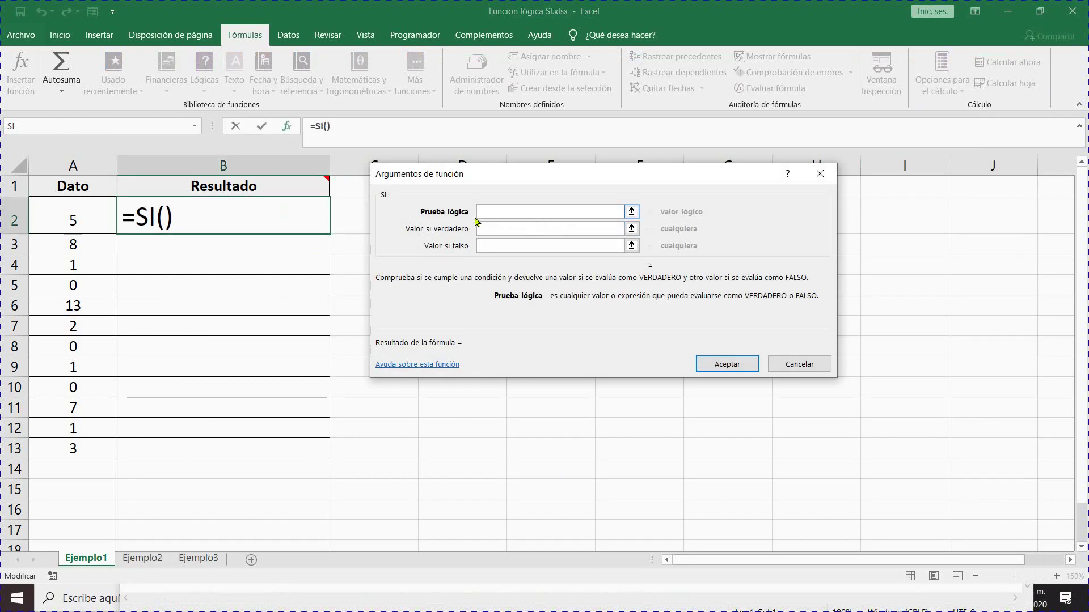
pyautogui.click(84, 221)
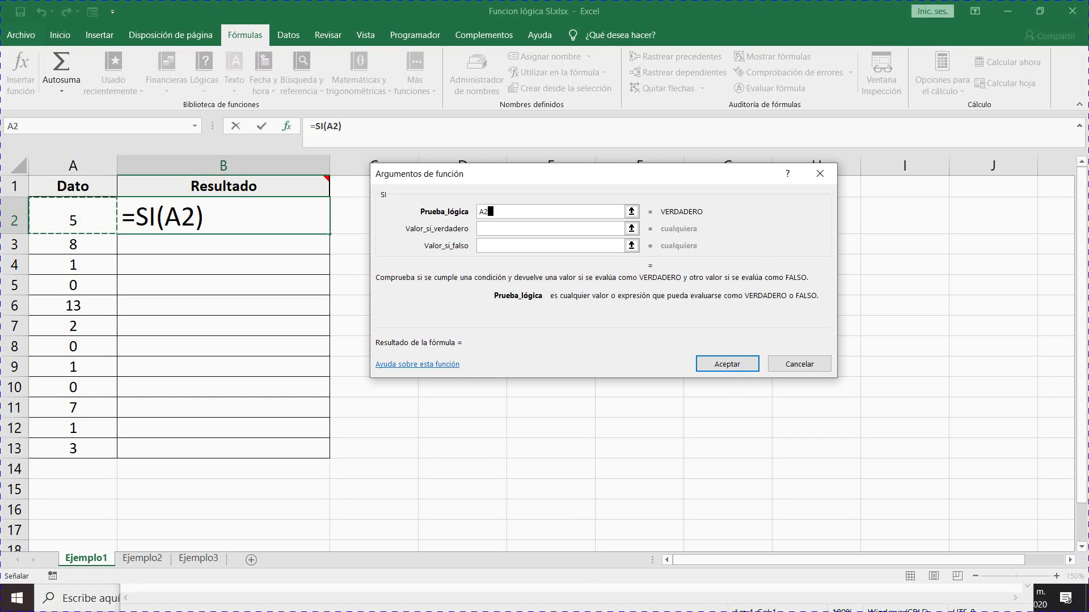
pyautogui.press('Escape')
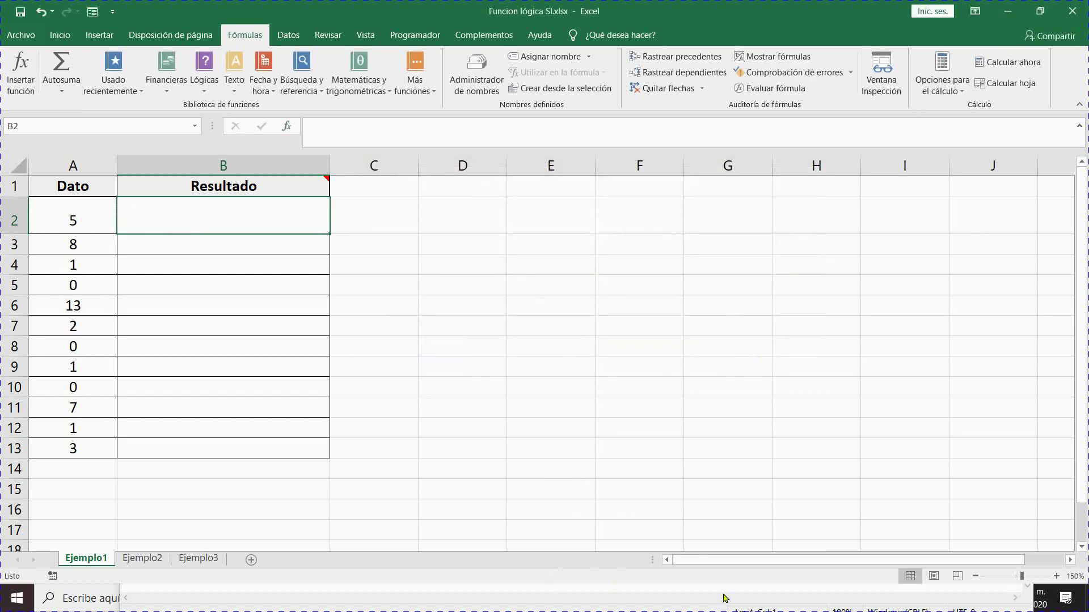
# - Switch to Notepad, move its window clear of the Dato column, and write "Prueba lógica 3 elementos" below the SI syntax
pyautogui.click(872, 599)
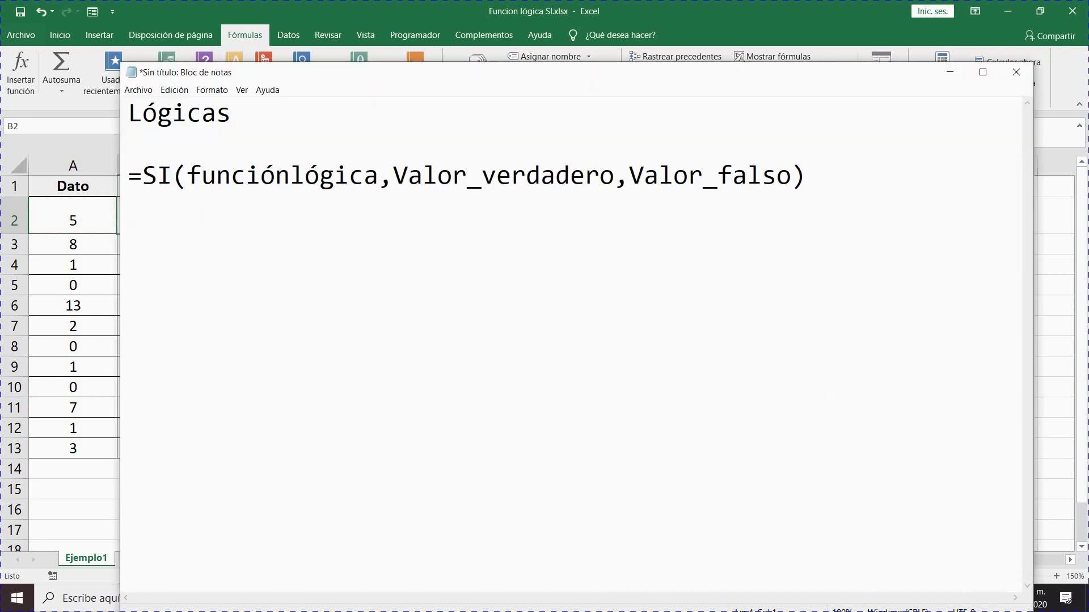
pyautogui.moveTo(332, 82); pyautogui.dragTo(452, 105)
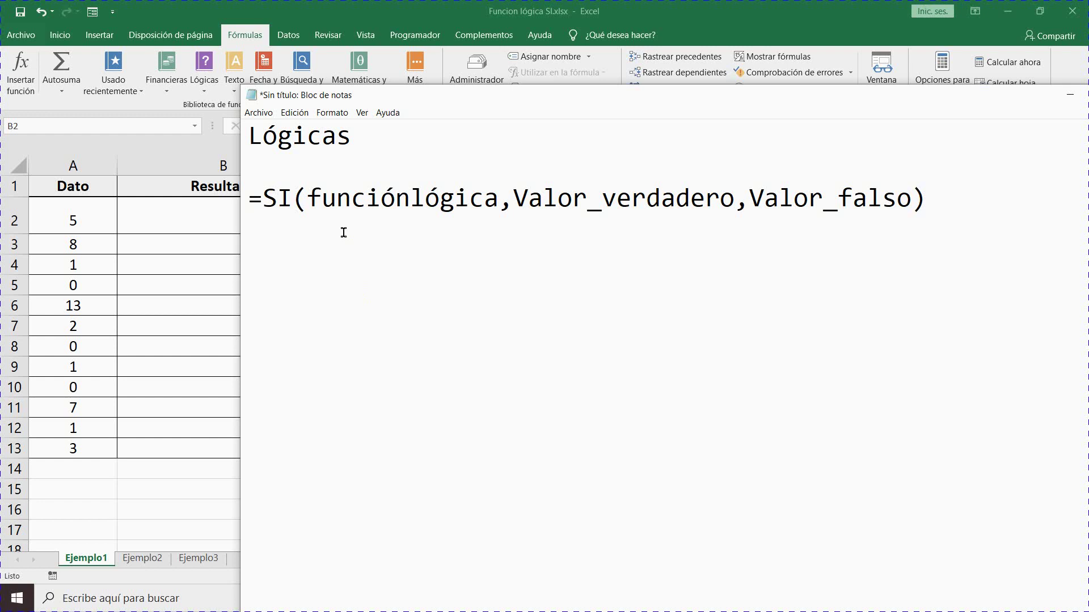
pyautogui.write('Prue')
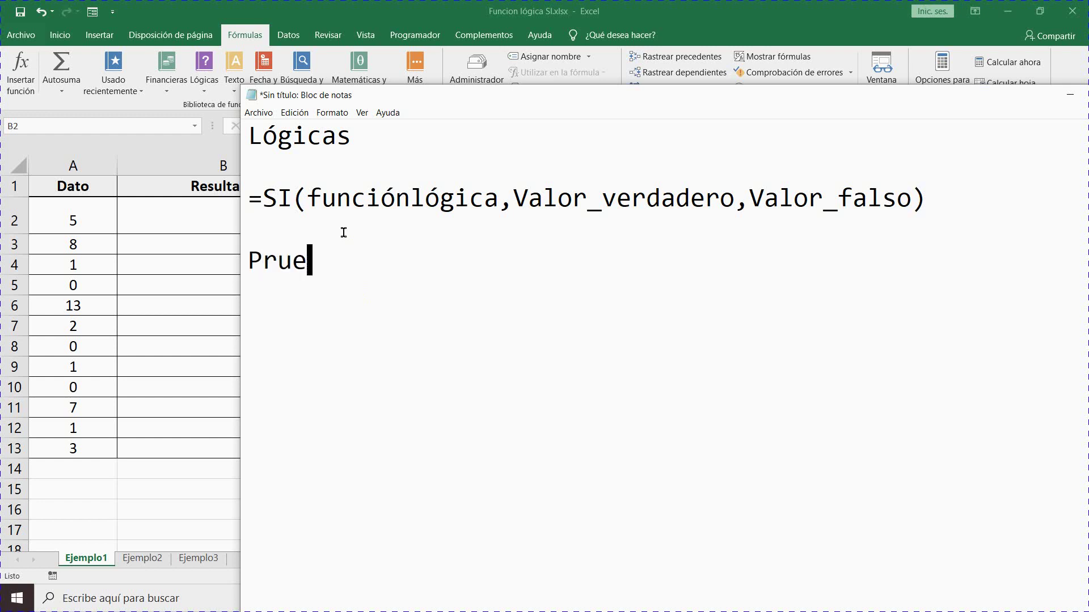
pyautogui.write('ba lógica')
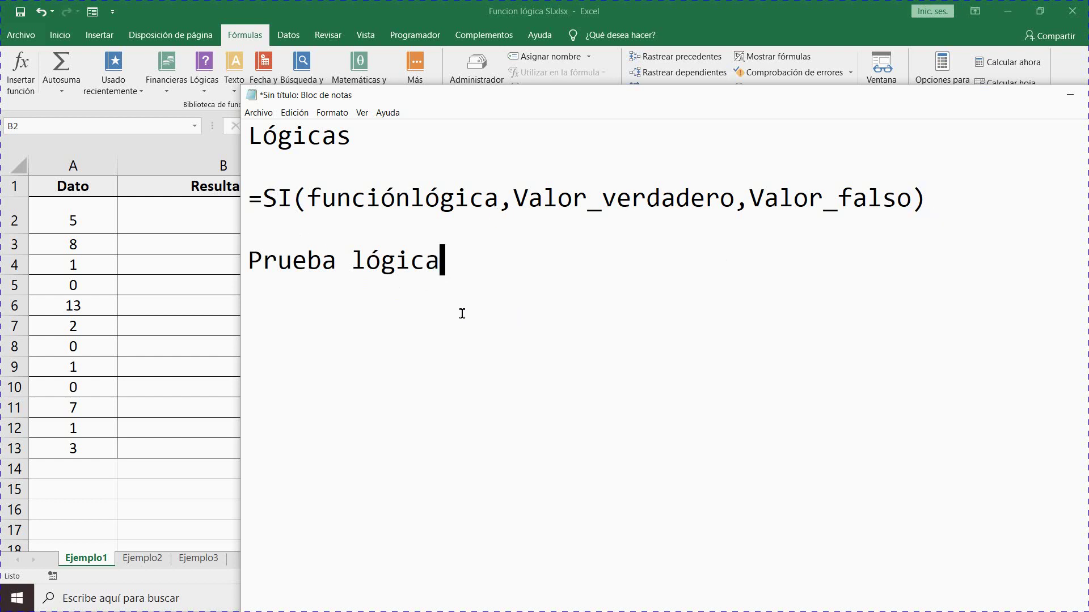
pyautogui.write(' 3 element')
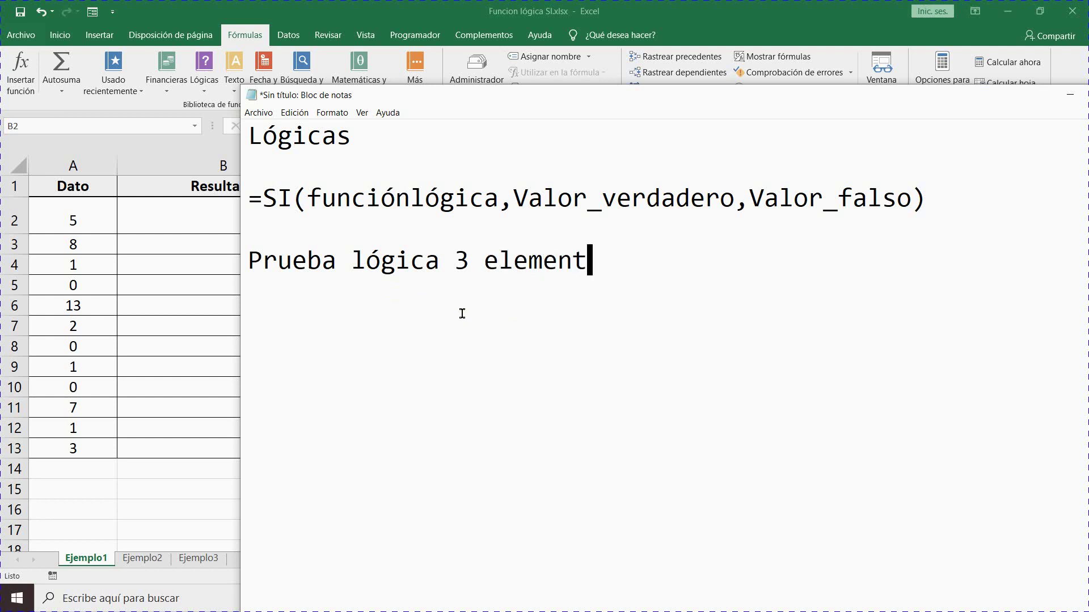
pyautogui.write('os')
# - Add the line "izq centro derecha" under the Prueba lógica heading and start a new line below it
pyautogui.press('Return')
pyautogui.write('izq ')
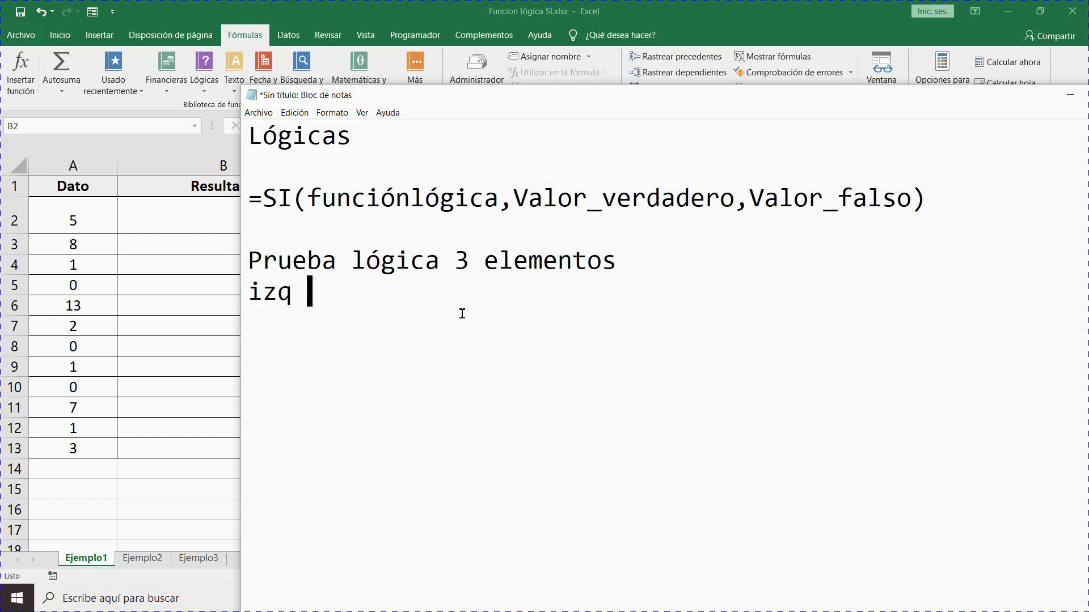
pyautogui.write('centro')
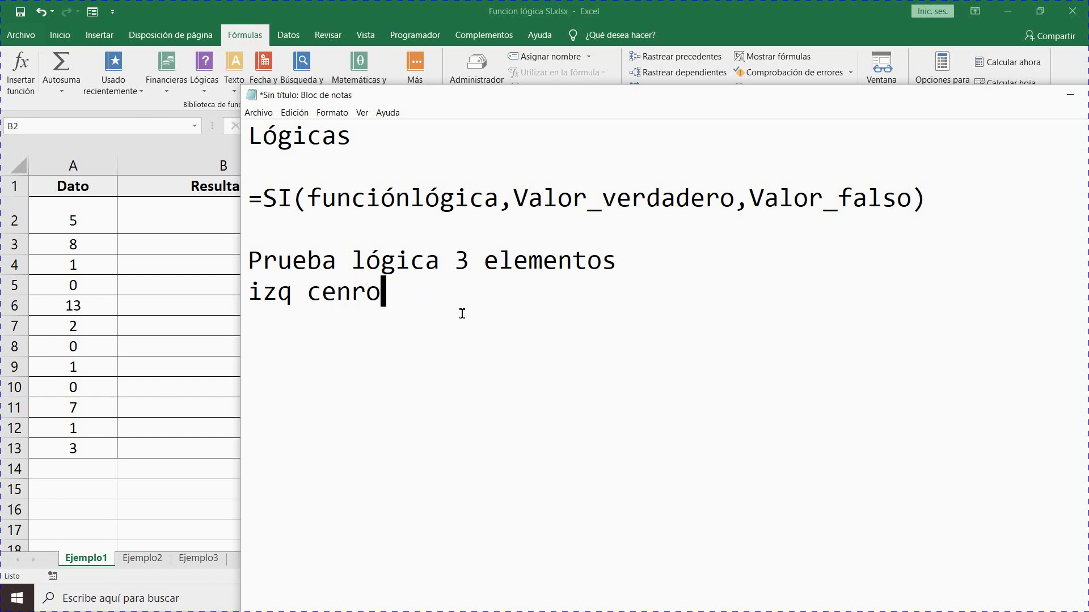
pyautogui.press('BackSpace')
pyautogui.press('BackSpace')
pyautogui.write('tro der')
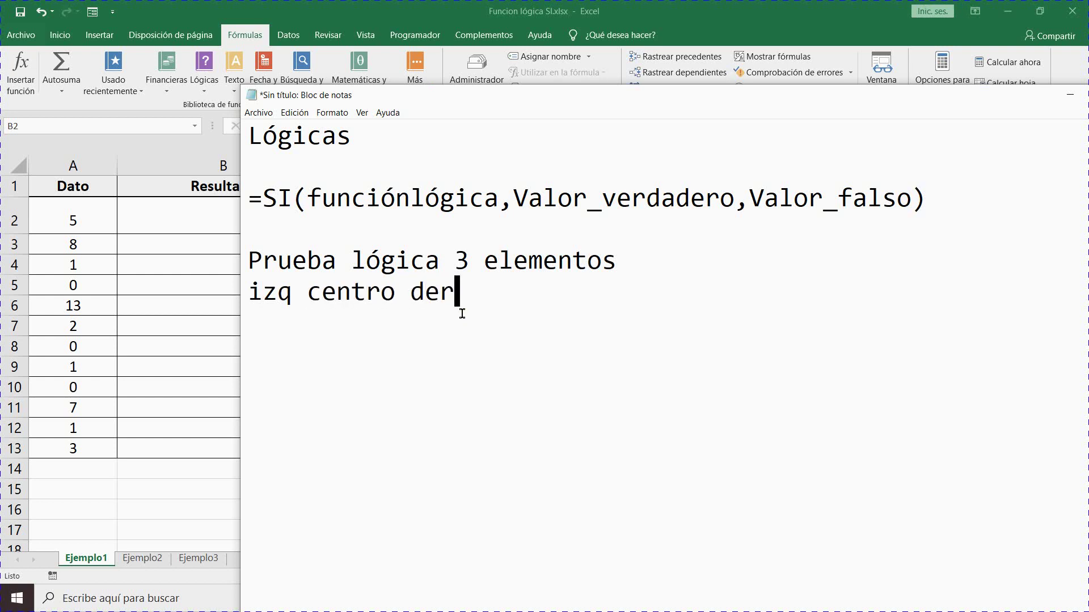
pyautogui.write('echa')
pyautogui.press('Return')
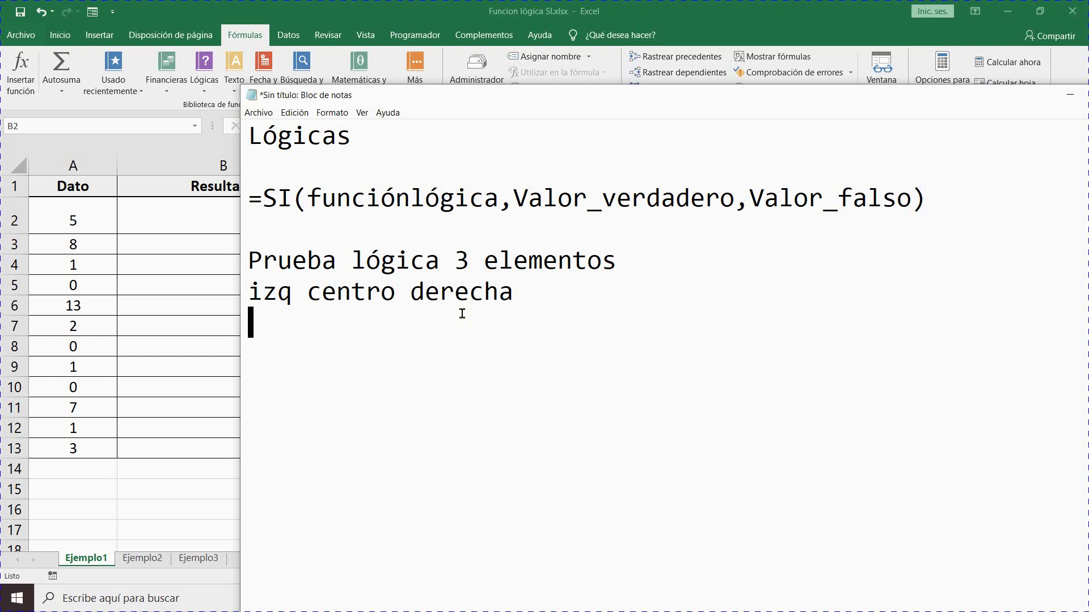
# - List "num", "dato" and "ref. celda" on separate lines below izq, and erase those three entries again
pyautogui.write('num')
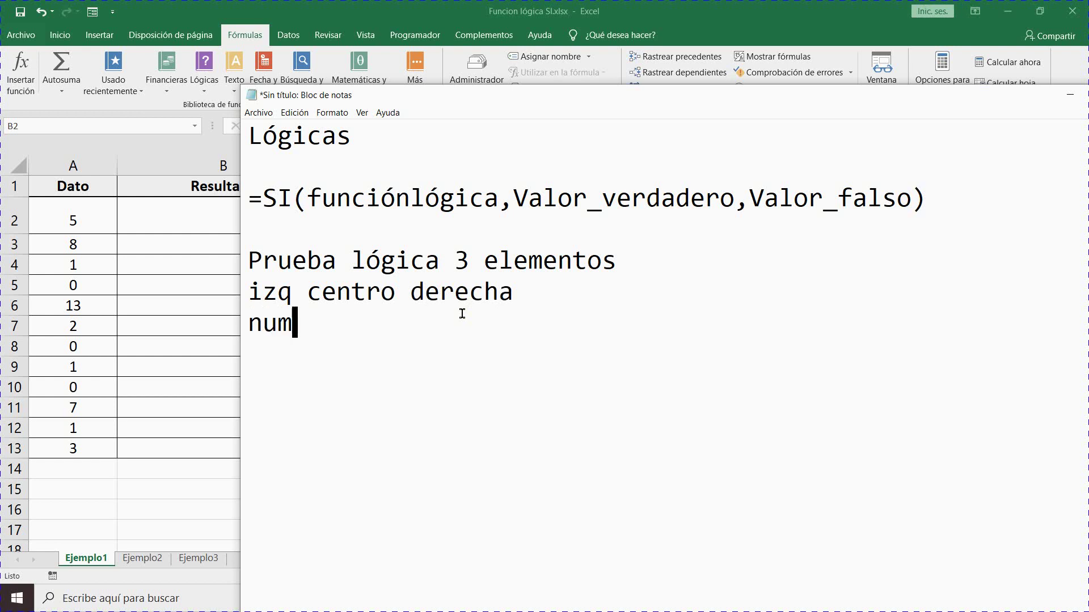
pyautogui.press('Return')
pyautogui.write('dato')
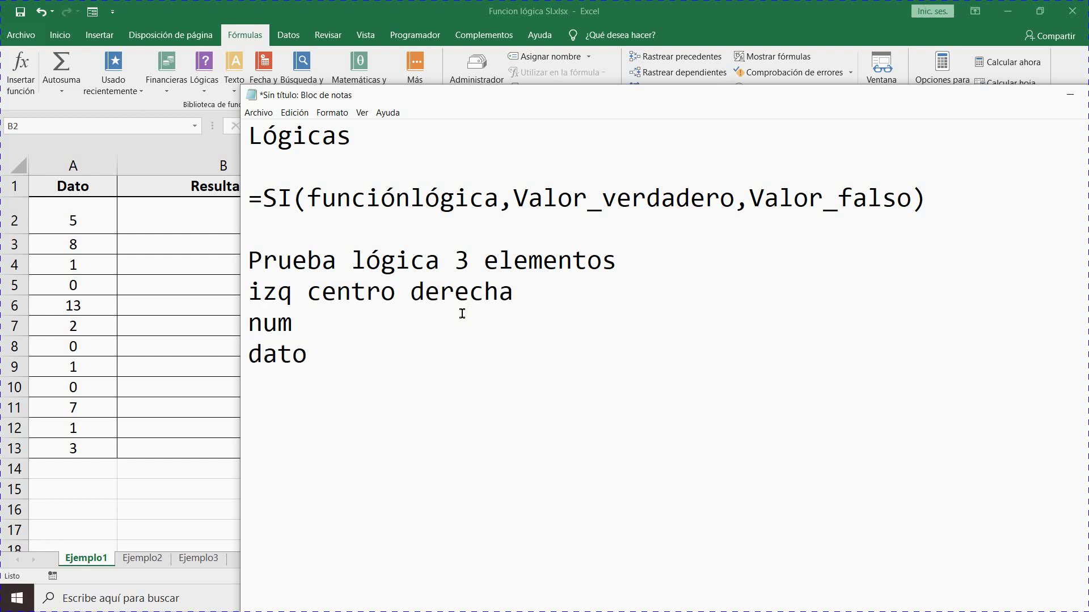
pyautogui.write('ref. celda')
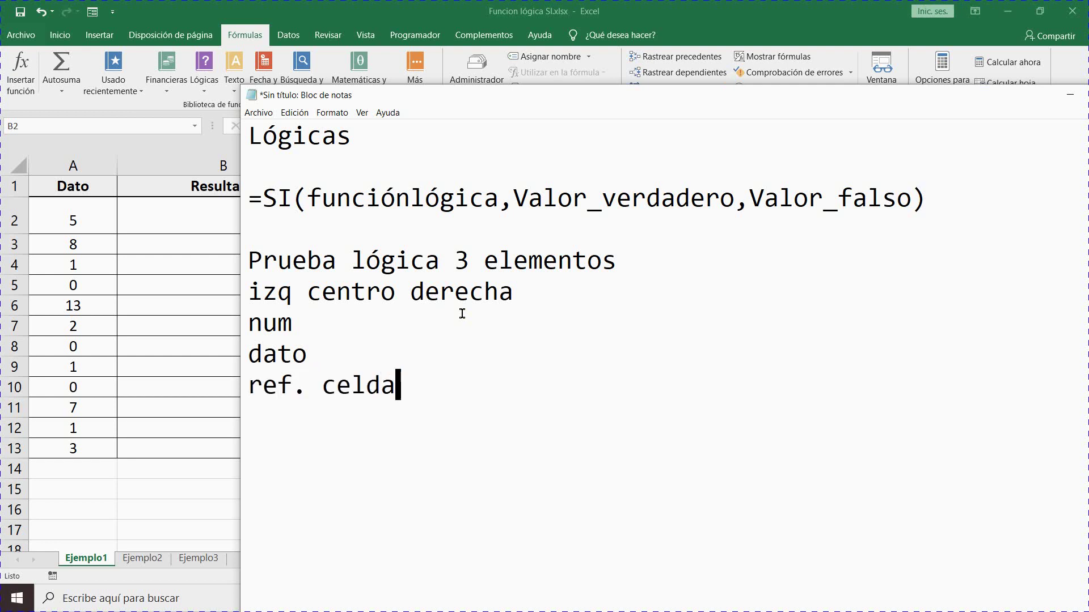
pyautogui.press('BackSpace')
pyautogui.press('BackSpace')
pyautogui.press('BackSpace')
pyautogui.press('BackSpace')
pyautogui.press('BackSpace')
pyautogui.press('BackSpace')
pyautogui.press('BackSpace')
pyautogui.press('BackSpace')
pyautogui.press('BackSpace')
pyautogui.press('BackSpace')
pyautogui.press('BackSpace')
pyautogui.press('BackSpace')
pyautogui.press('BackSpace')
pyautogui.press('BackSpace')
pyautogui.press('BackSpace')
pyautogui.press('BackSpace')
pyautogui.press('BackSpace')
pyautogui.press('BackSpace')
pyautogui.press('BackSpace')
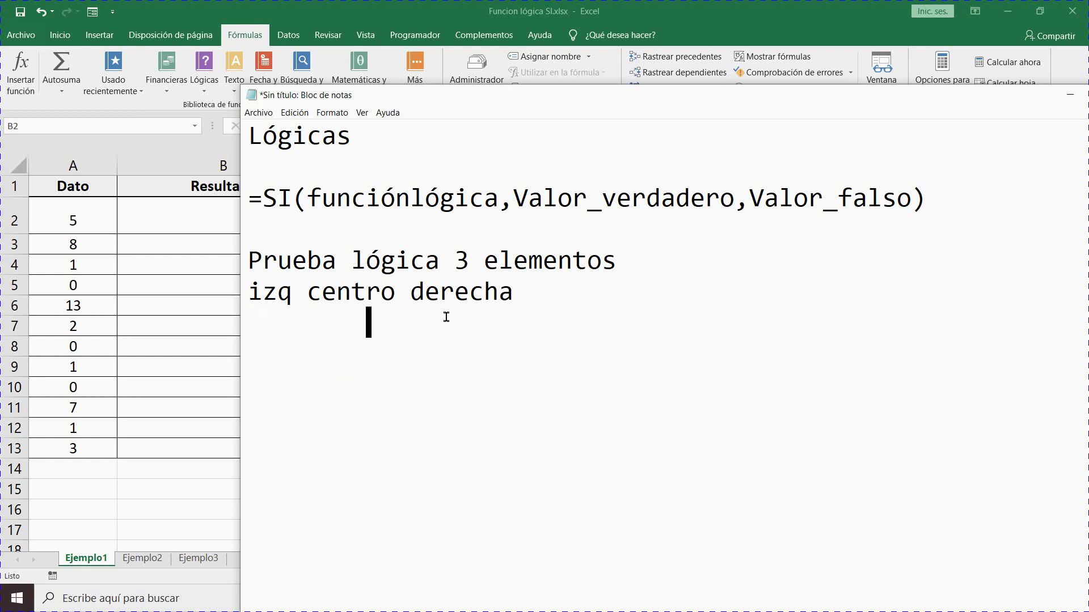
# - Space izq, centro and derecha into columns, with "numero" under izq and "operador lógico" under centro
pyautogui.write('operad')
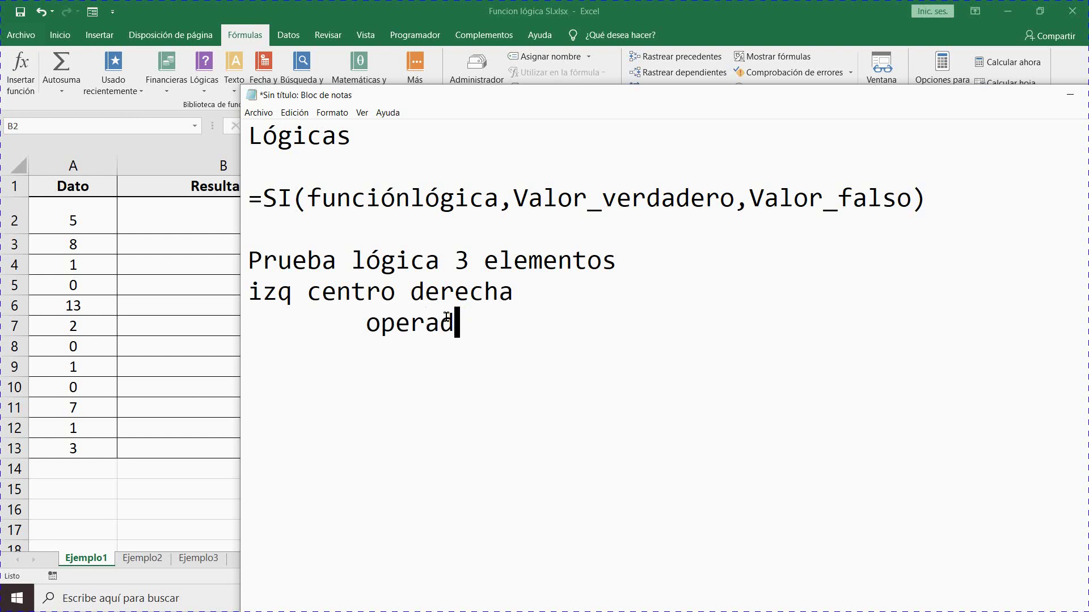
pyautogui.write('or lógico')
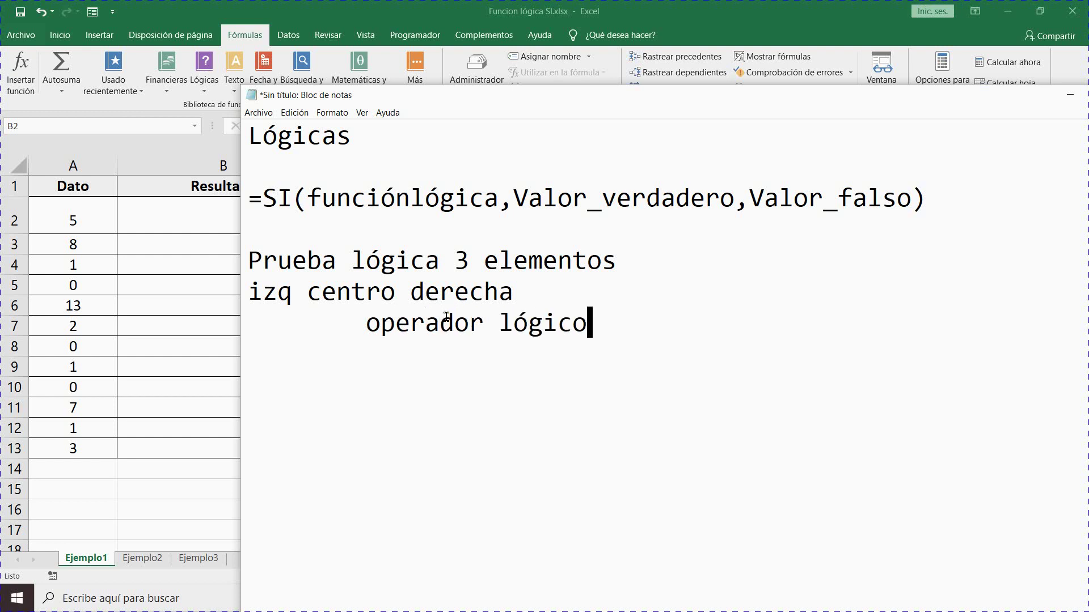
pyautogui.click(308, 292)
pyautogui.press('Tab')
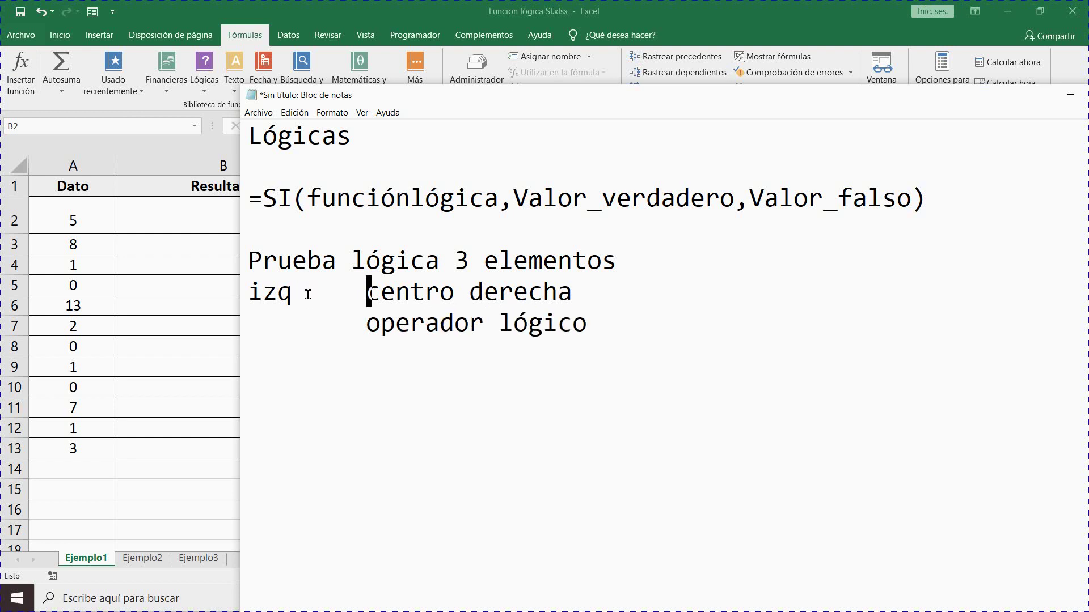
pyautogui.click(466, 294)
pyautogui.press('Tab')
pyautogui.press('Tab')
pyautogui.press('Tab')
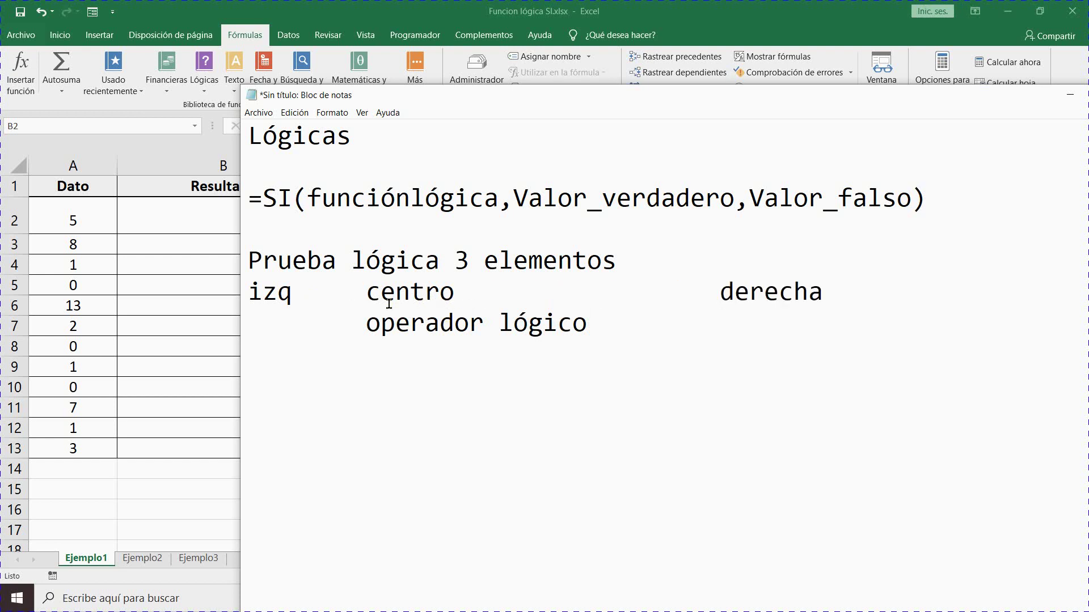
pyautogui.click(288, 333)
pyautogui.write('numero')
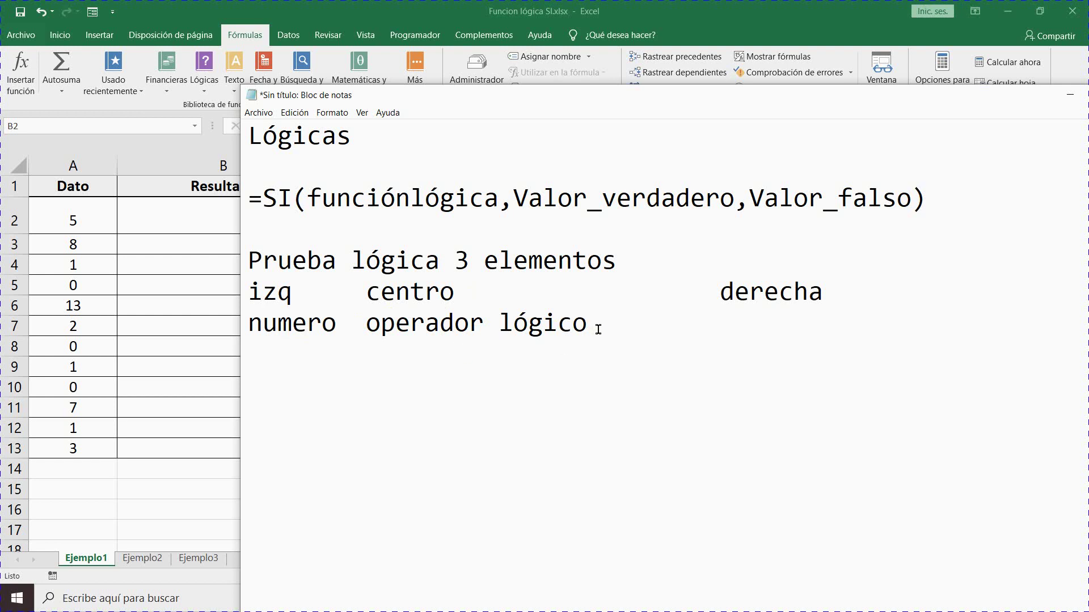
# - List the operators <, >, =, >=, <= and <> one per line in the operador lógico column
pyautogui.press('Return')
pyautogui.press('Tab')
pyautogui.write('<')
pyautogui.press('Return')
pyautogui.write('>')
pyautogui.press('Tab')
pyautogui.write('=>')
pyautogui.press('BackSpace')
pyautogui.press('Tab')
pyautogui.write('>= \t<=')
pyautogui.press('Tab')
pyautogui.write('<')
pyautogui.press('BackSpace')
pyautogui.write('<>')
# - Complete an example test on the < line with 1 under numero and 7 under derecha
pyautogui.click(296, 366)
pyautogui.write('1')
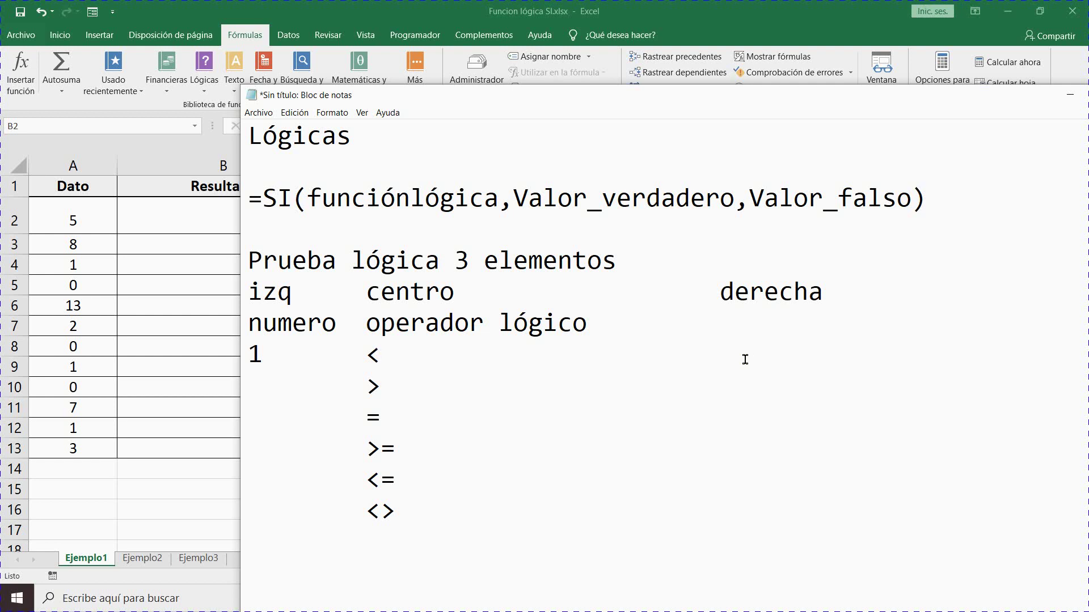
pyautogui.press('Tab')
pyautogui.press('Tab')
pyautogui.write('7')
# - Review the value arguments of the SI syntax, the list of operators and the example test 1 < 7 by highlighting each
pyautogui.moveTo(530, 171); pyautogui.dragTo(736, 199)
pyautogui.click(702, 218)
pyautogui.moveTo(792, 187); pyautogui.dragTo(931, 211)
pyautogui.click(765, 360)
pyautogui.moveTo(374, 352); pyautogui.dragTo(407, 499)
pyautogui.click(407, 499)
pyautogui.click(417, 344)
pyautogui.click(289, 353)
pyautogui.moveTo(274, 344); pyautogui.dragTo(250, 352)
pyautogui.click(275, 352)
pyautogui.moveTo(250, 355); pyautogui.dragTo(738, 356)
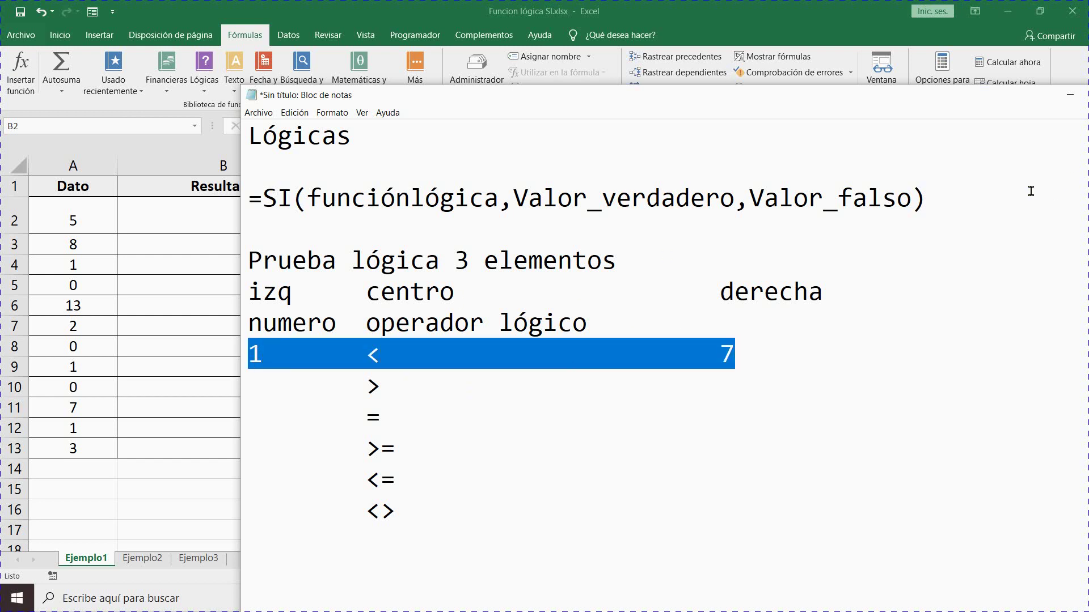
# - Put Notepad away, return to Excel and insert the SI logical function in cell B2
pyautogui.moveTo(998, 97); pyautogui.dragTo(950, 65)
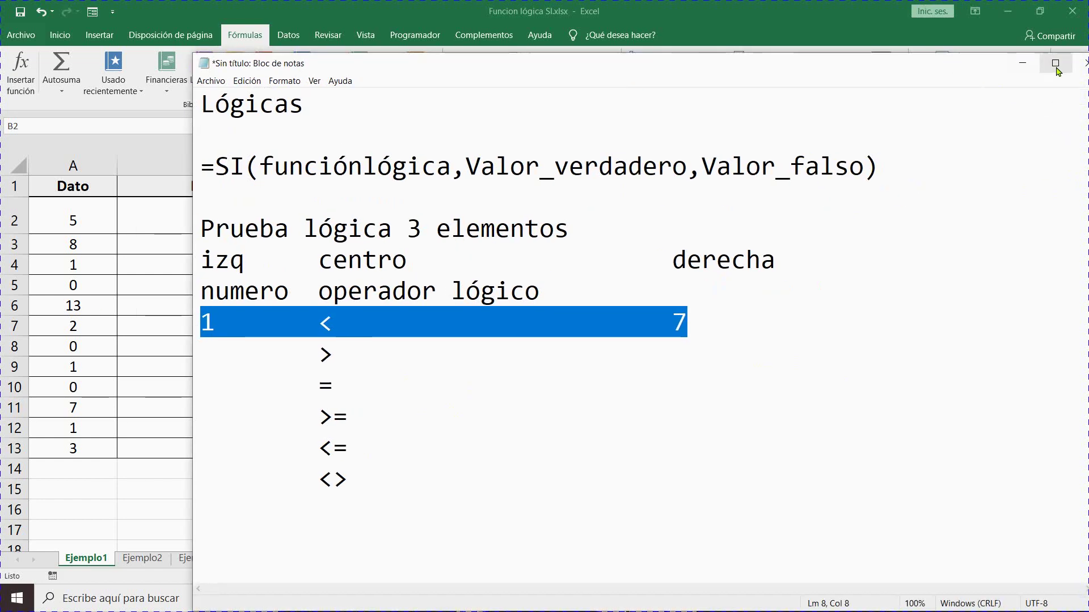
pyautogui.click(1023, 63)
pyautogui.doubleClick(174, 208)
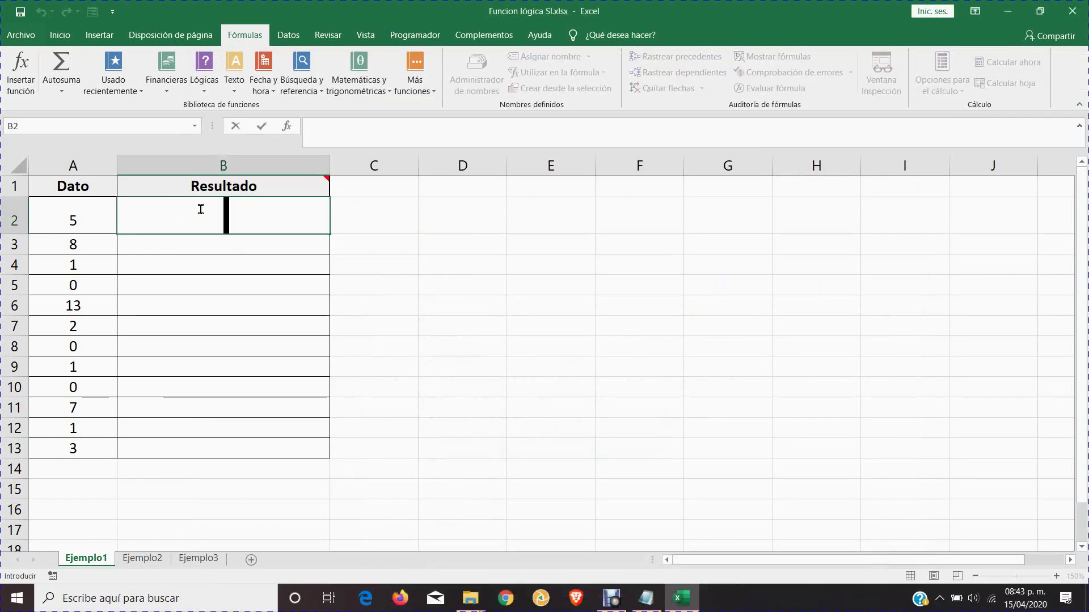
pyautogui.press('Escape')
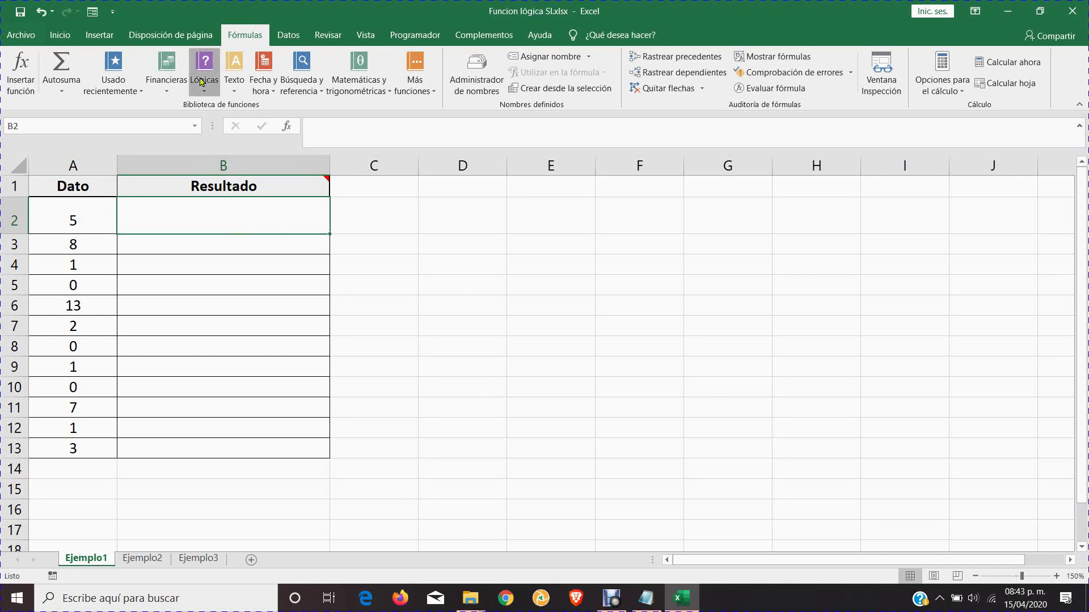
pyautogui.click(203, 85)
pyautogui.click(231, 158)
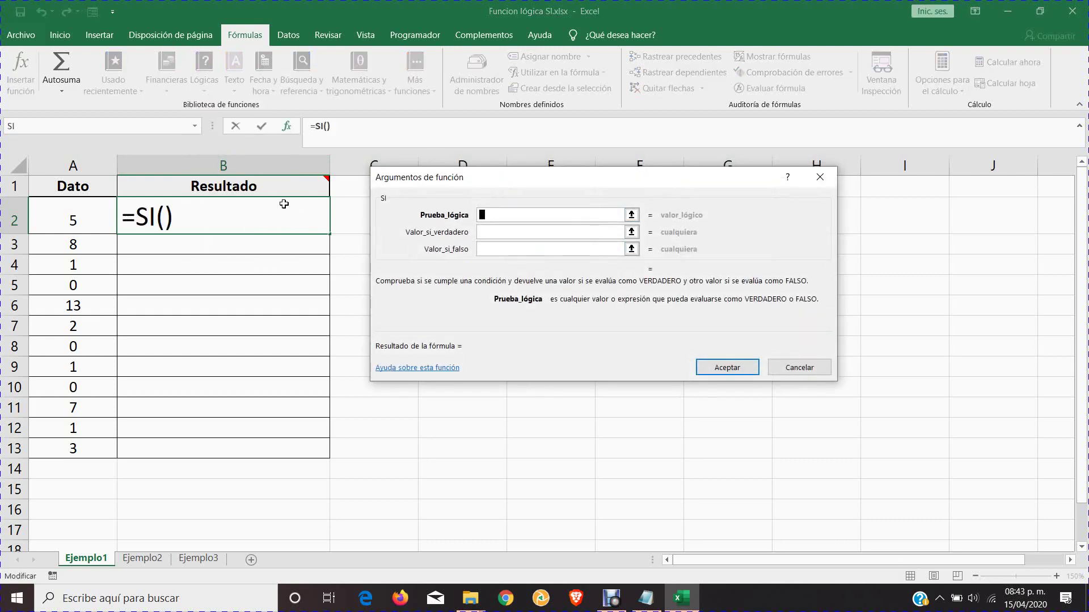
# - Set the Prueba_lógica argument of the SI function to A2=1
pyautogui.click(49, 212)
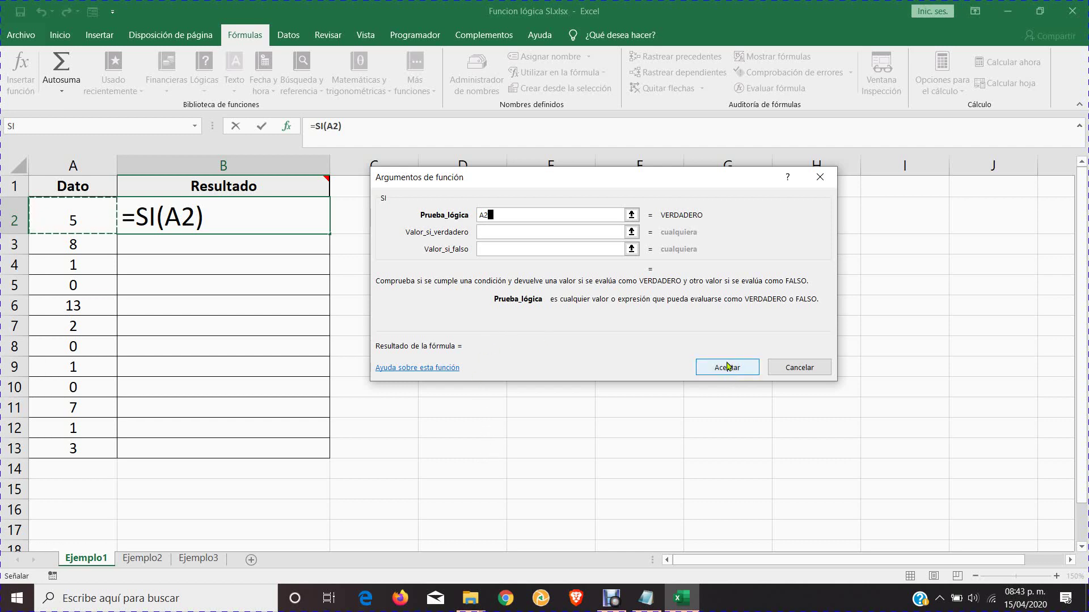
pyautogui.write('=')
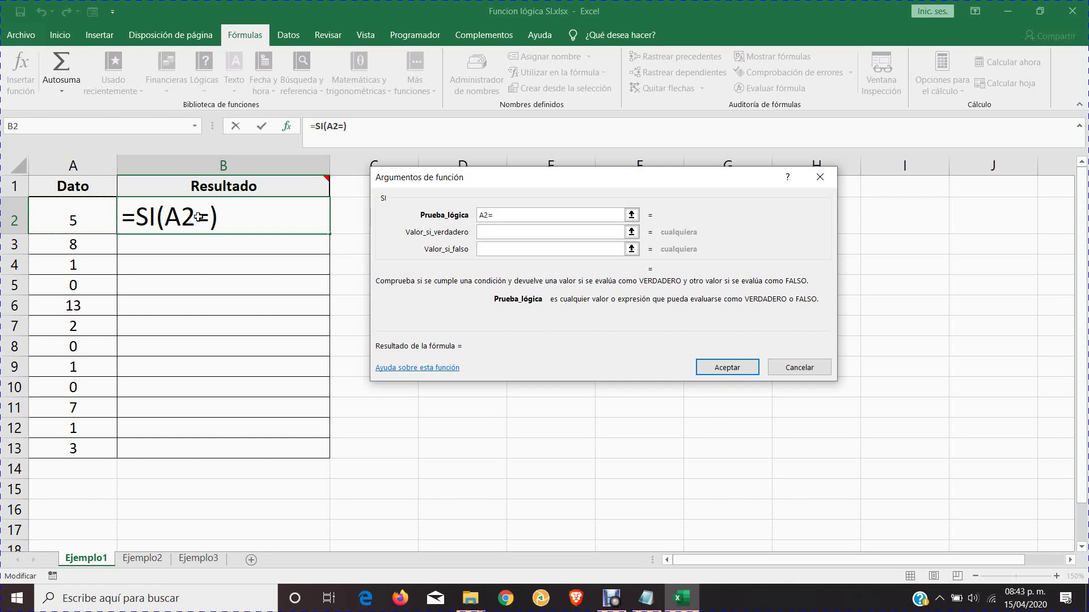
pyautogui.click(498, 219)
pyautogui.write('1')
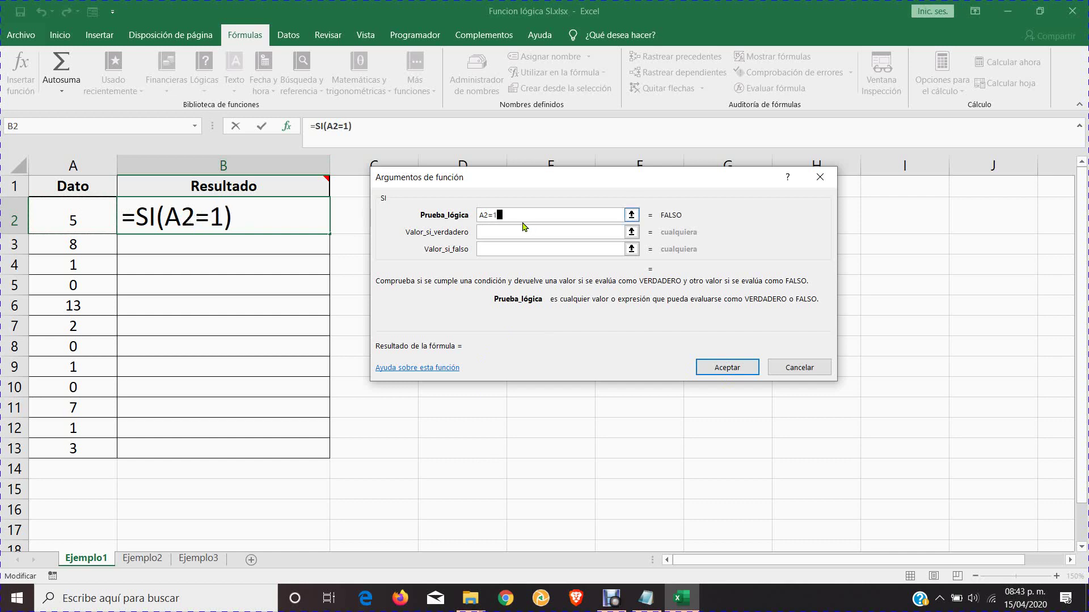
# - Set the Valor_si_verdadero argument to the quoted text "Es verdadero"
pyautogui.click(514, 231)
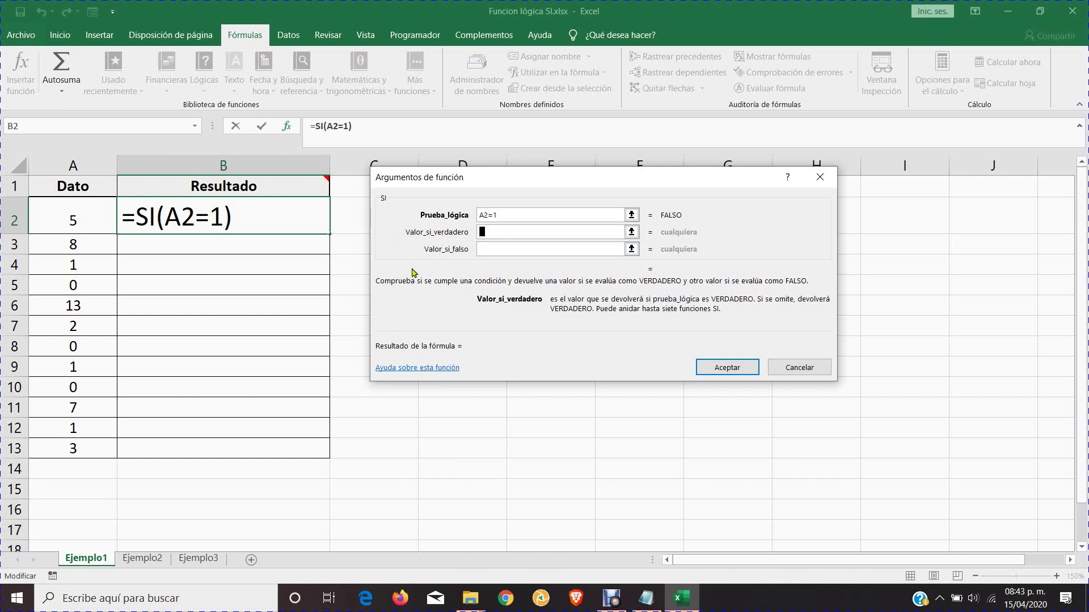
pyautogui.write('""')
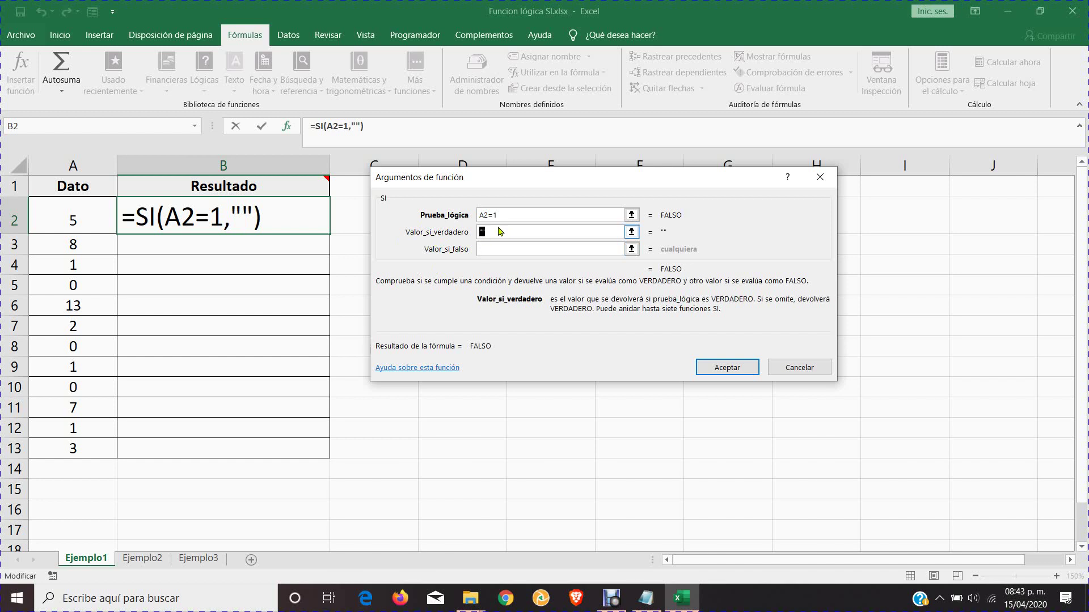
pyautogui.write('Verdade')
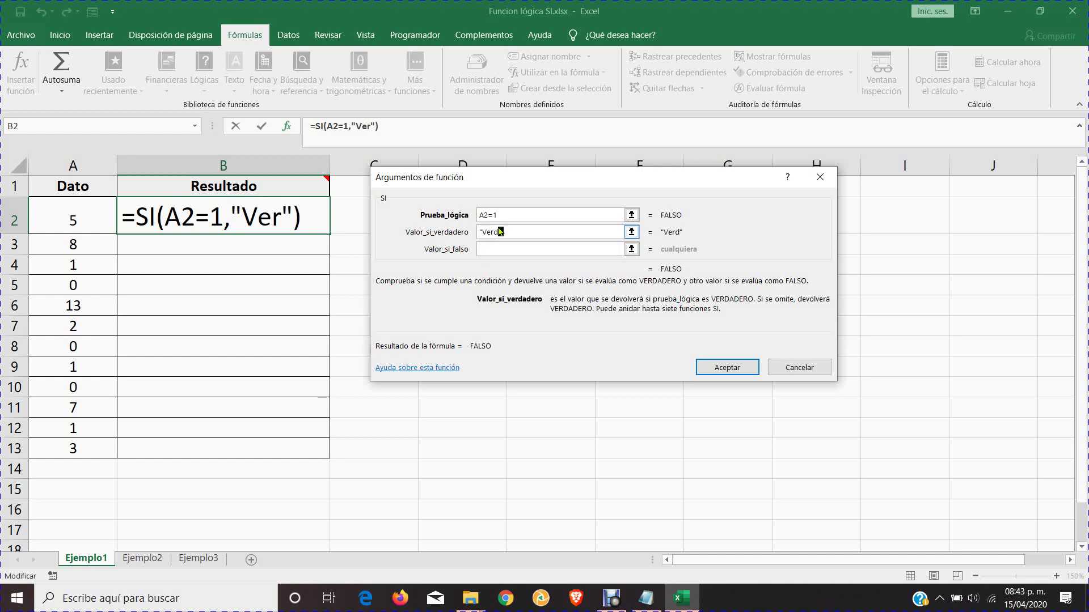
pyautogui.press('BackSpace')
pyautogui.press('BackSpace')
pyautogui.press('BackSpace')
pyautogui.press('BackSpace')
pyautogui.press('BackSpace')
pyautogui.press('BackSpace')
pyautogui.press('BackSpace')
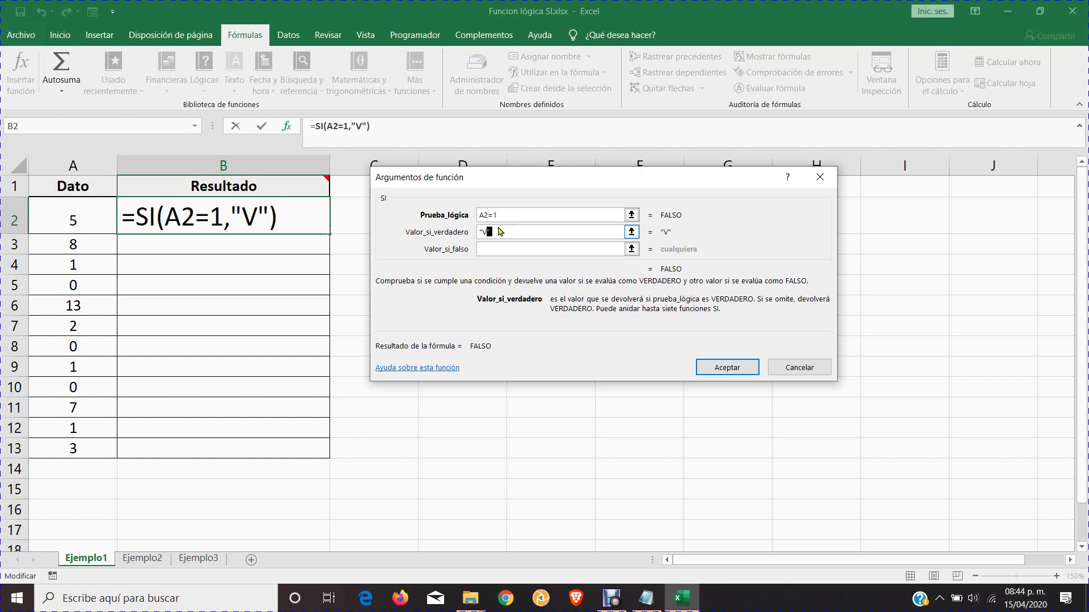
pyautogui.write('Es verdadero')
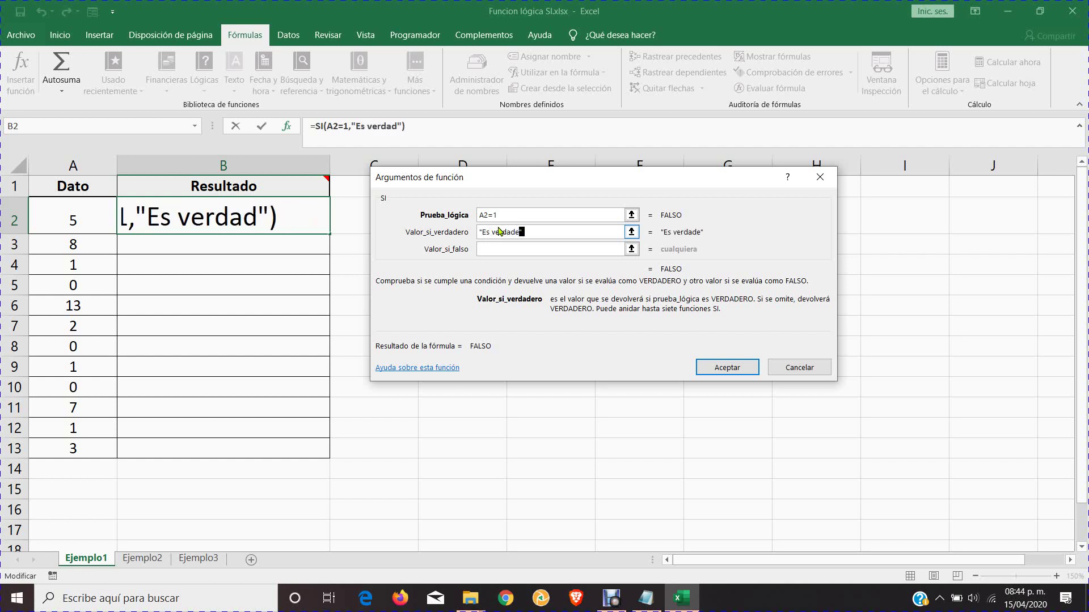
# - Set the Valor_si_falso argument to the quoted text "Es falso"
pyautogui.click(508, 250)
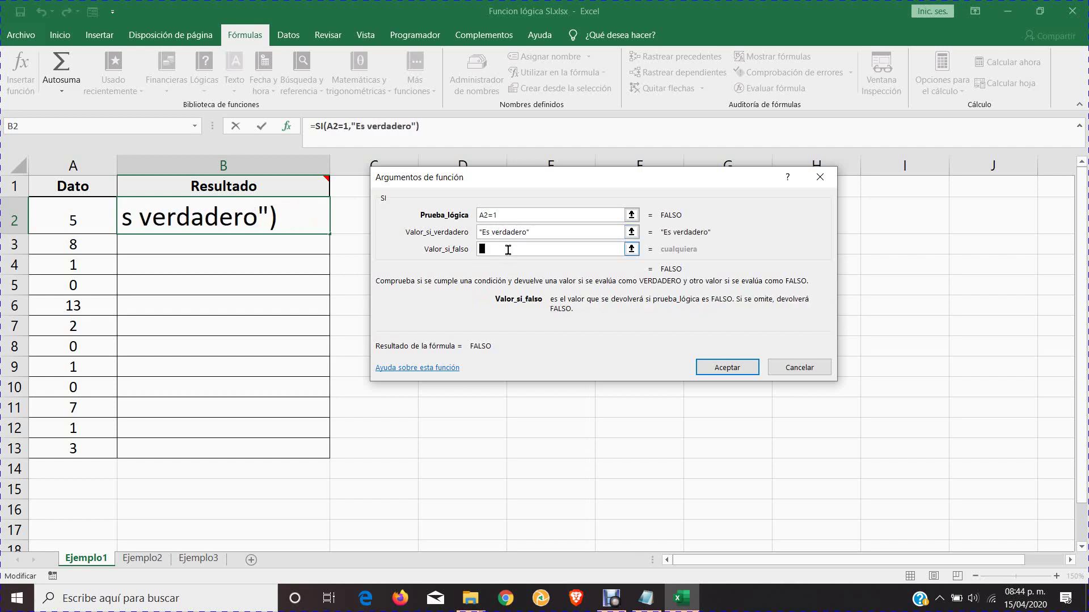
pyautogui.write('""')
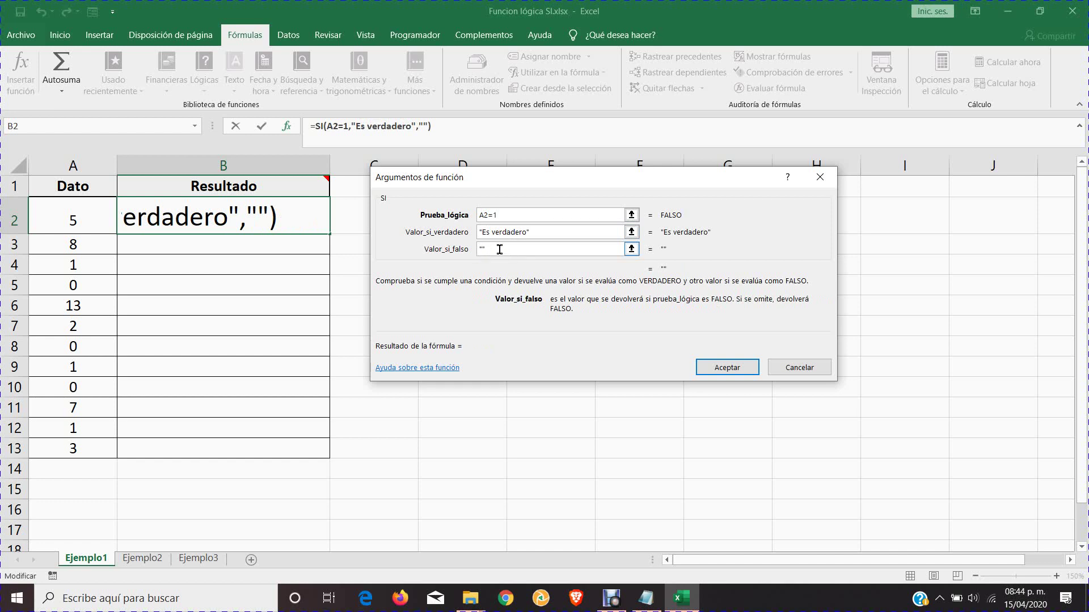
pyautogui.press('Left')
pyautogui.write('Es falso')
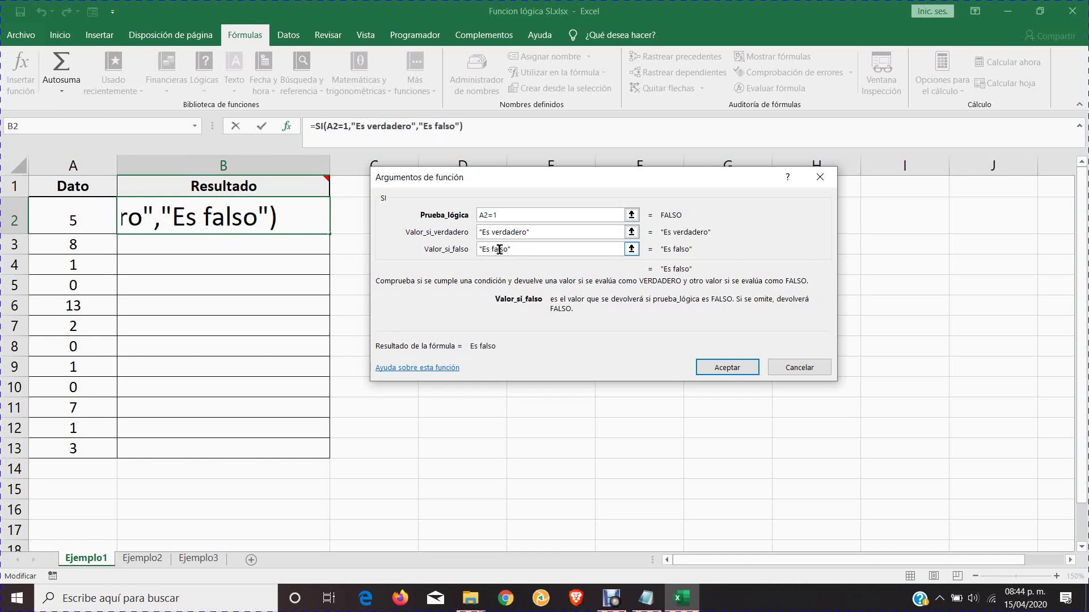
# - Accept the SI function in B2, check its arguments, and copy the formula down the Resultado column to row 12
pyautogui.click(728, 367)
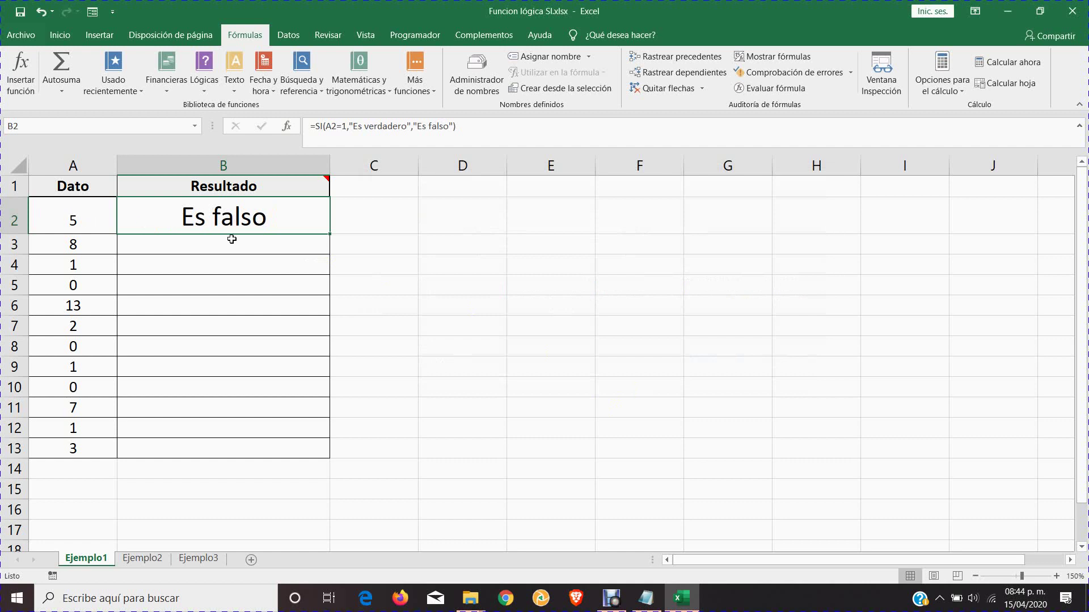
pyautogui.click(426, 126)
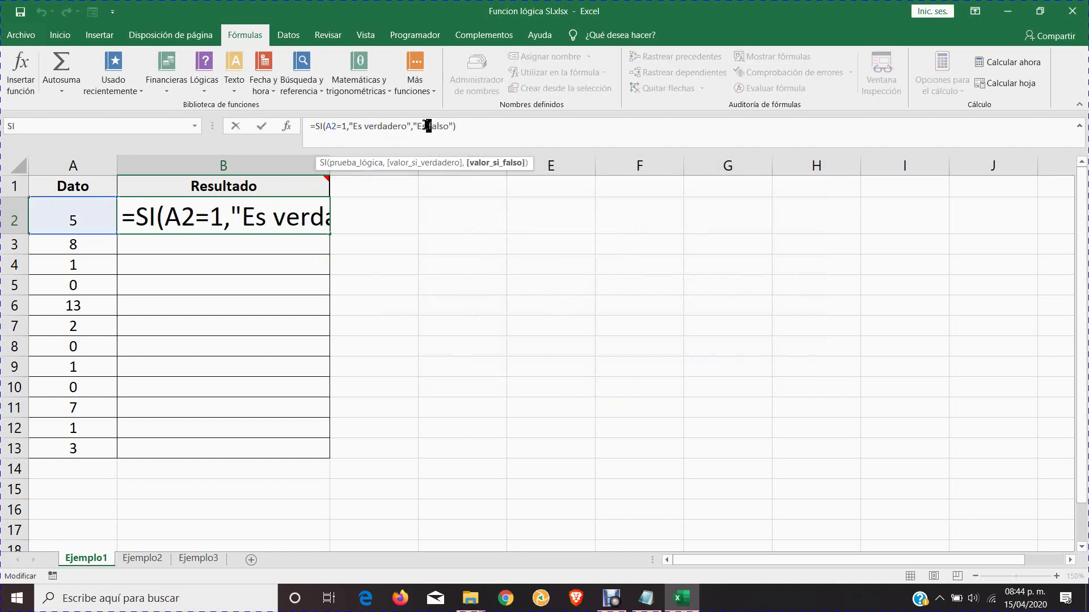
pyautogui.doubleClick(338, 127)
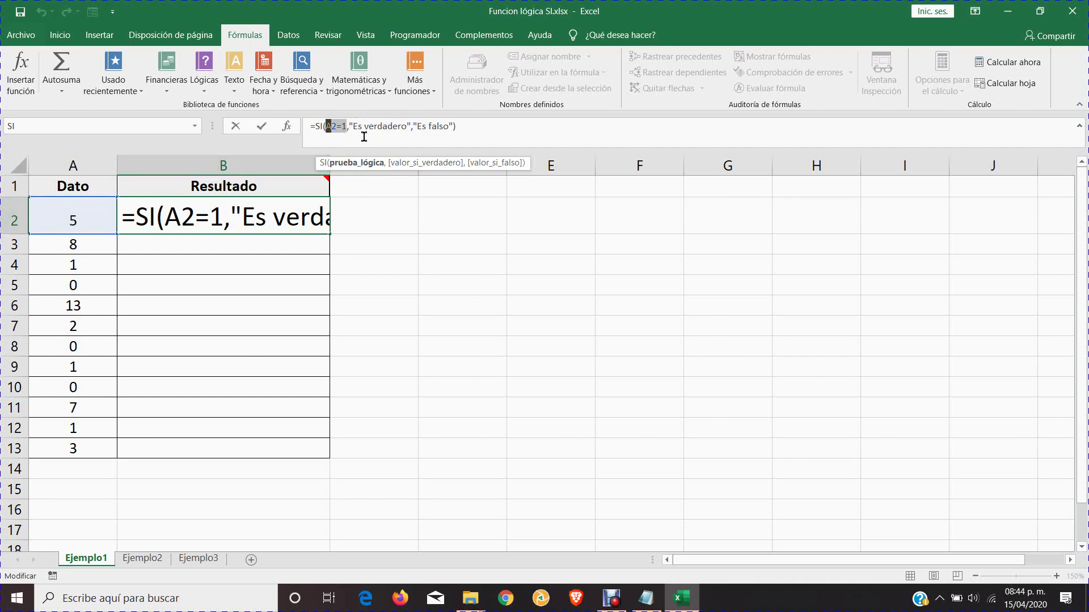
pyautogui.press('Return')
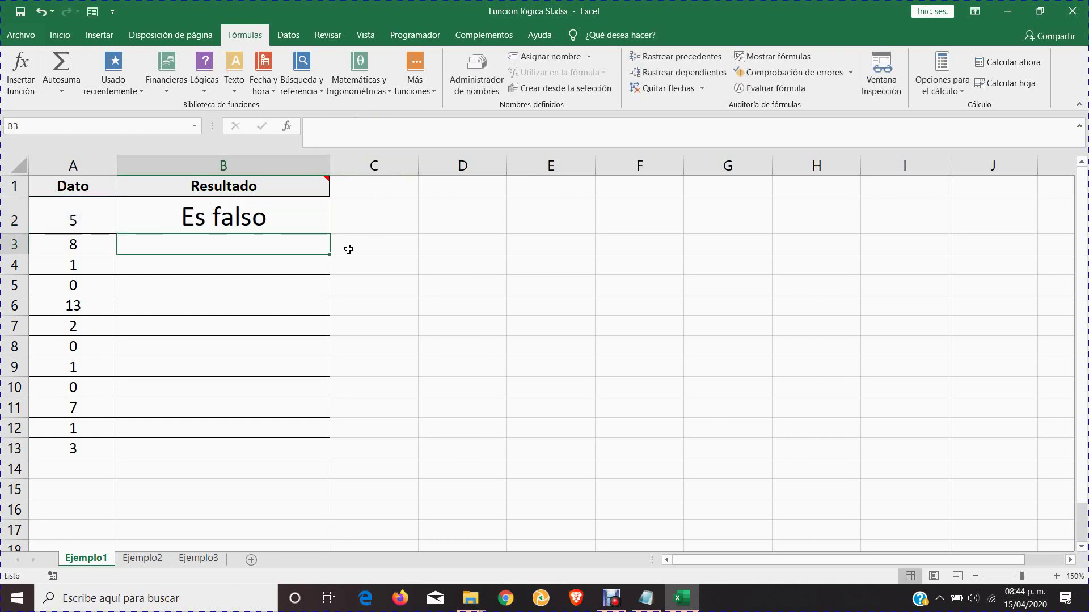
pyautogui.click(280, 221)
pyautogui.moveTo(330, 234); pyautogui.dragTo(328, 433)
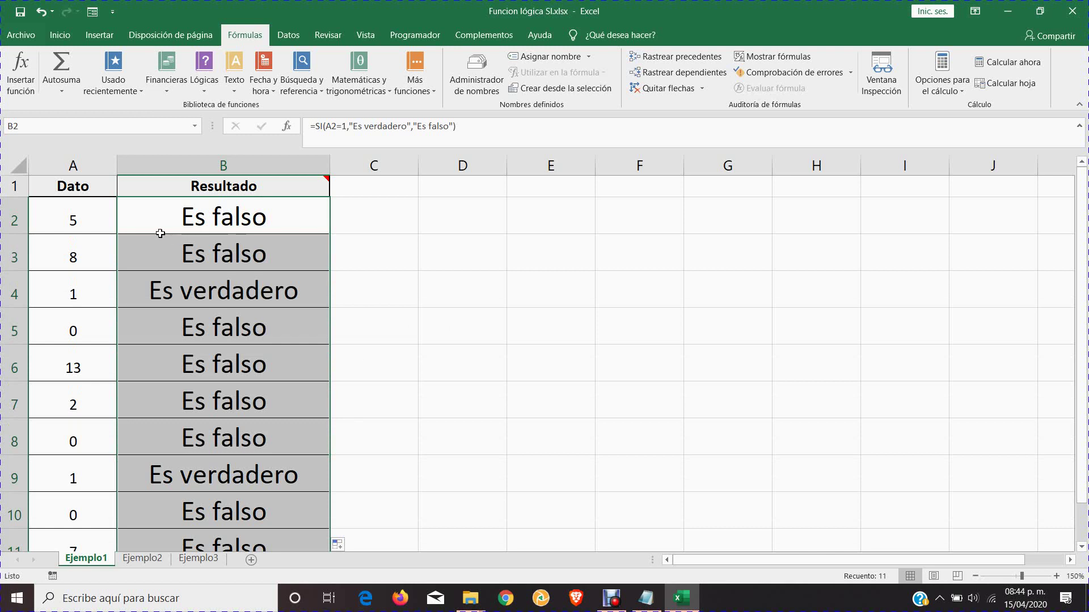
# - Evaluate the SI formula in cell B4 step by step, then close the evaluation
pyautogui.click(89, 292)
pyautogui.click(168, 295)
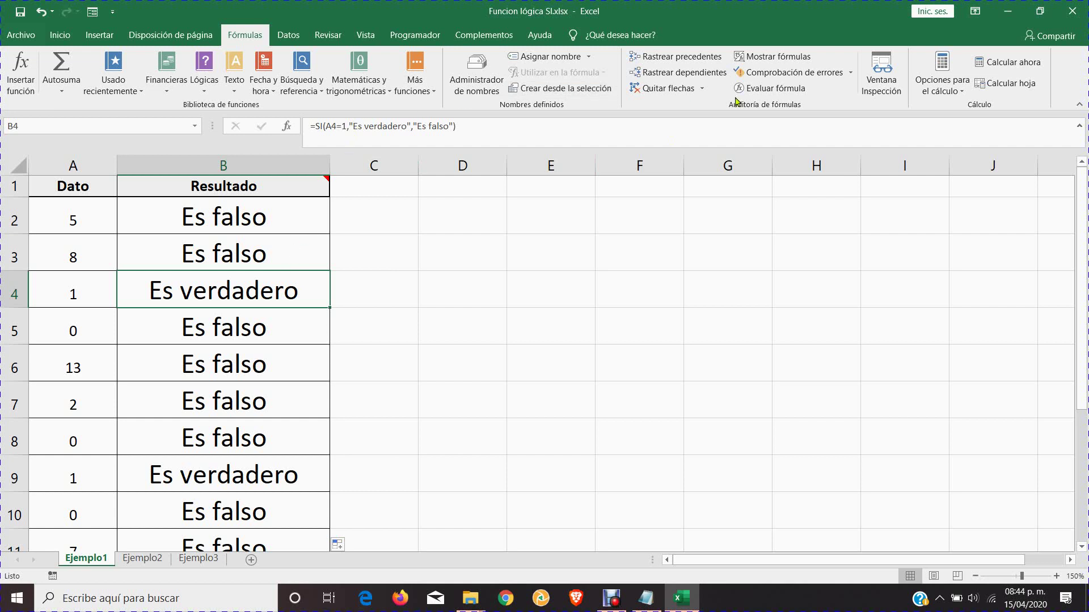
pyautogui.click(772, 88)
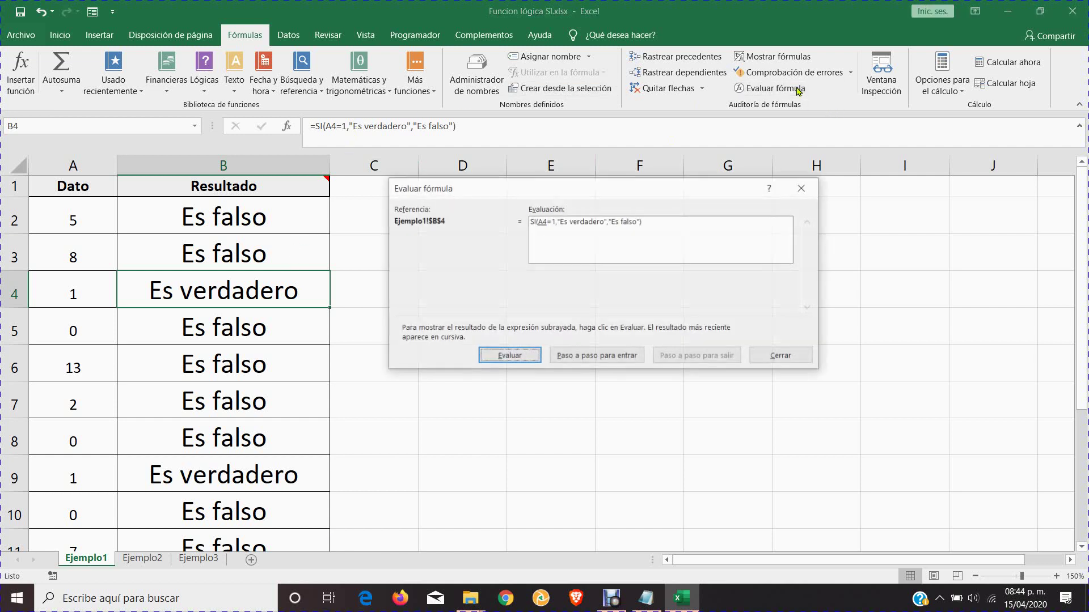
pyautogui.click(507, 357)
pyautogui.click(504, 357)
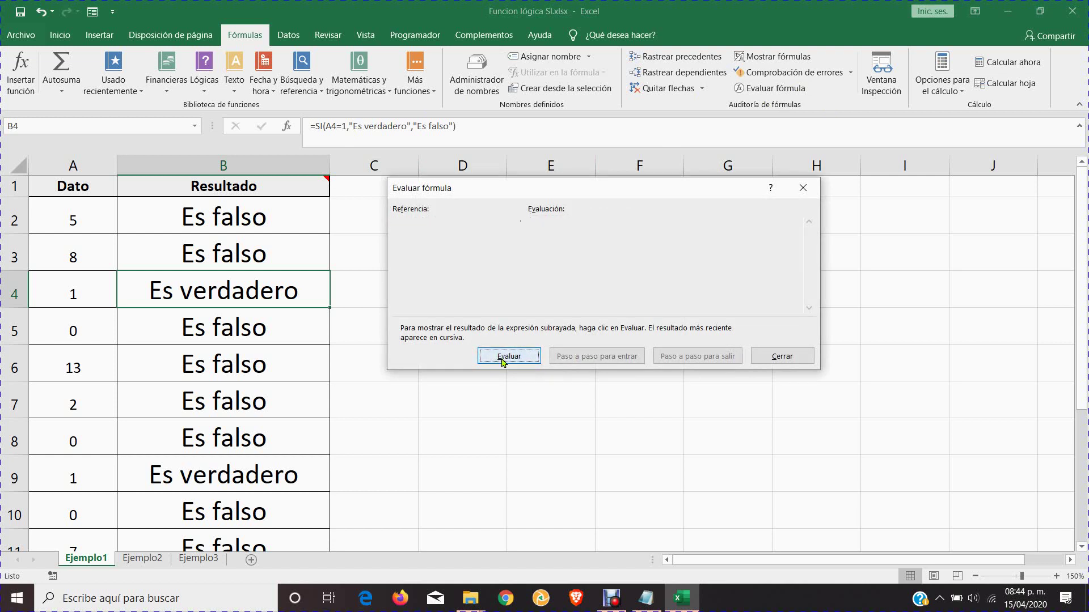
pyautogui.click(504, 358)
pyautogui.click(503, 358)
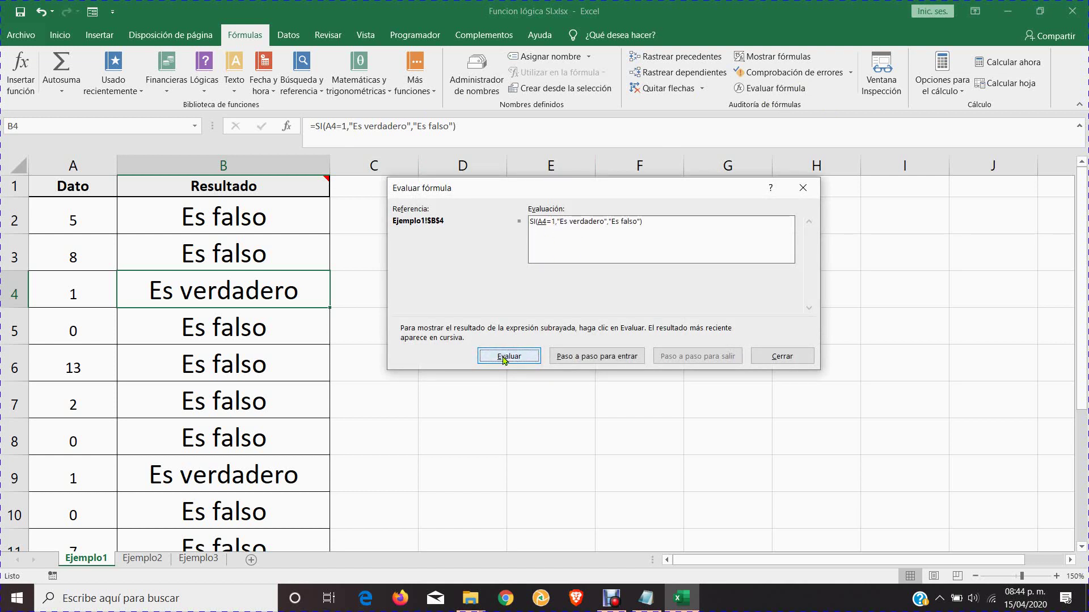
pyautogui.click(802, 357)
# - Compare the Dato values with their Resultado texts down the list, checking rows 5, 6, 9 and 12
pyautogui.click(184, 317)
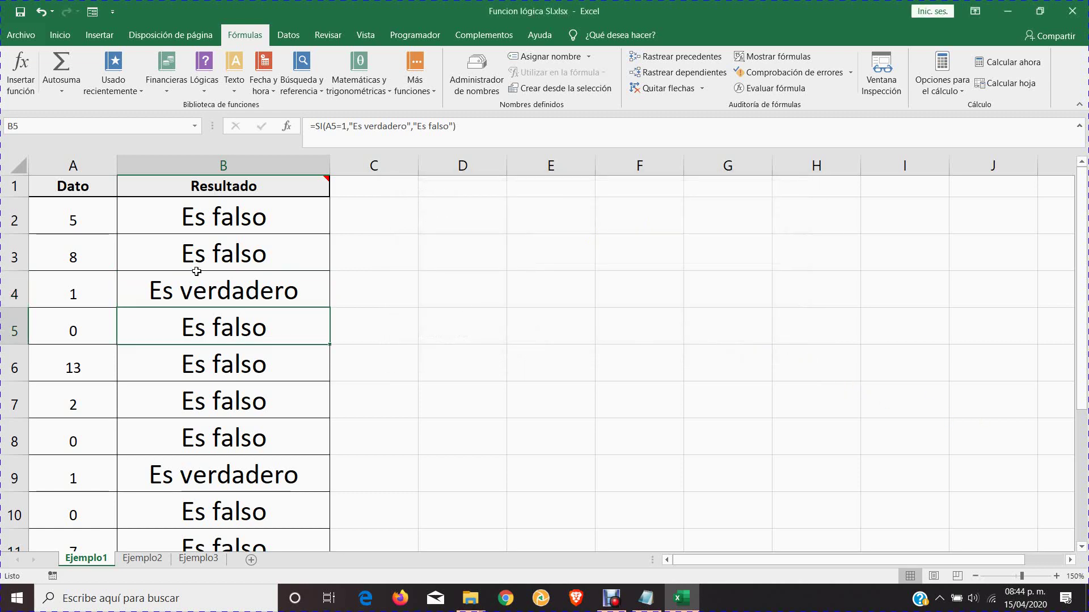
pyautogui.scroll(-2, 196, 271)
pyautogui.scroll(2, 196, 271)
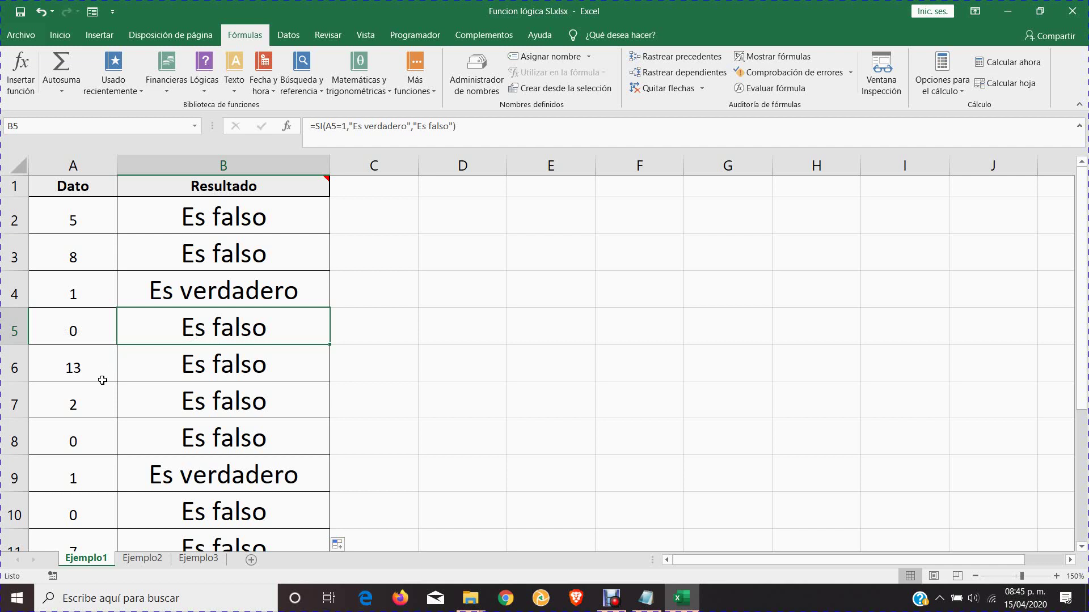
pyautogui.click(94, 373)
pyautogui.scroll(-1, 232, 390)
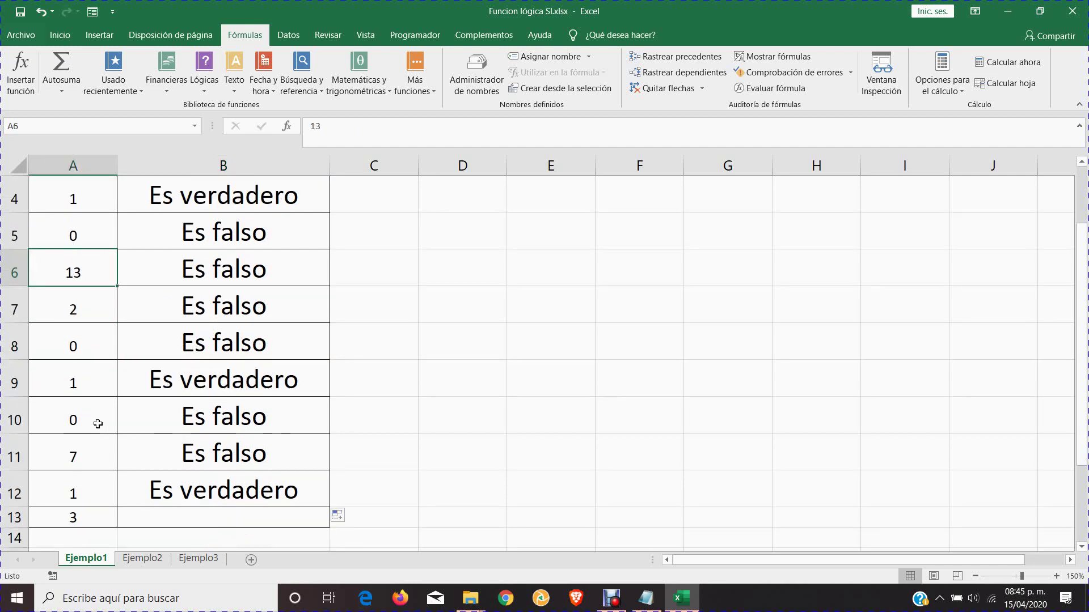
pyautogui.click(87, 381)
pyautogui.click(107, 492)
# - Extend the SI formula from B12 to the last data row, B13
pyautogui.click(176, 486)
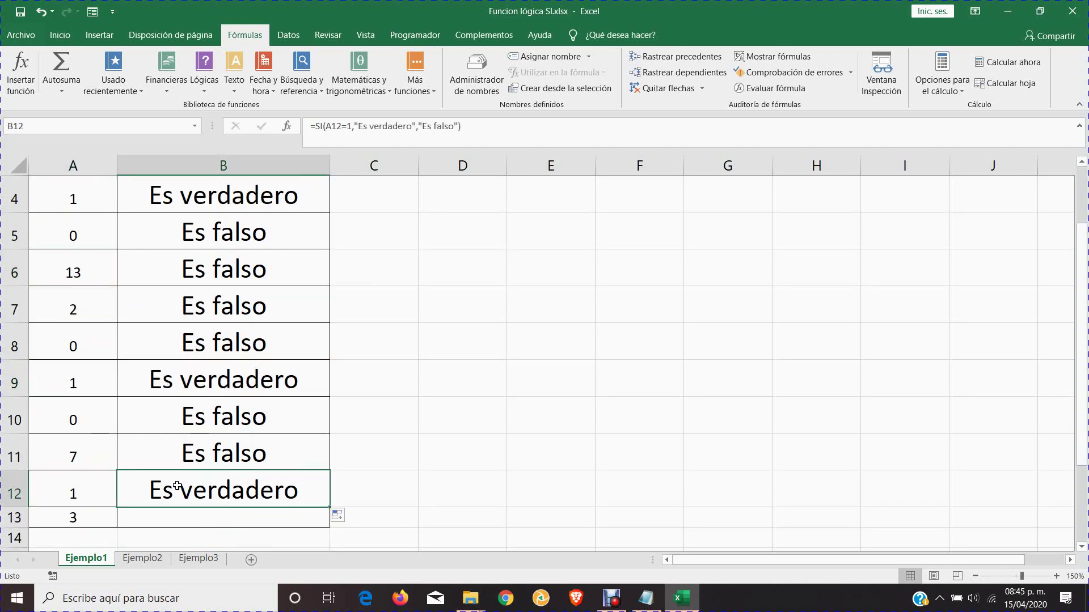
pyautogui.scroll(-2, 343, 505)
pyautogui.moveTo(330, 287); pyautogui.dragTo(333, 326)
pyautogui.scroll(3, 253, 343)
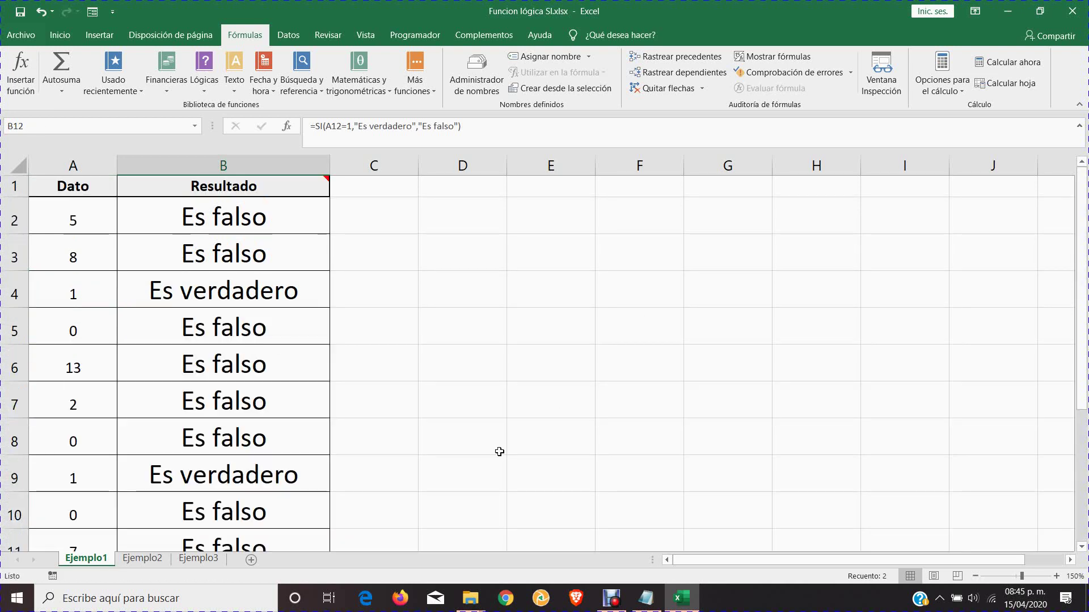
# - Switch to the Ejemplo2 sheet, select cell B2 and read the note on the Resultado header
pyautogui.click(139, 560)
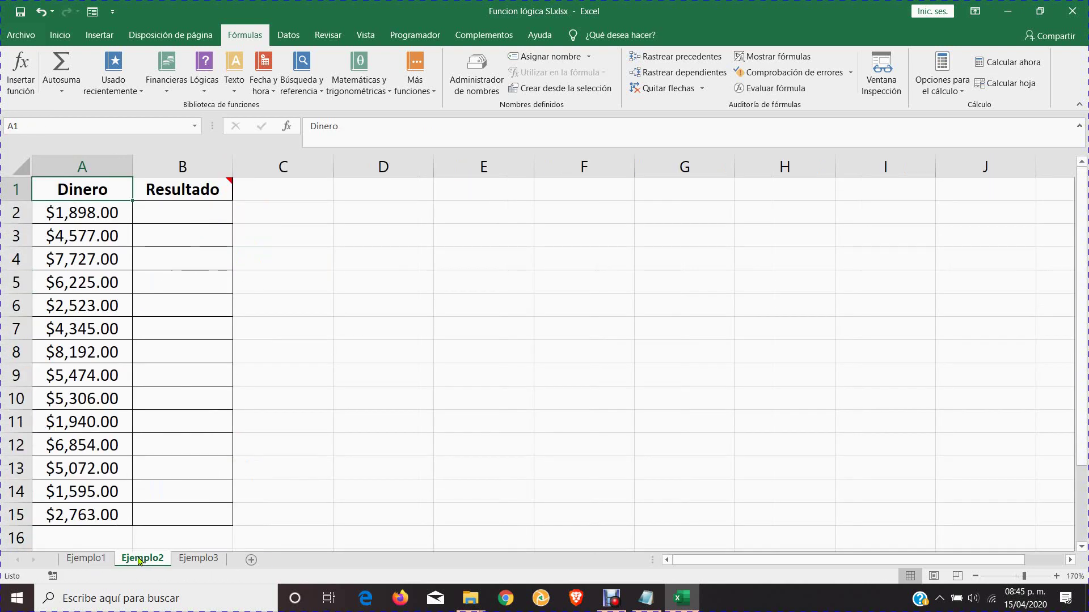
pyautogui.click(201, 213)
pyautogui.moveTo(195, 189)
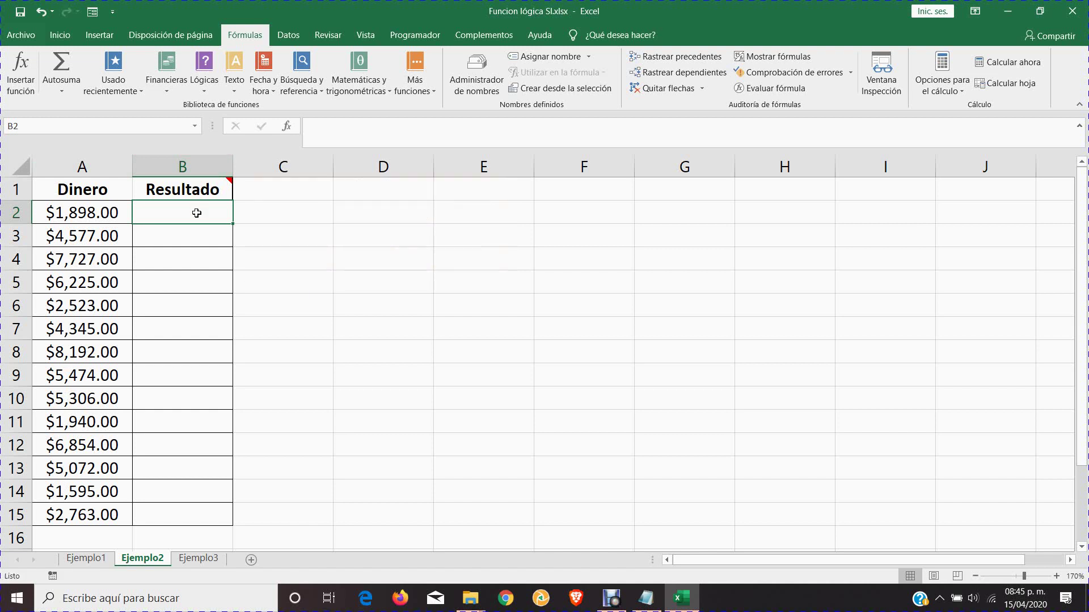
# - Widen the Resultado column to about five times its width to make room for a long formula
pyautogui.doubleClick(197, 213)
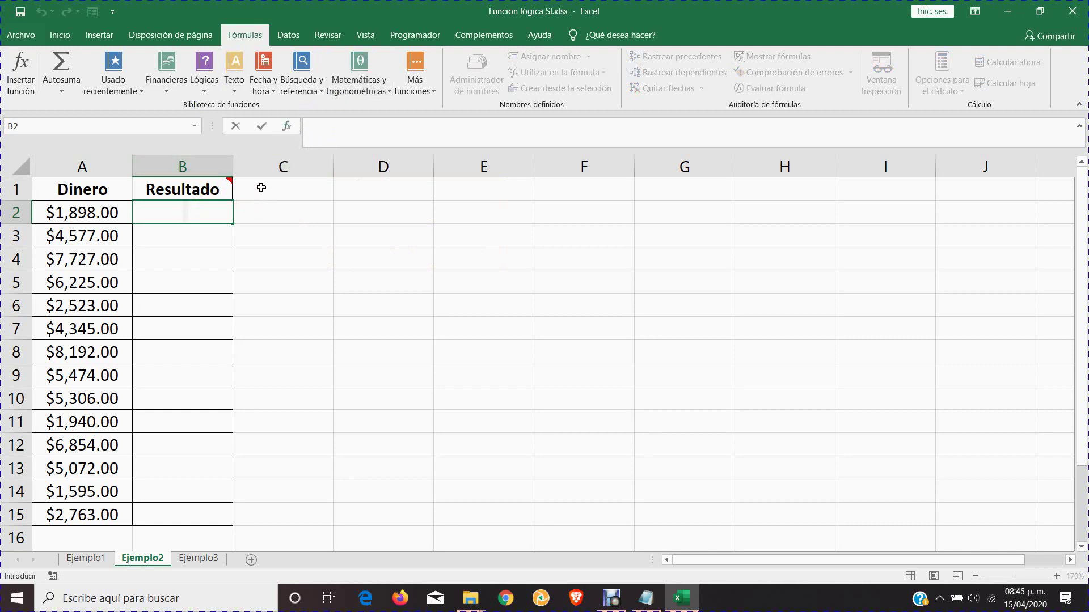
pyautogui.press('Escape')
pyautogui.moveTo(233, 168); pyautogui.dragTo(637, 179)
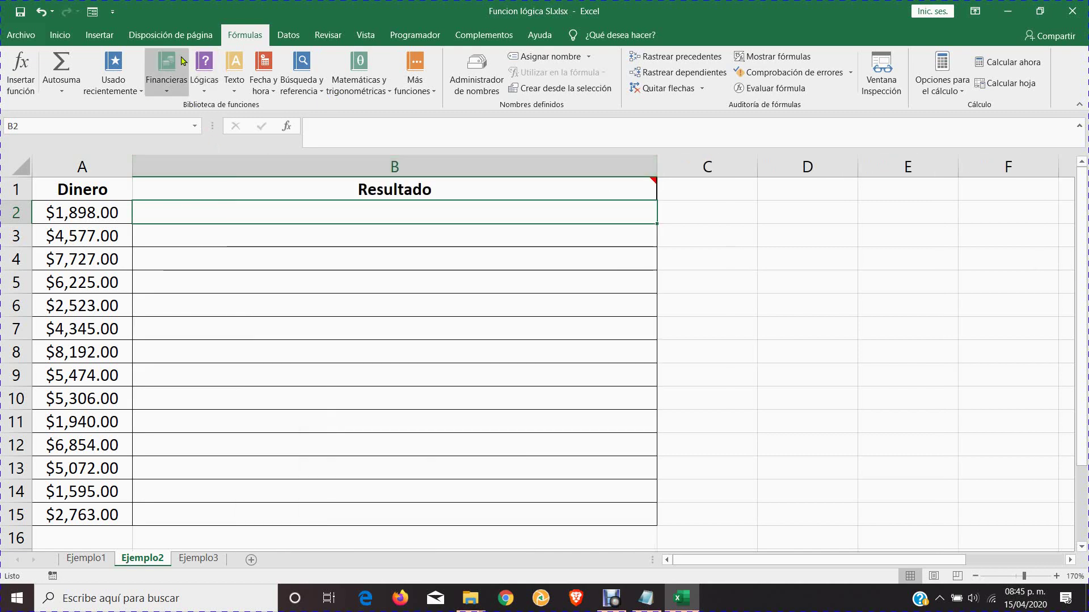
# - Increase the font size of cell B2 to 24
pyautogui.click(60, 34)
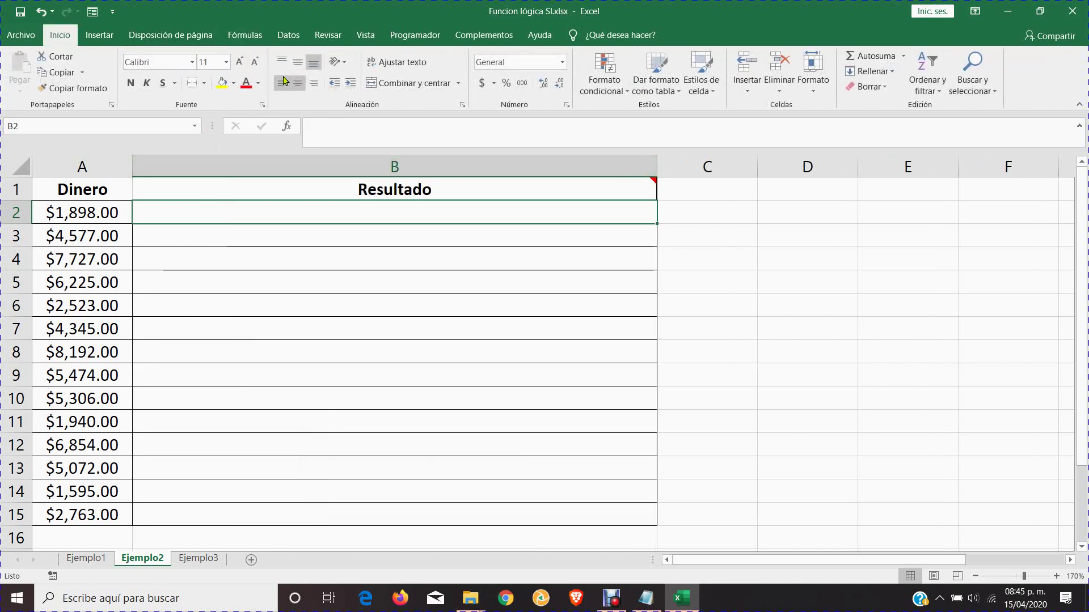
pyautogui.click(242, 63)
pyautogui.click(242, 62)
pyautogui.click(242, 63)
pyautogui.click(242, 62)
pyautogui.click(242, 62)
pyautogui.click(242, 62)
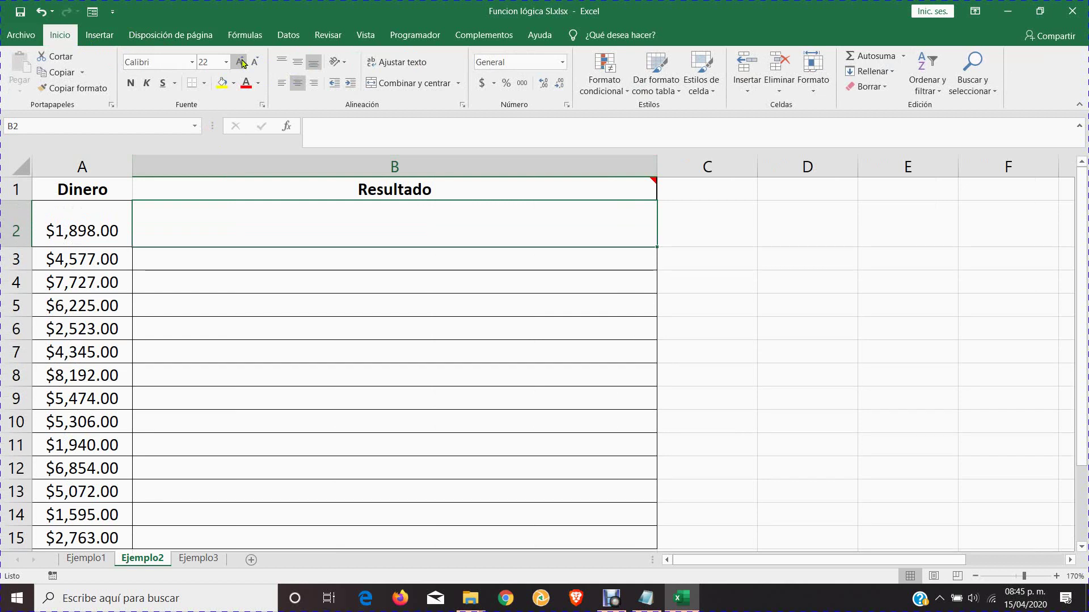
pyautogui.click(241, 62)
# - Start the formula =SI() in cell B2 and place the cursor between its parentheses
pyautogui.doubleClick(185, 219)
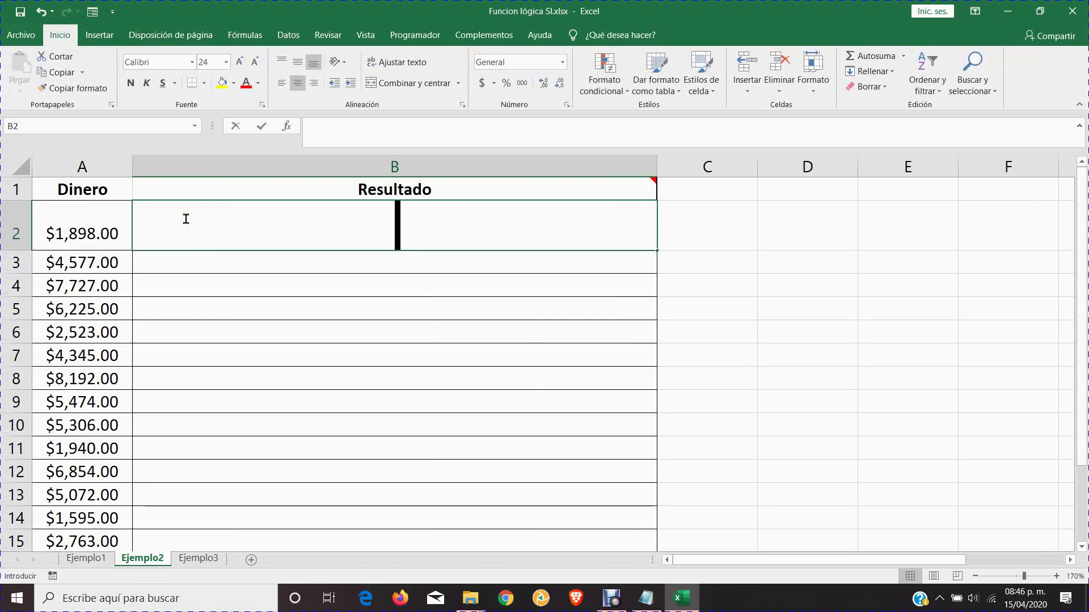
pyautogui.write('=SI')
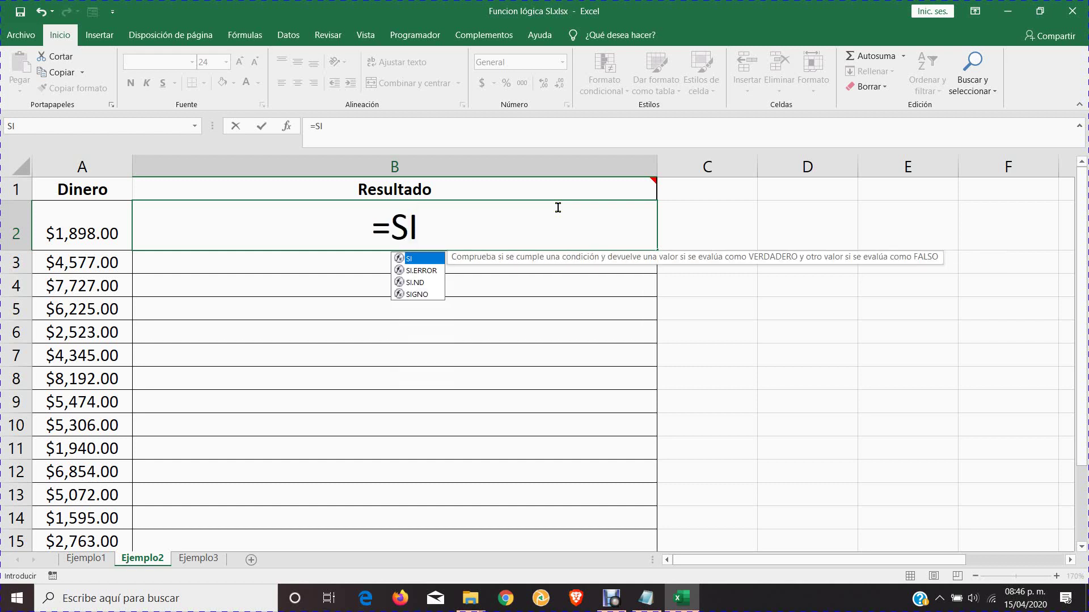
pyautogui.write('()')
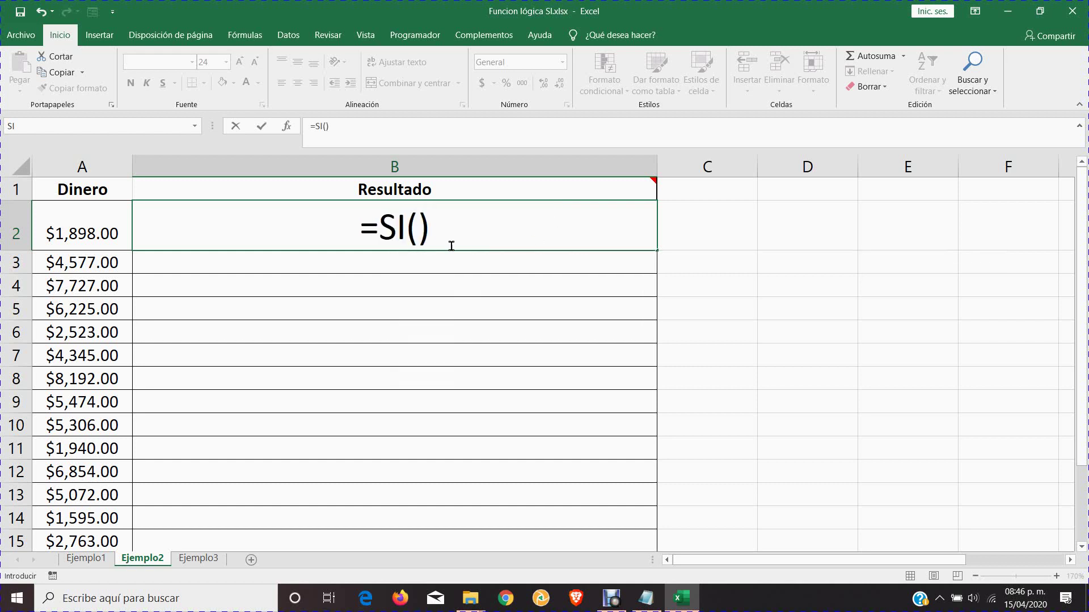
pyautogui.click(421, 226)
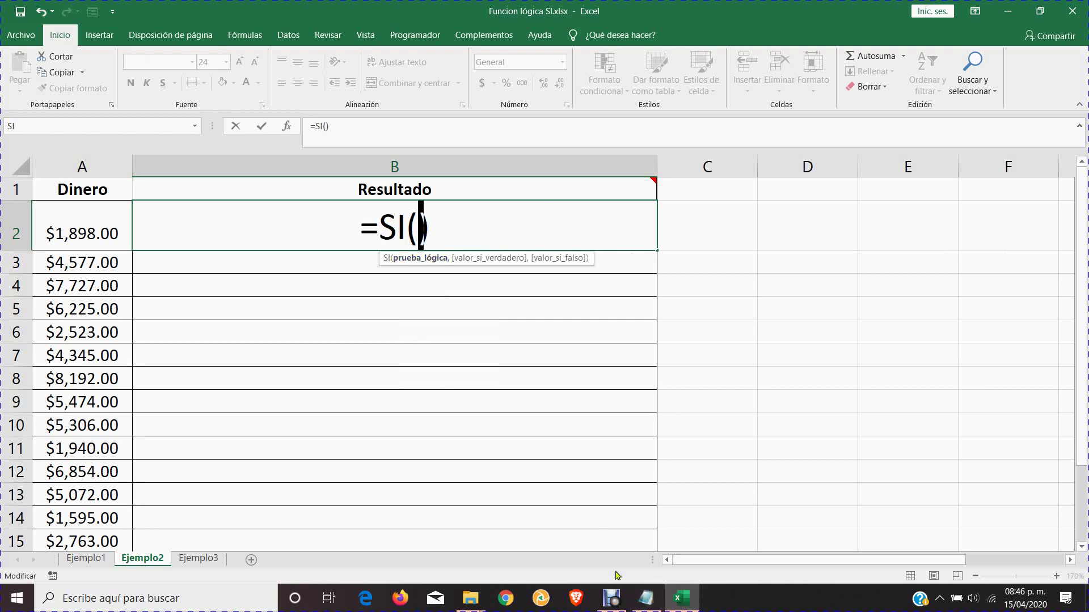
# - Consult the SI syntax in the Notepad notes, return to Excel and enter A2>5000 as the logical test
pyautogui.click(645, 598)
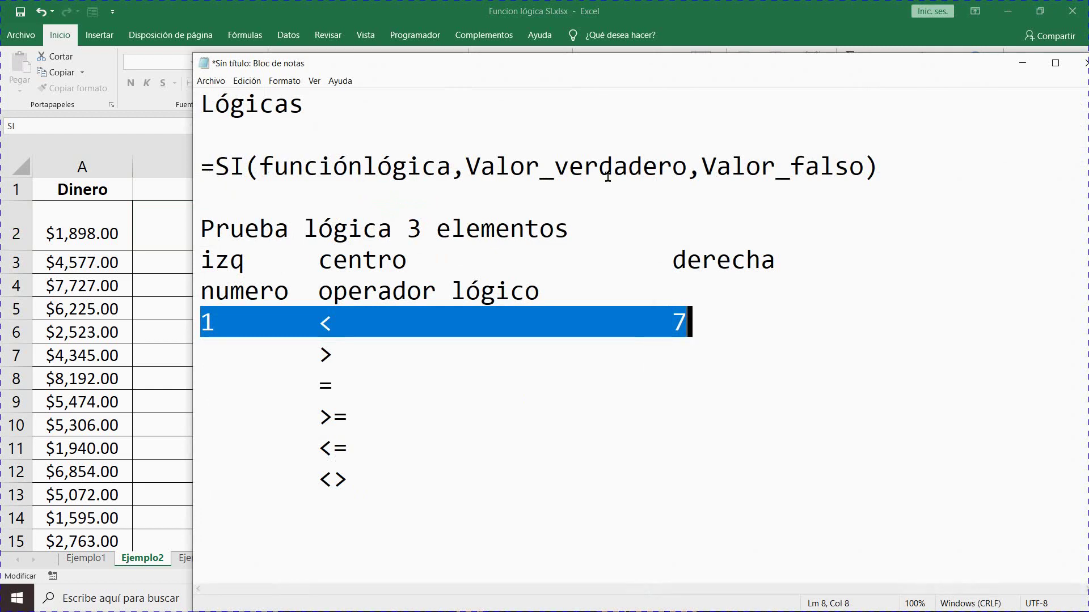
pyautogui.click(1022, 63)
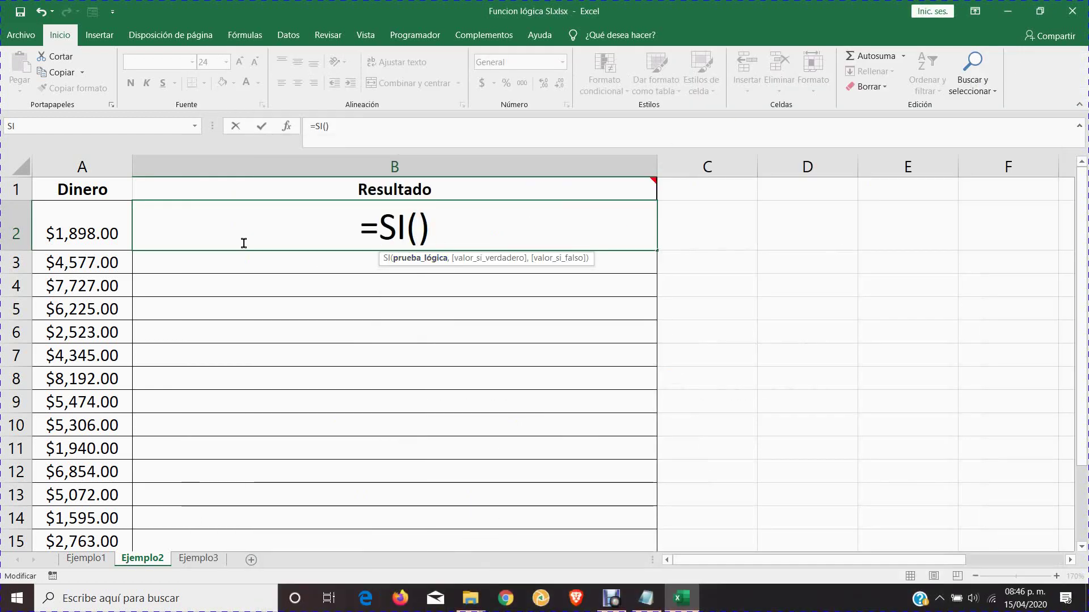
pyautogui.click(73, 229)
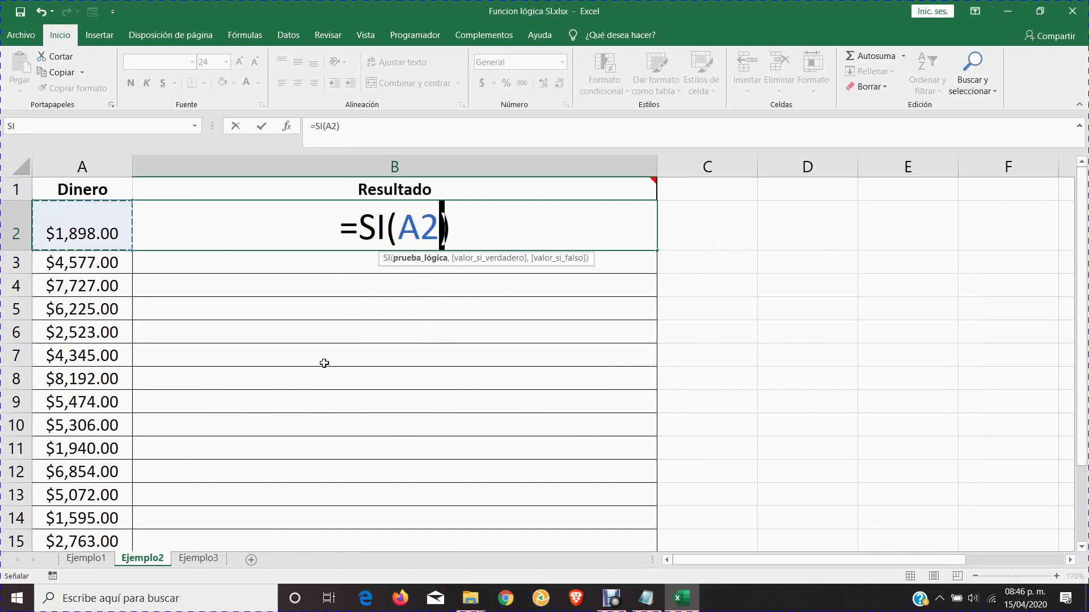
pyautogui.write('<')
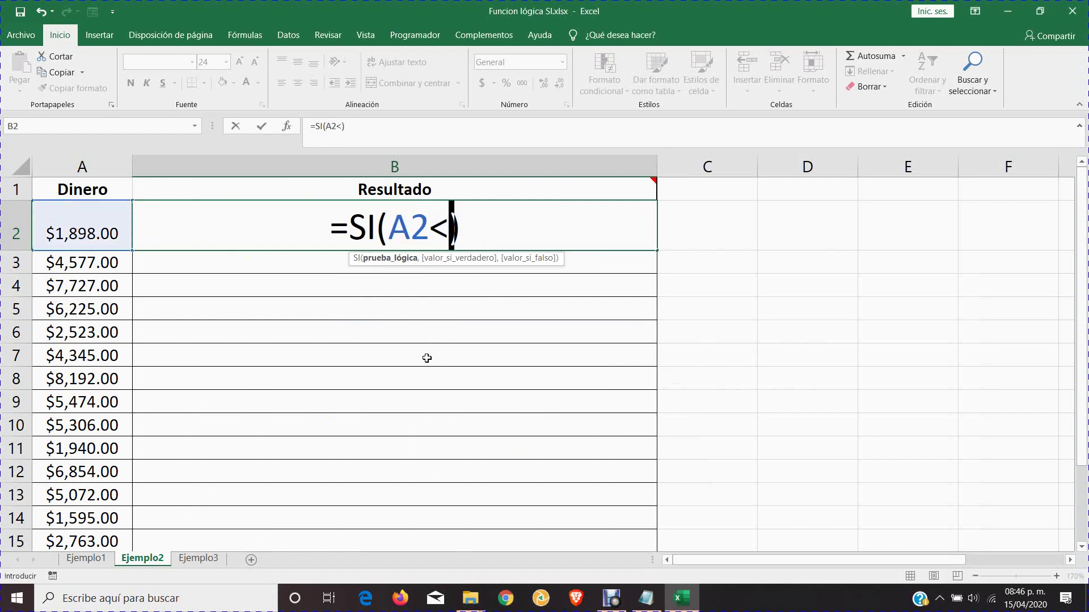
pyautogui.press('BackSpace')
pyautogui.write('>5000')
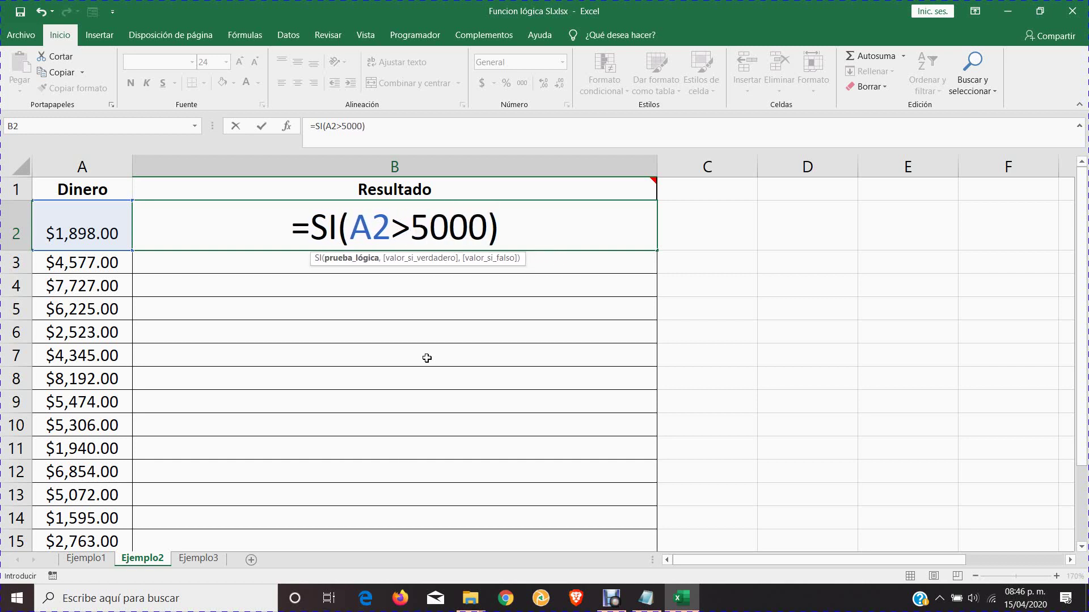
# - Add A2*2 as the value-if-true argument of the SI formula
pyautogui.write(',')
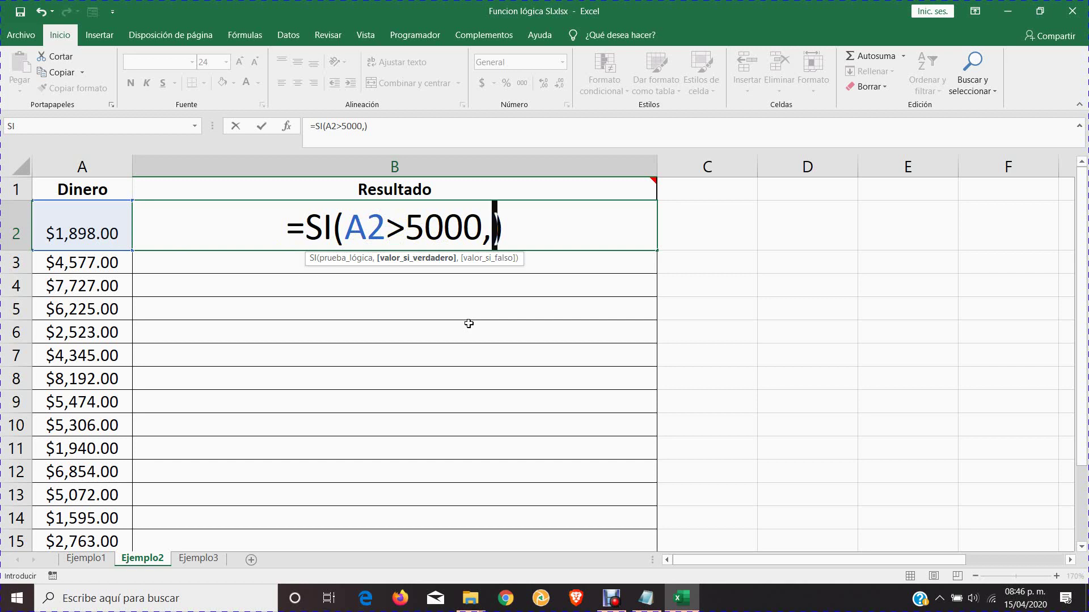
pyautogui.click(102, 236)
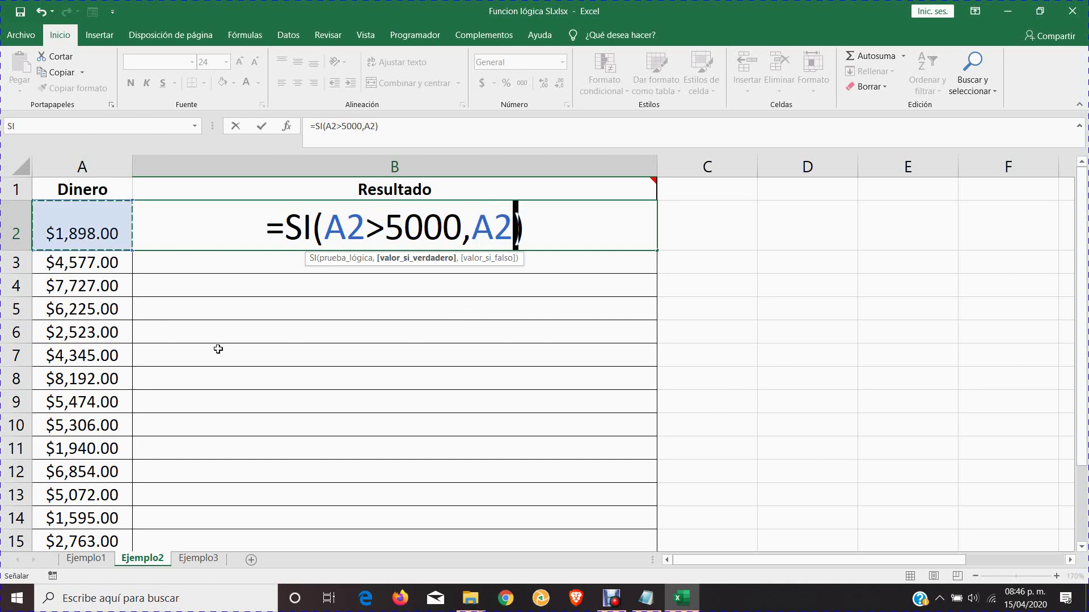
pyautogui.write('*')
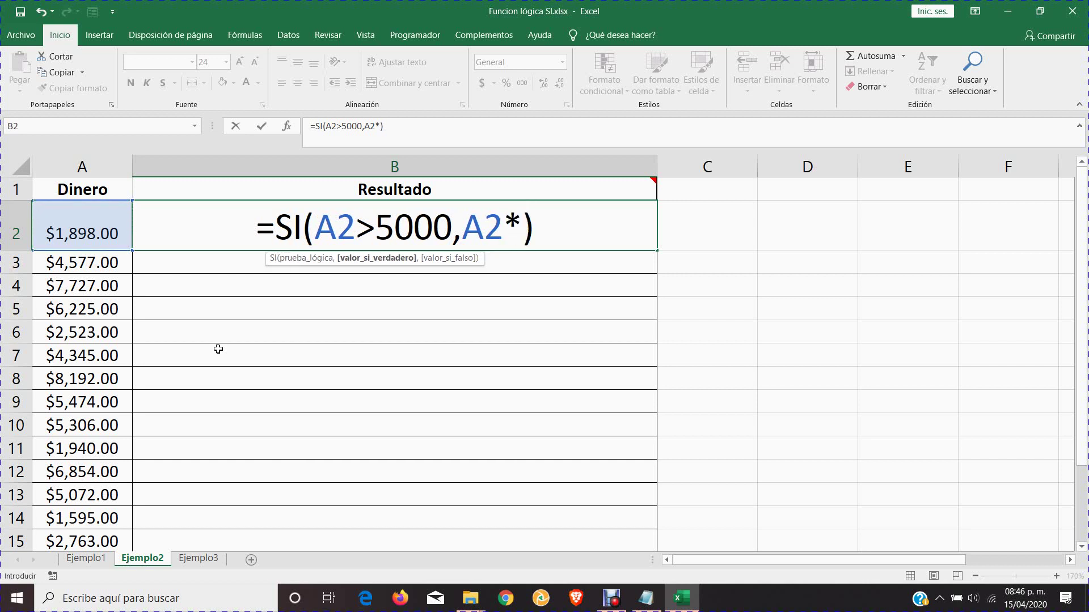
pyautogui.write('2')
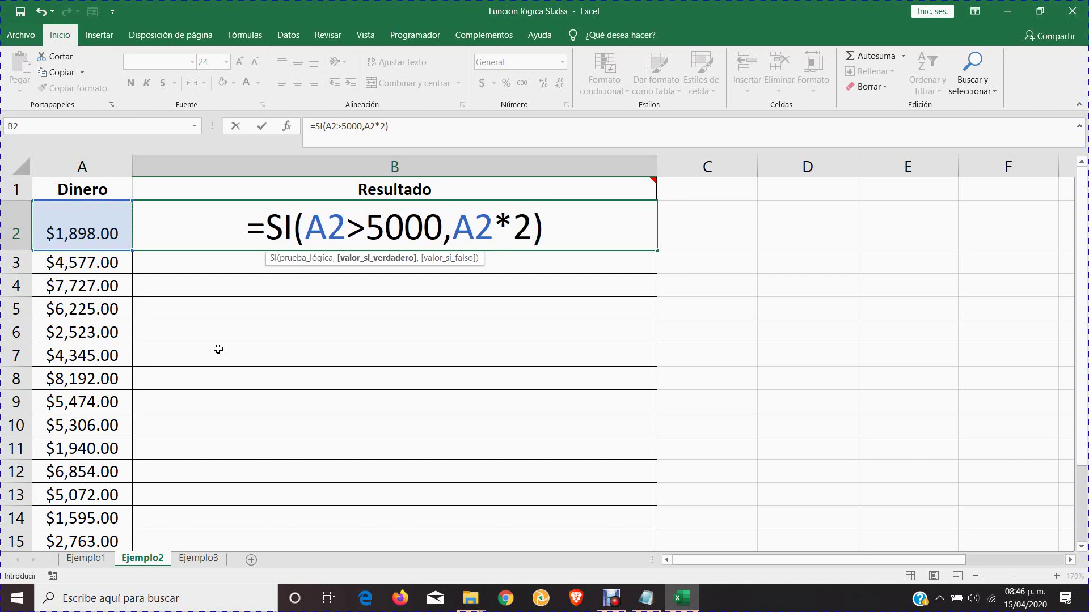
# - Add A2/2 as the value-if-false argument of the SI formula and enter it in cell B2
pyautogui.write(',')
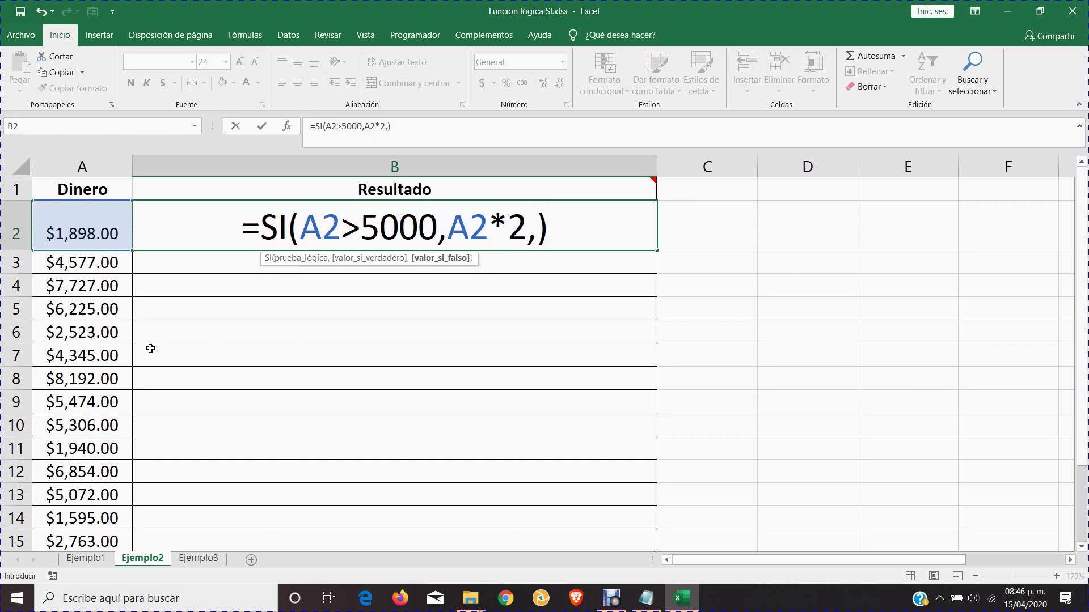
pyautogui.click(102, 233)
pyautogui.write('/')
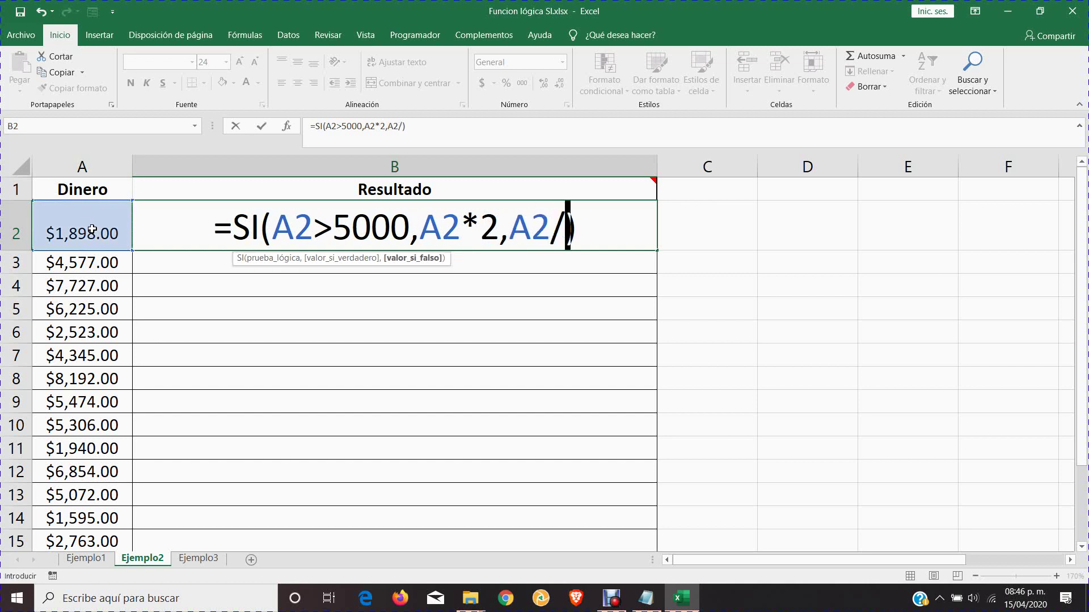
pyautogui.write('2')
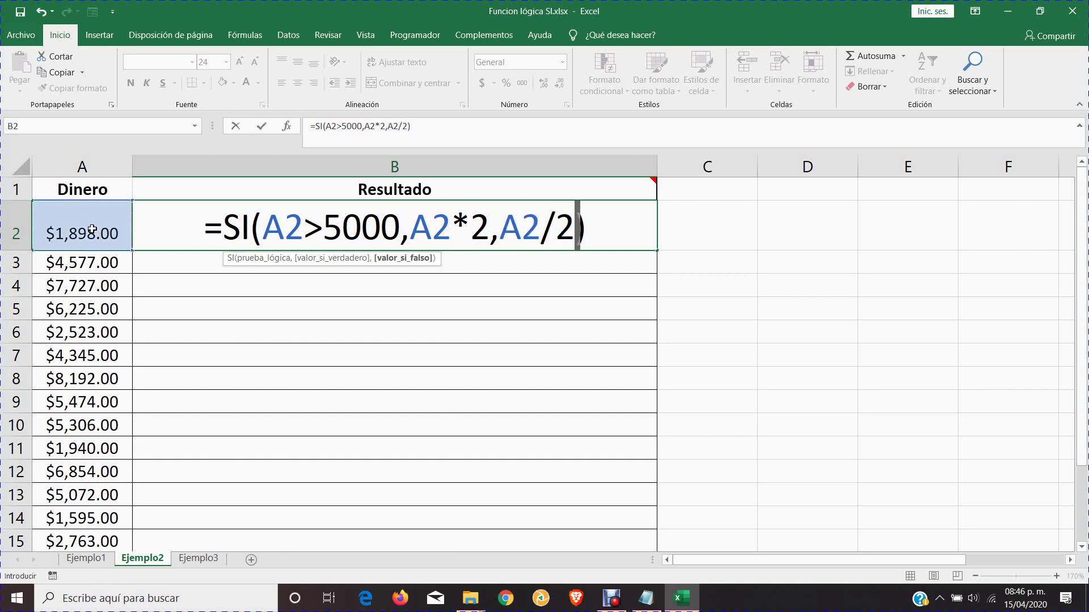
pyautogui.press('Return')
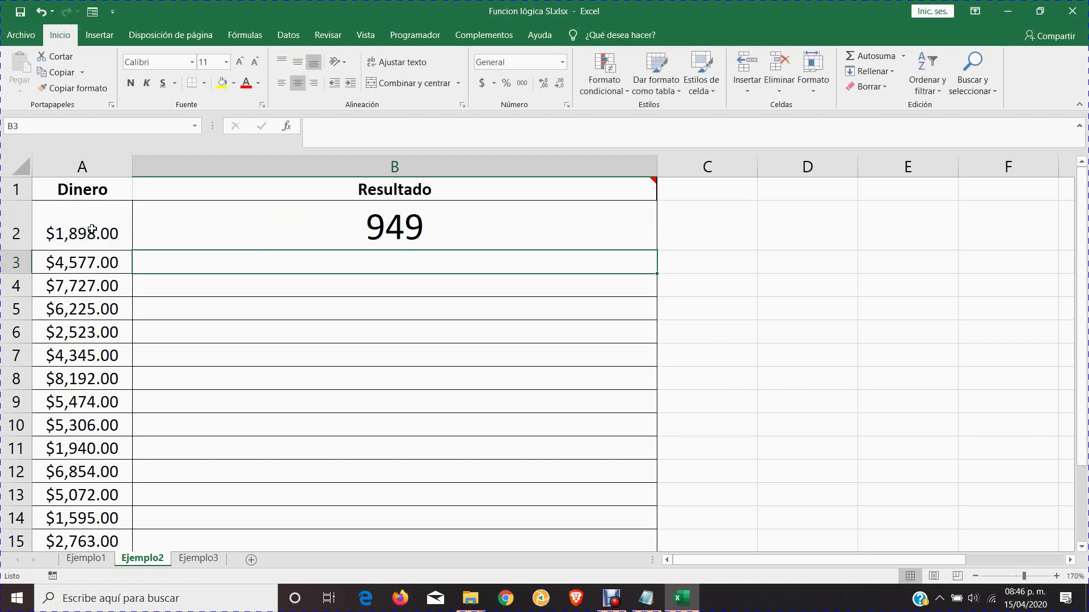
# - Copy the SI formula from B2 down the Resultado column through B15
pyautogui.click(357, 230)
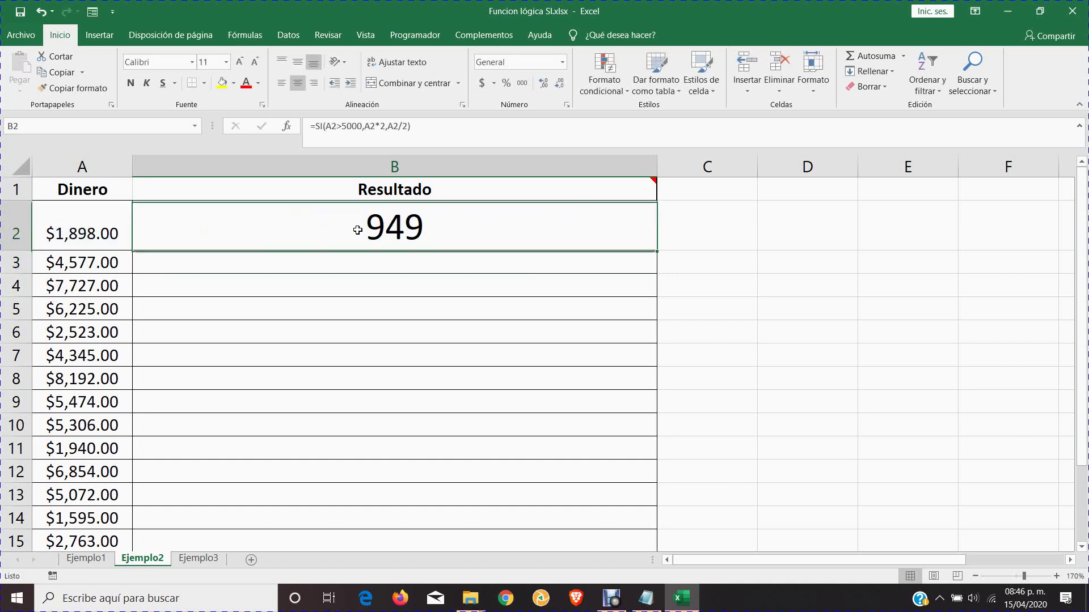
pyautogui.click(96, 226)
pyautogui.click(391, 226)
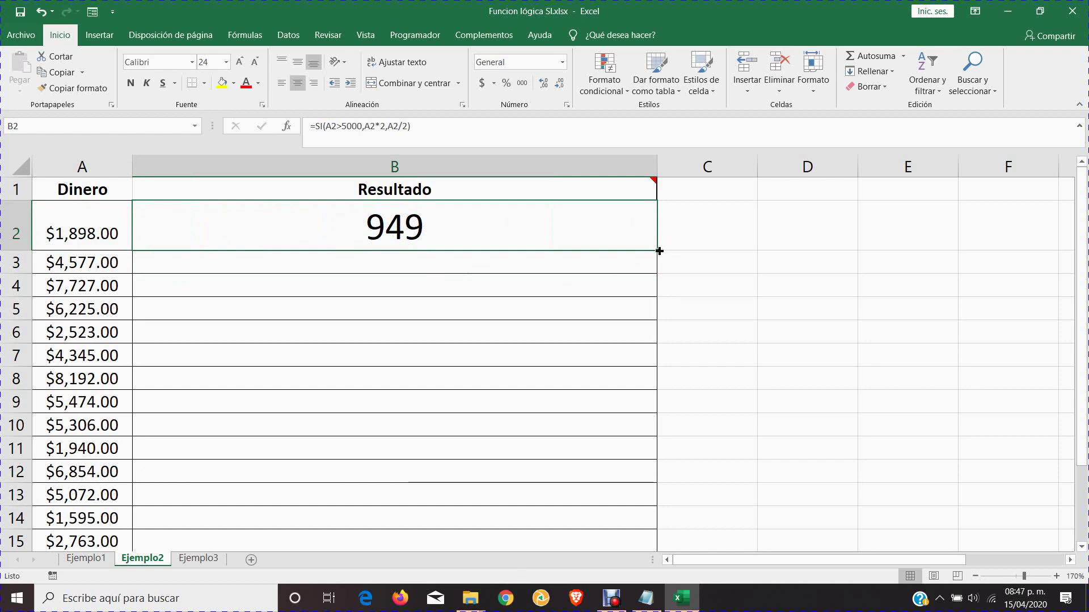
pyautogui.moveTo(659, 251); pyautogui.dragTo(615, 315)
pyautogui.click(615, 315)
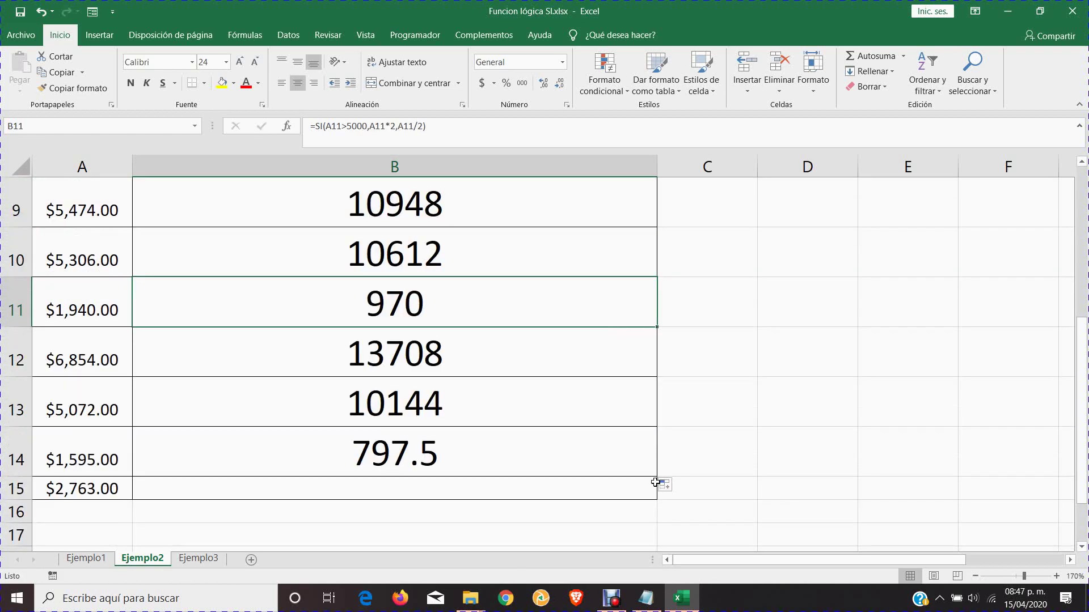
pyautogui.click(669, 468)
pyautogui.click(622, 452)
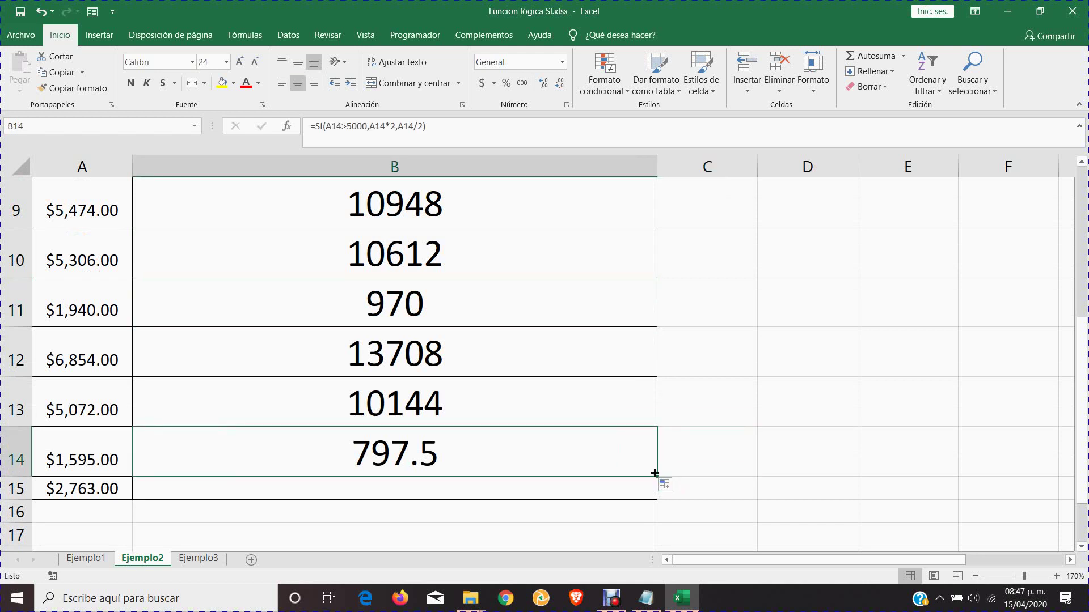
pyautogui.moveTo(653, 502); pyautogui.dragTo(653, 501)
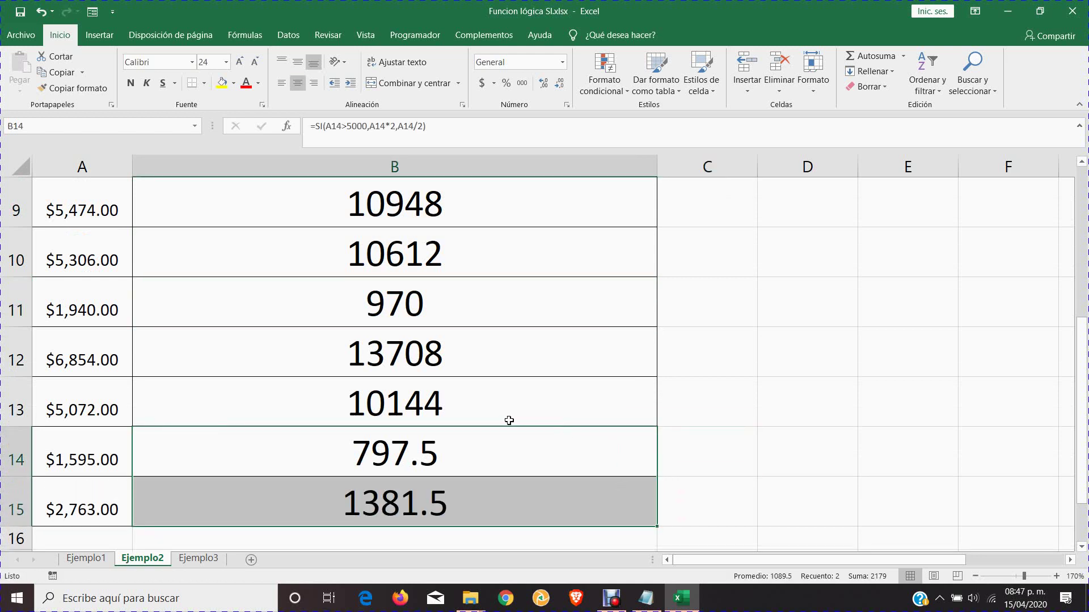
# - Compare the Dinero amounts in rows 3 to 6 with their calculated results in the Resultado column
pyautogui.scroll(3, 482, 386)
pyautogui.click(331, 261)
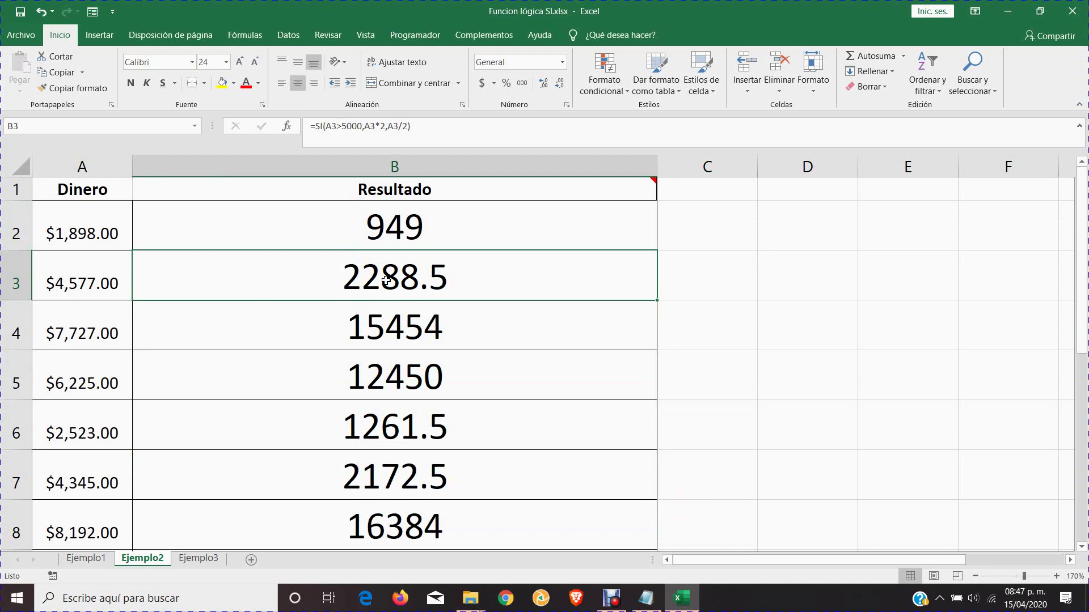
pyautogui.click(117, 334)
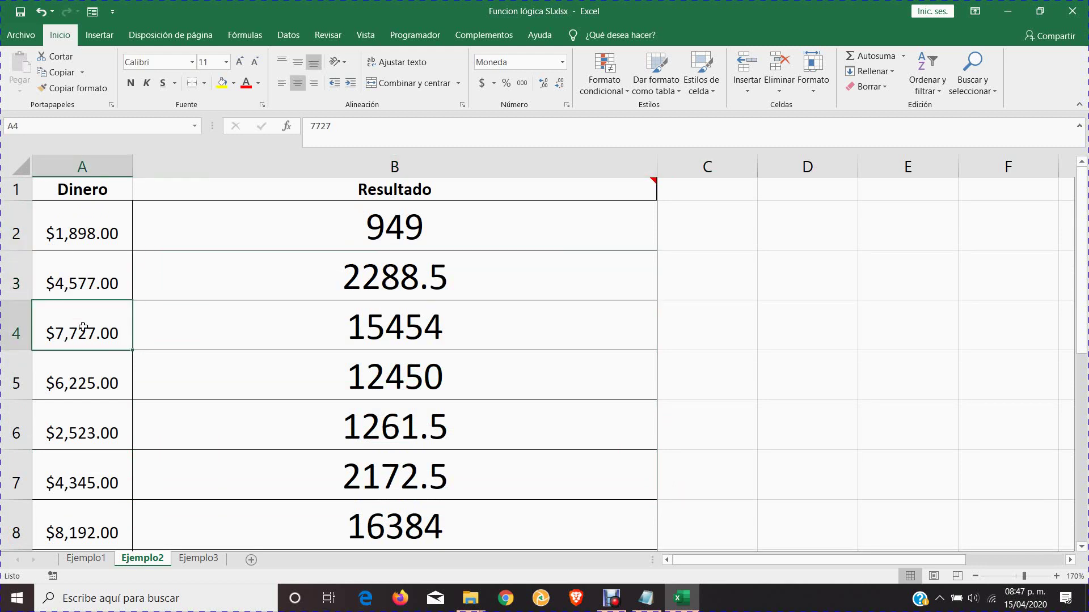
pyautogui.click(391, 335)
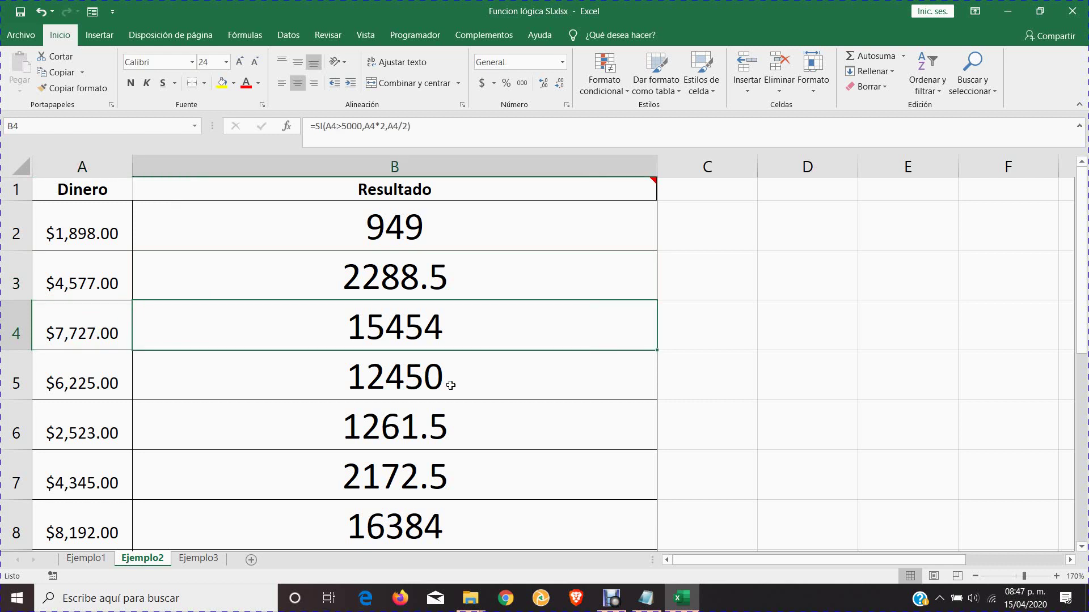
pyautogui.click(61, 393)
pyautogui.click(391, 383)
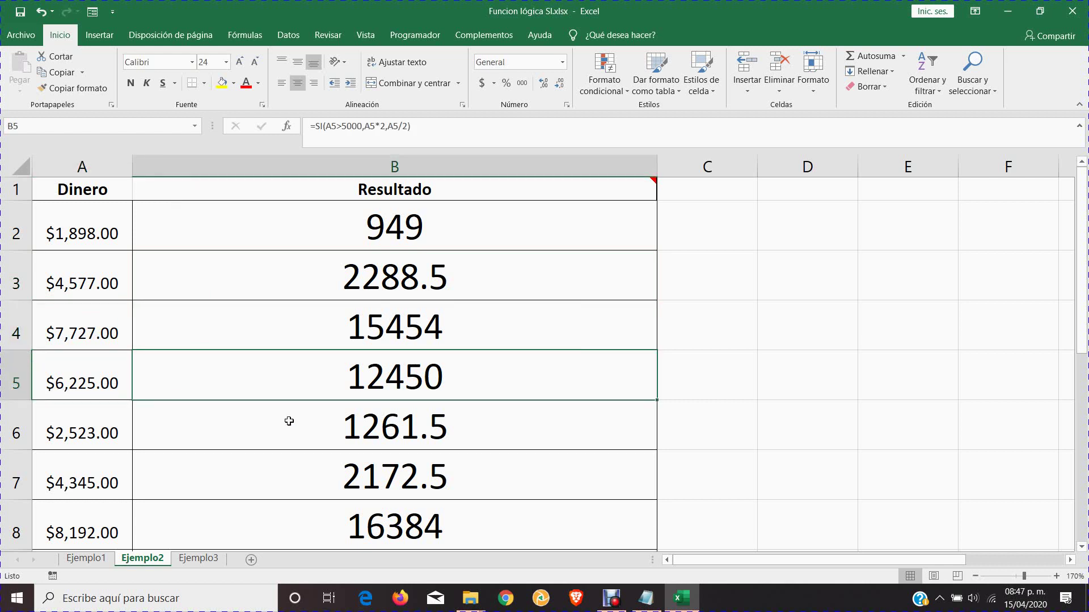
pyautogui.scroll(-1, 287, 424)
pyautogui.click(58, 317)
pyautogui.click(378, 331)
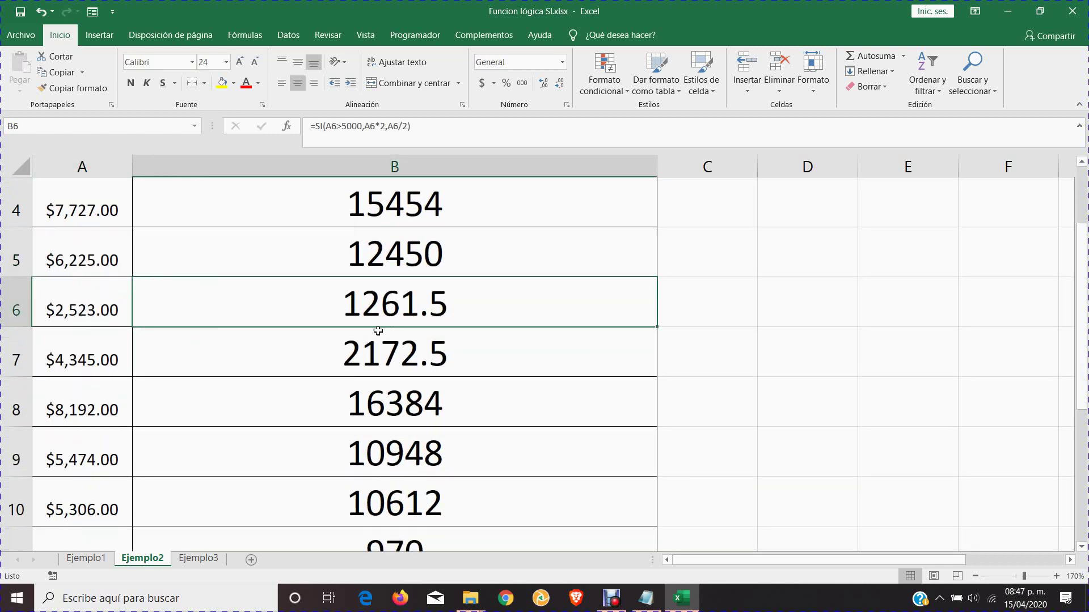
# - Inspect the greater-than operator in the logical test of B6's SI formula, leaving the formula as it is
pyautogui.scroll(1, 259, 370)
pyautogui.click(338, 127)
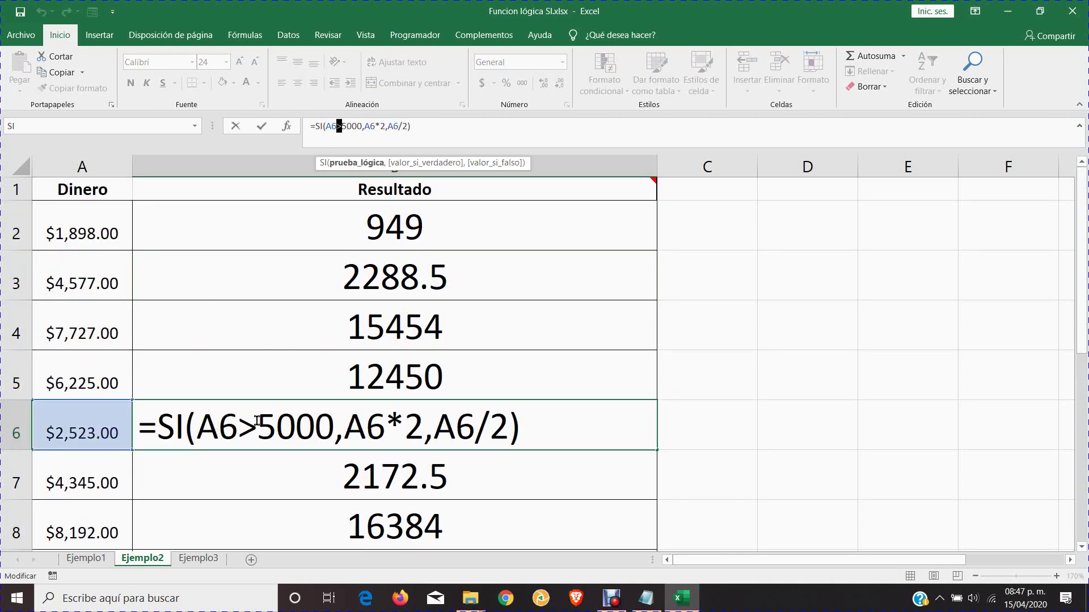
pyautogui.hotkey('shift', 'Right')
pyautogui.hotkey('ctrl', 'Return')
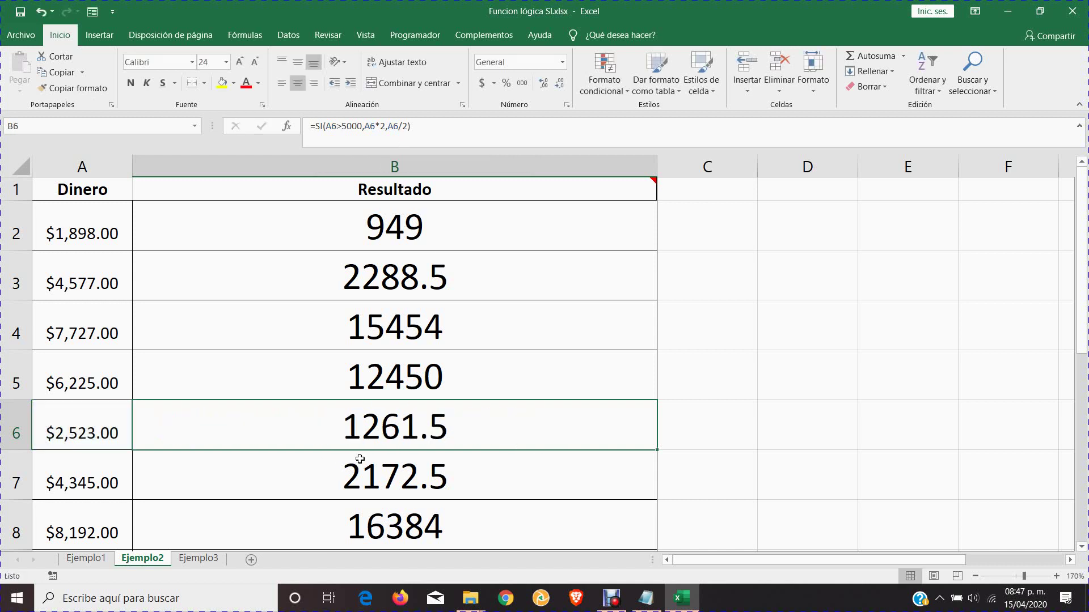
# - Open the Ejemplo3 sheet and read the comment on the Calificación Letra header
pyautogui.click(210, 557)
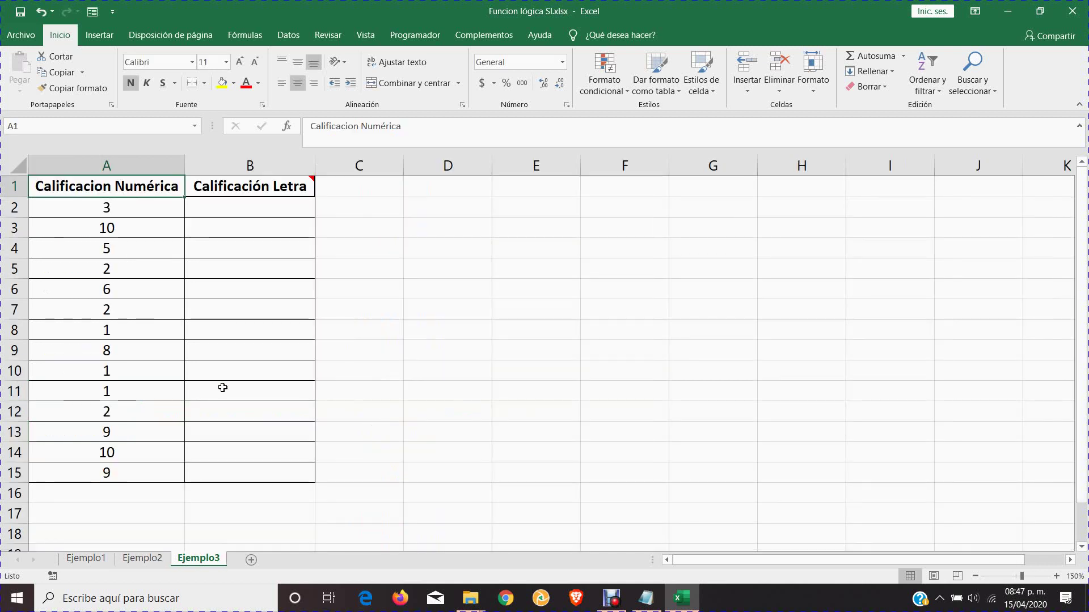
pyautogui.moveTo(304, 183)
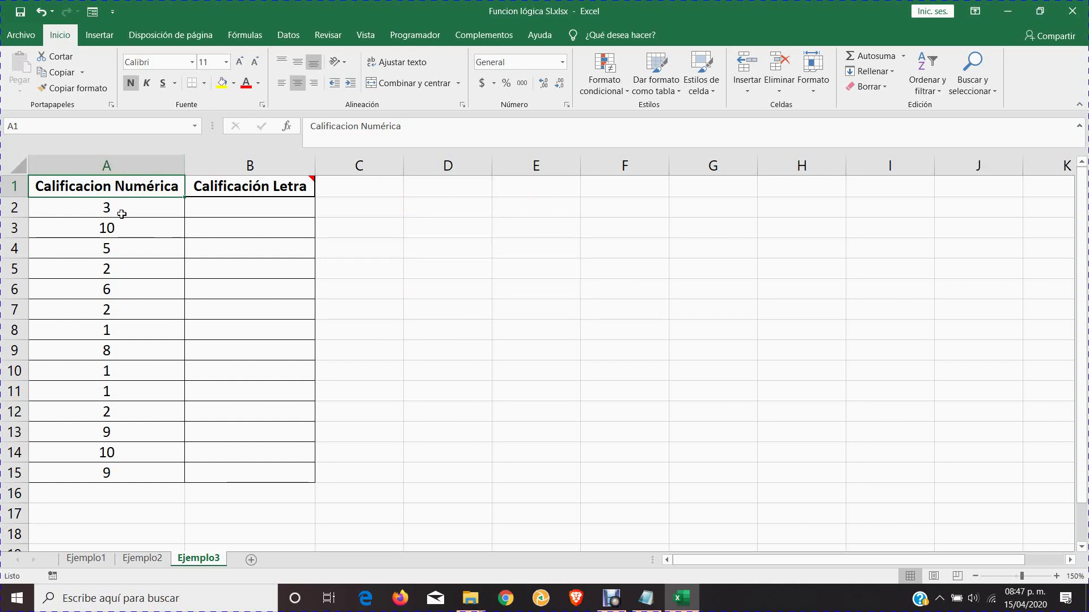
pyautogui.moveTo(265, 189)
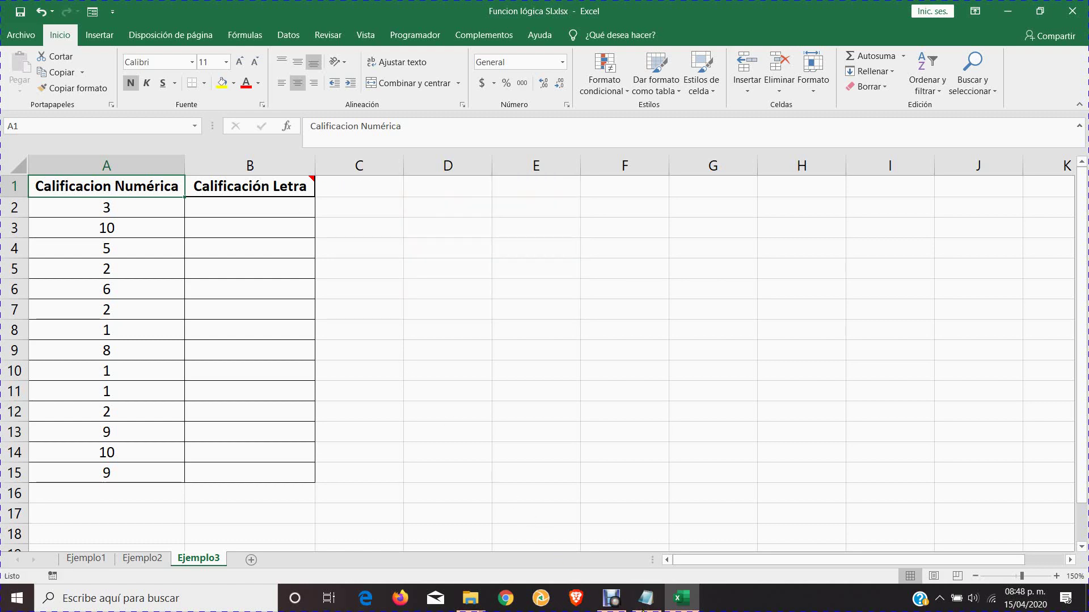
# - Switch to the Notepad notes and highlight the function name, funciónlógica and Valor_verdadero in the SI syntax
pyautogui.click(646, 598)
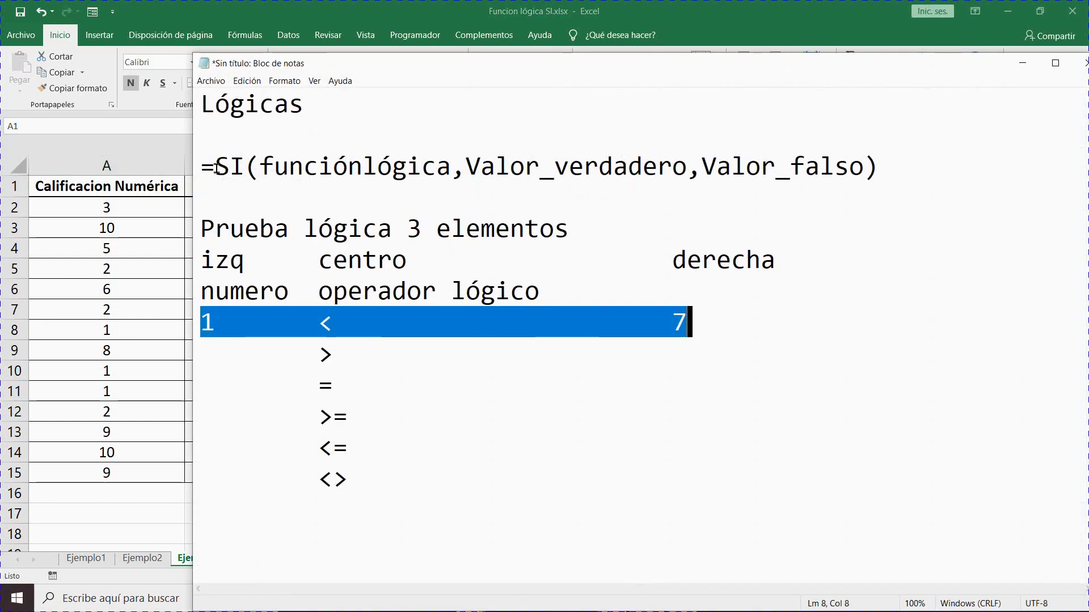
pyautogui.moveTo(216, 166); pyautogui.dragTo(233, 166)
pyautogui.click(307, 167)
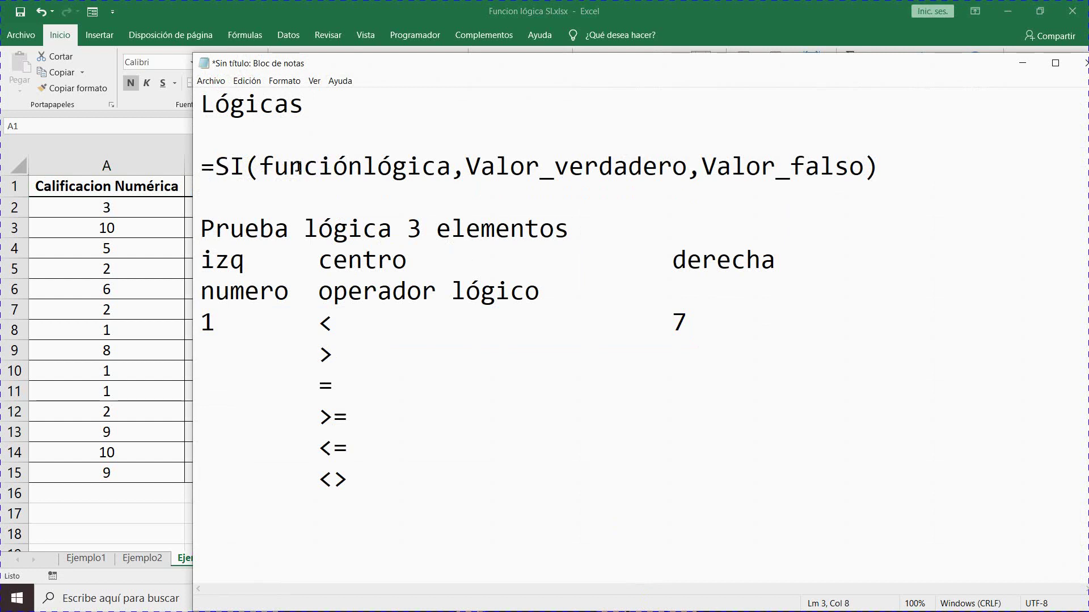
pyautogui.moveTo(264, 163); pyautogui.dragTo(447, 154)
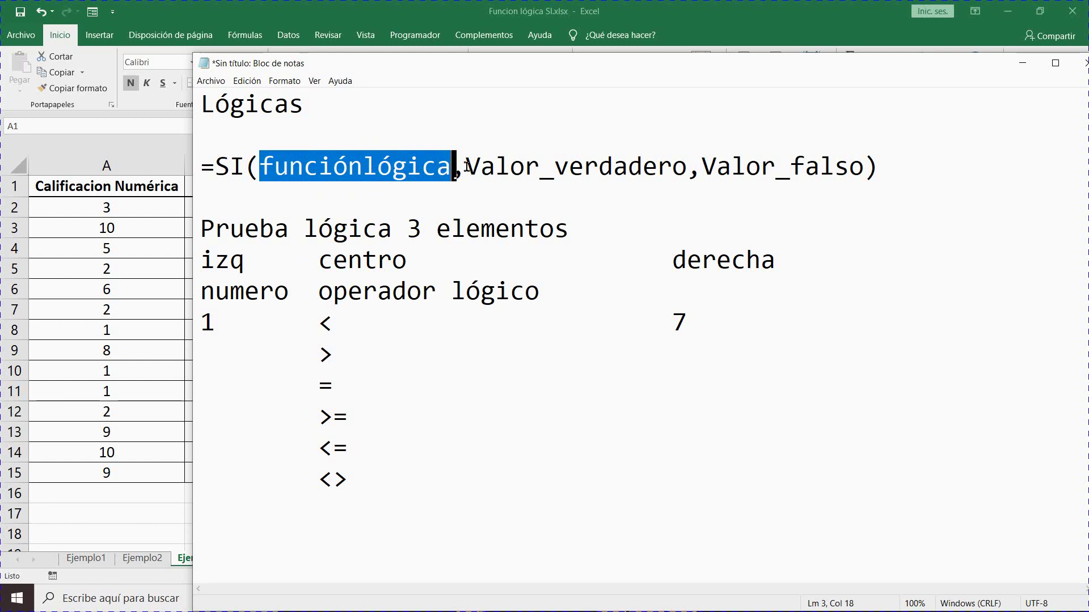
pyautogui.moveTo(466, 166); pyautogui.dragTo(680, 167)
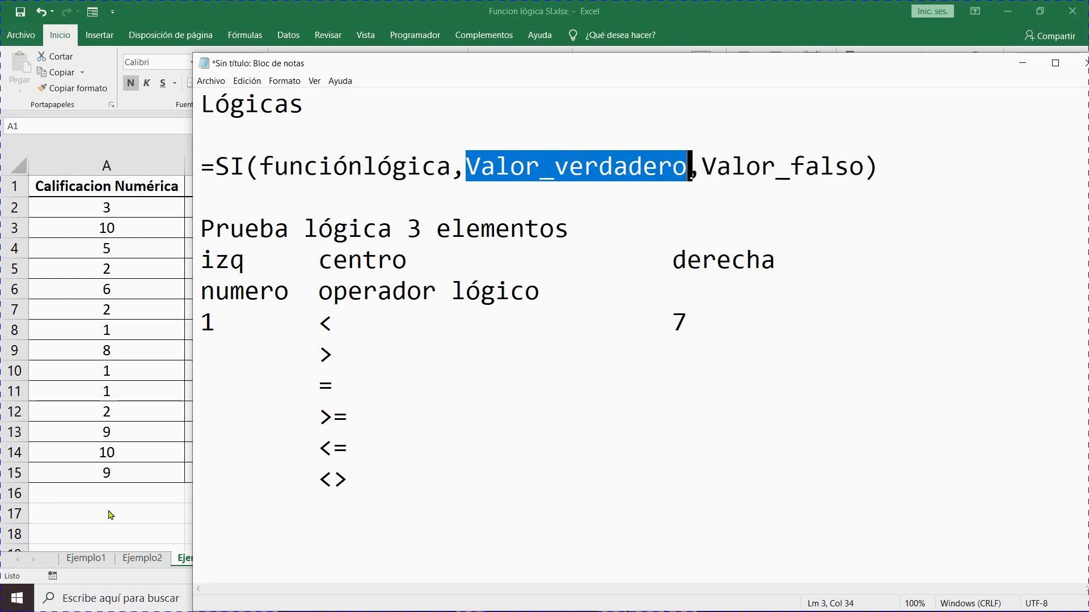
# - Return to Excel and review the SI formulas used in the Resultado columns of Ejemplo1 and Ejemplo2
pyautogui.click(86, 558)
pyautogui.click(86, 559)
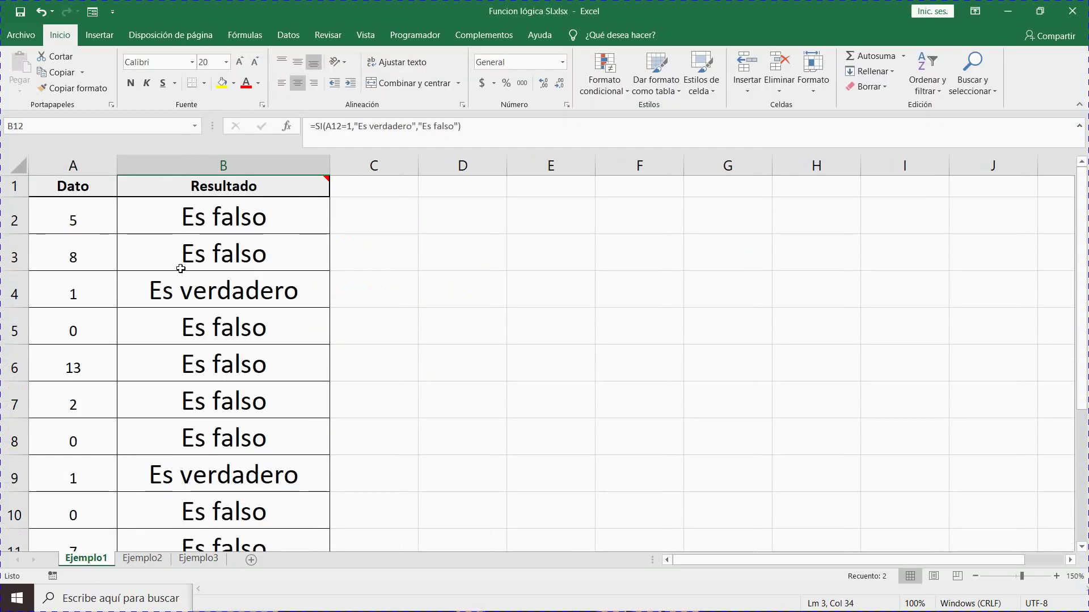
pyautogui.click(143, 559)
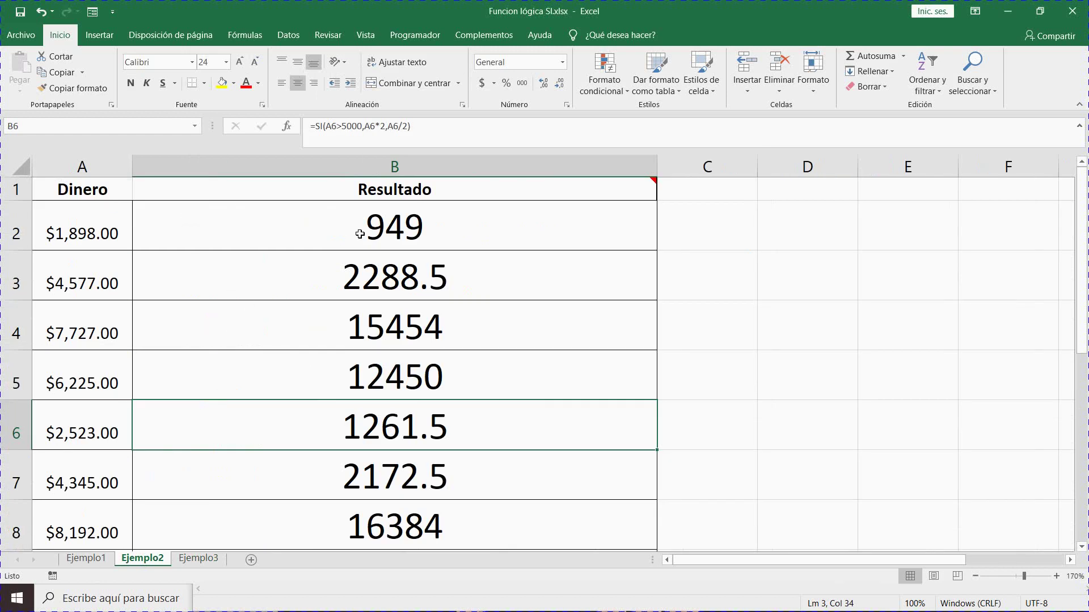
pyautogui.click(341, 222)
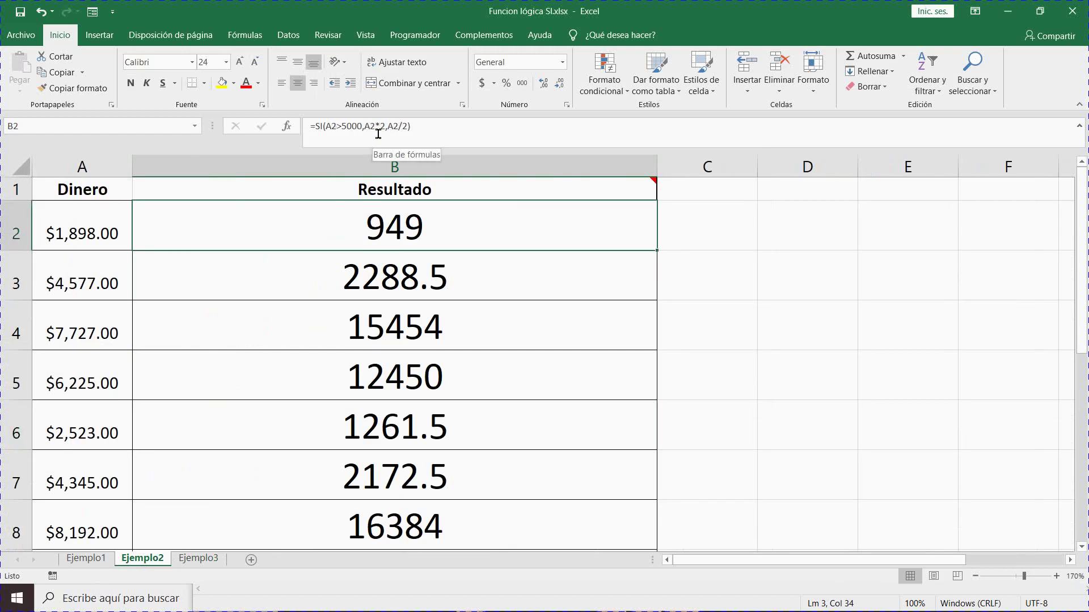
pyautogui.click(409, 275)
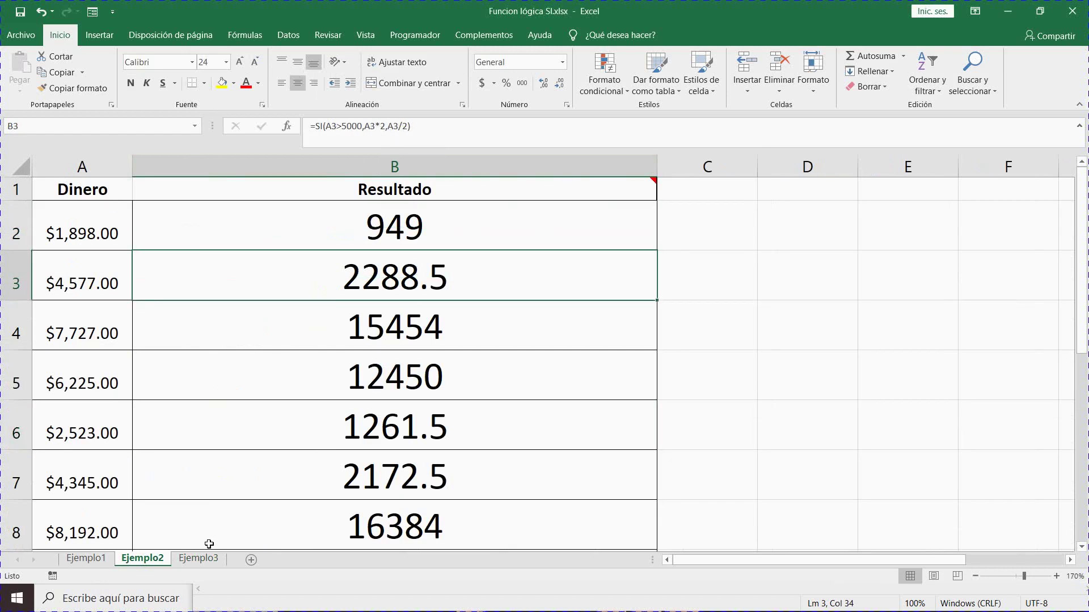
# - Select cell B2 on the Ejemplo3 sheet and consult the SI value arguments in the Notepad notes
pyautogui.click(195, 564)
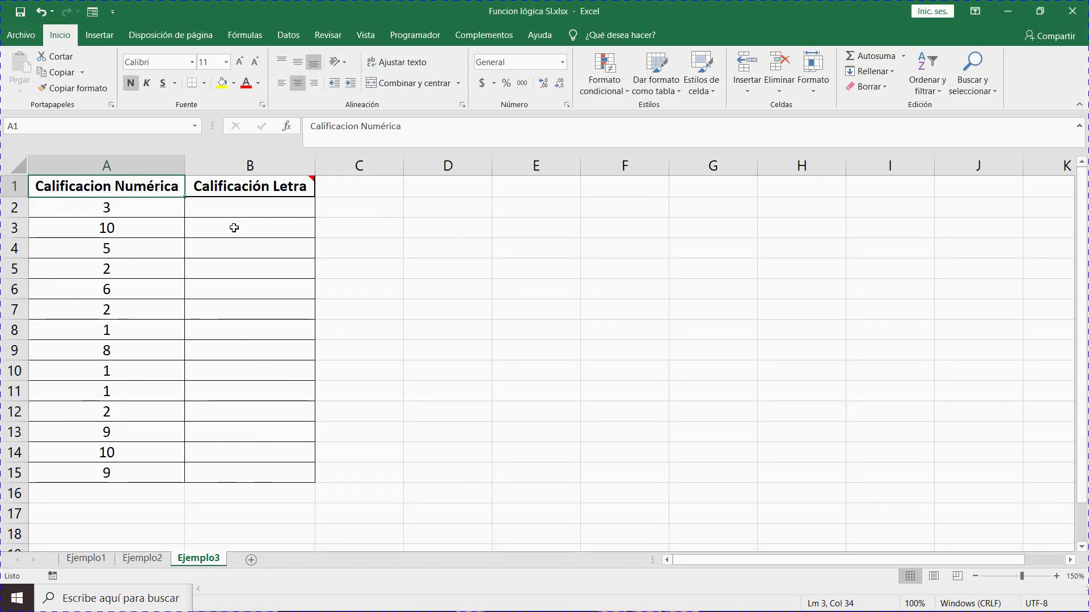
pyautogui.click(257, 213)
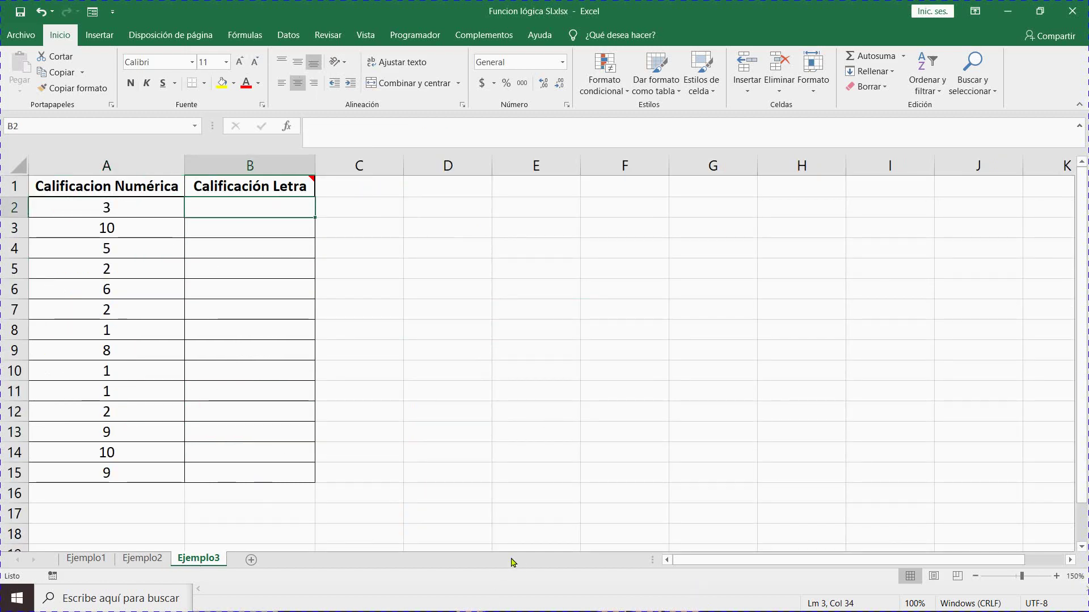
pyautogui.click(555, 606)
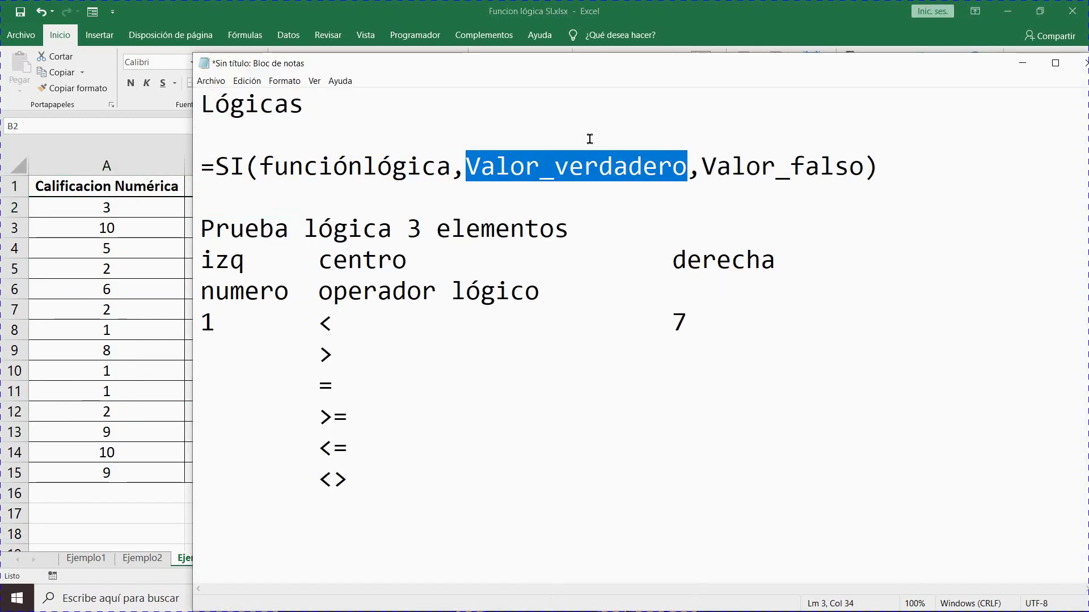
pyautogui.click(659, 167)
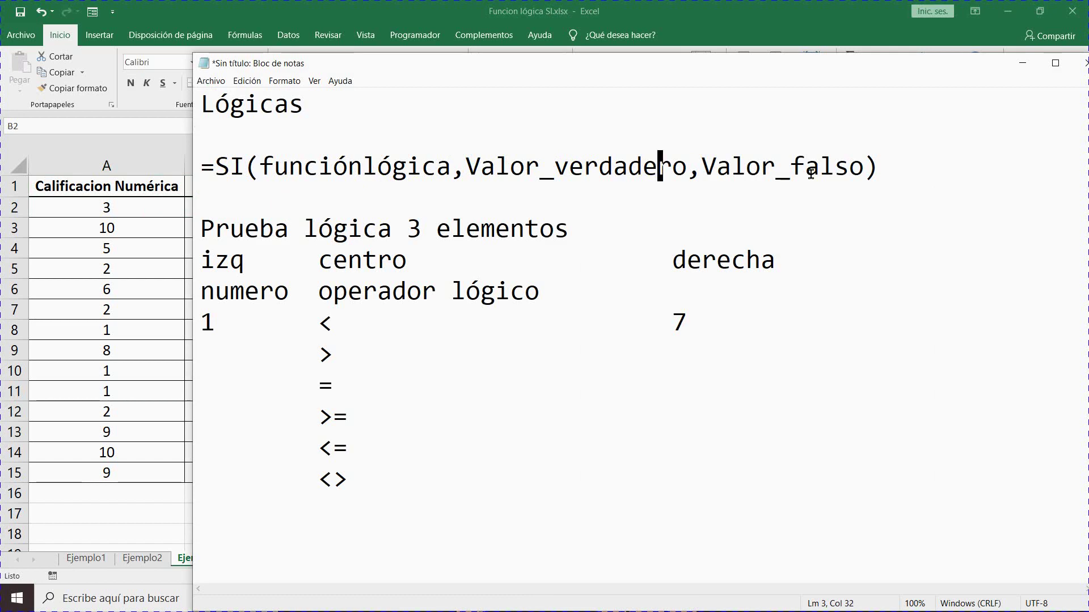
pyautogui.click(1021, 71)
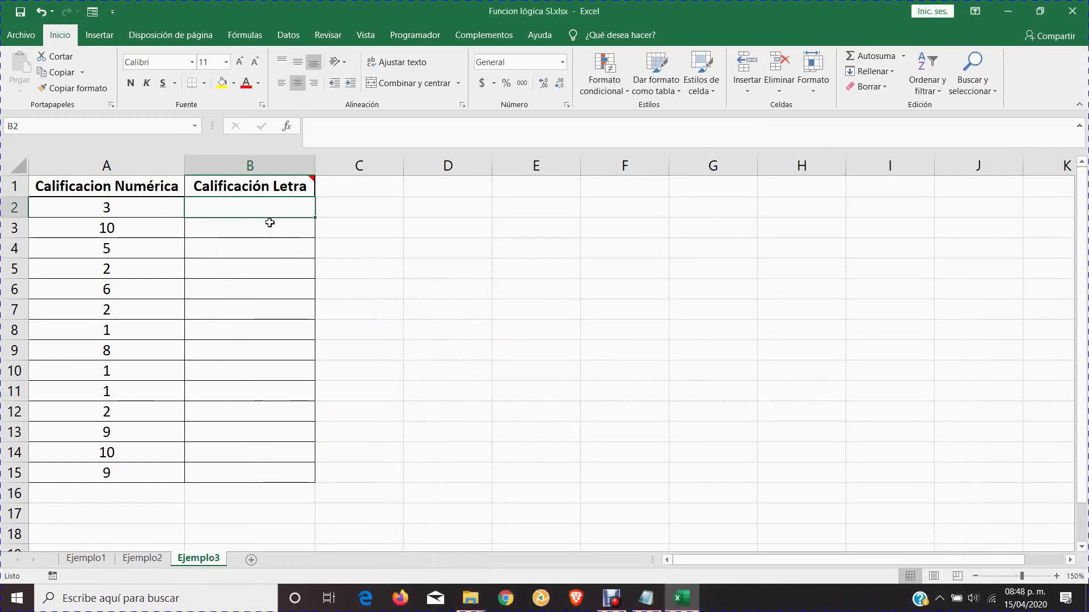
# - Read the grade scale in the Calificación Letra comment and recheck the SI syntax in the Notepad notes
pyautogui.moveTo(273, 190)
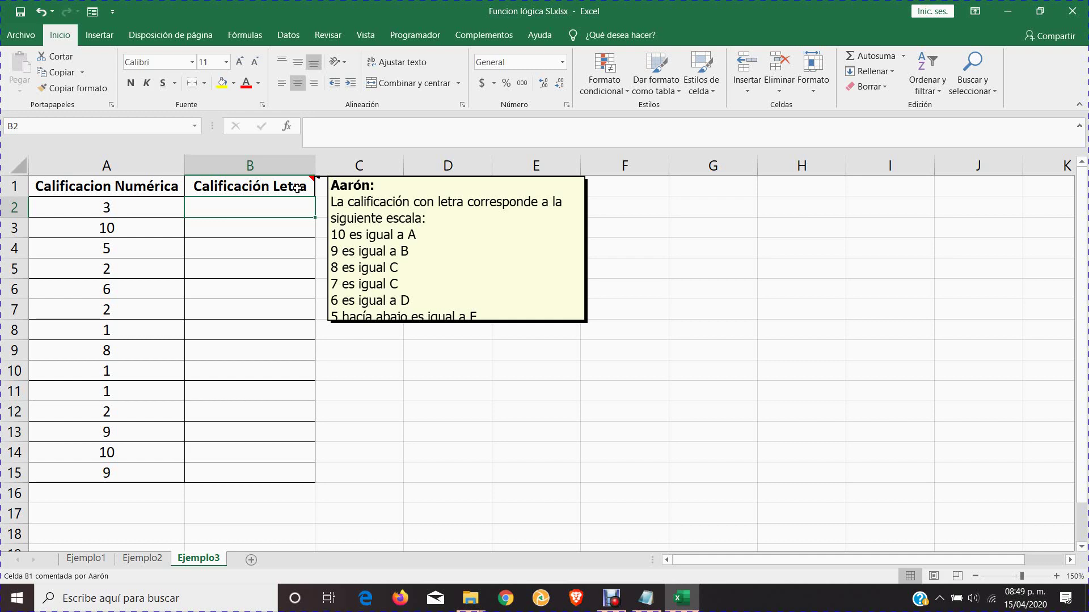
pyautogui.click(646, 599)
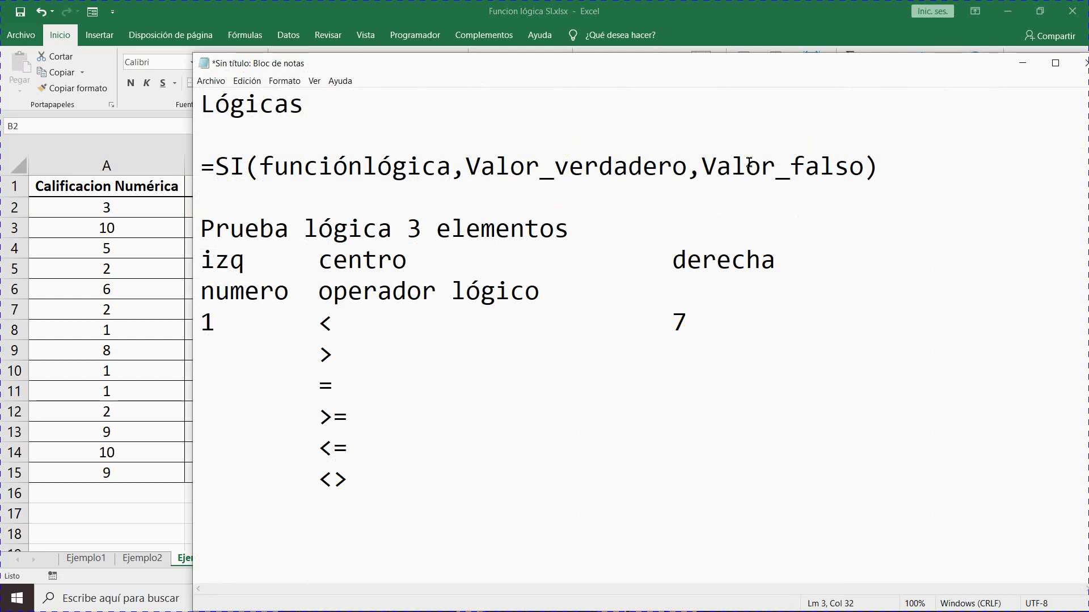
pyautogui.click(1019, 65)
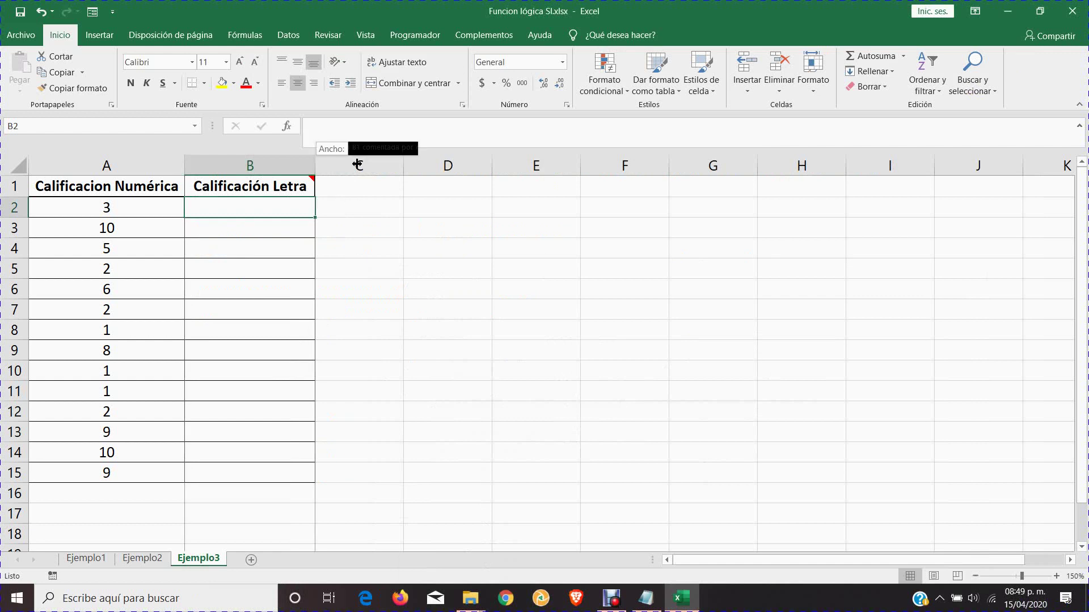
# - Widen the Calificación Letra column and raise cell B2's font size to 18
pyautogui.moveTo(481, 169); pyautogui.dragTo(479, 168)
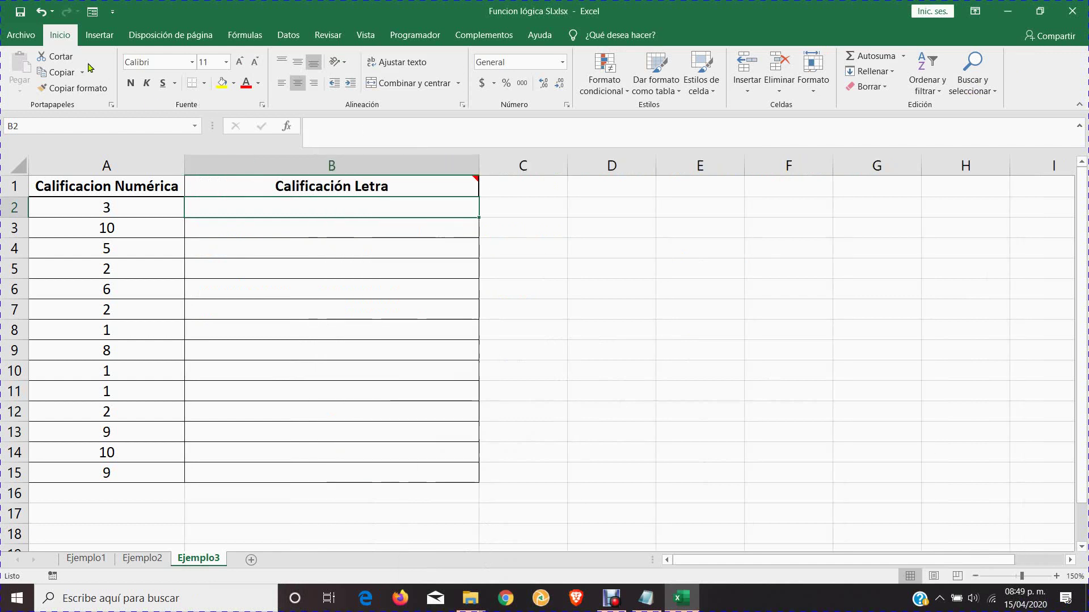
pyautogui.click(244, 64)
pyautogui.click(244, 65)
pyautogui.click(243, 64)
pyautogui.click(244, 64)
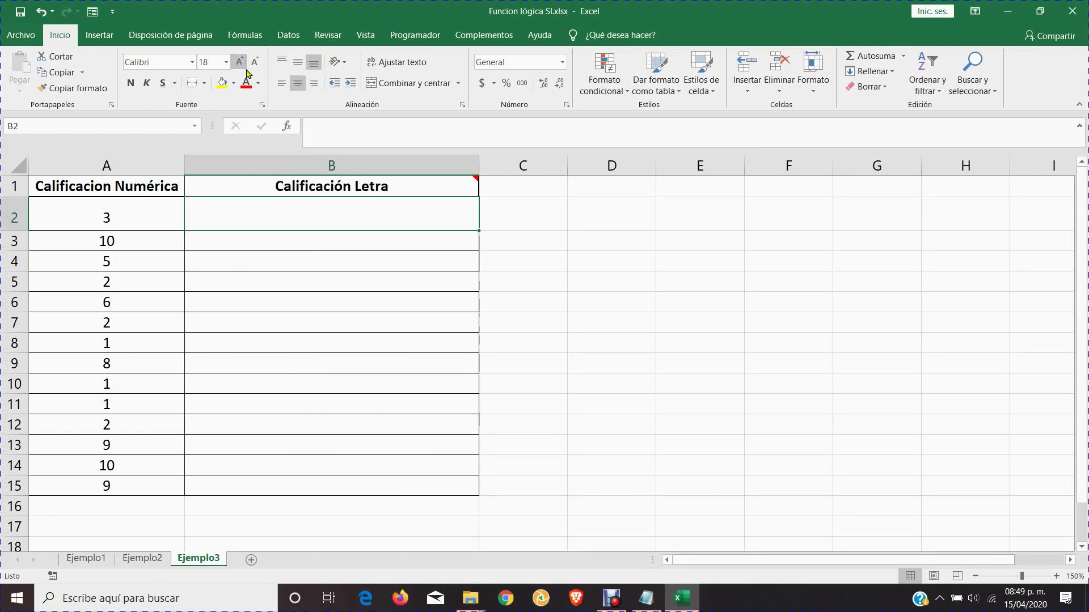
# - Begin an SI formula in B2 with the logical test A2=10 and "A" as its true value
pyautogui.doubleClick(287, 216)
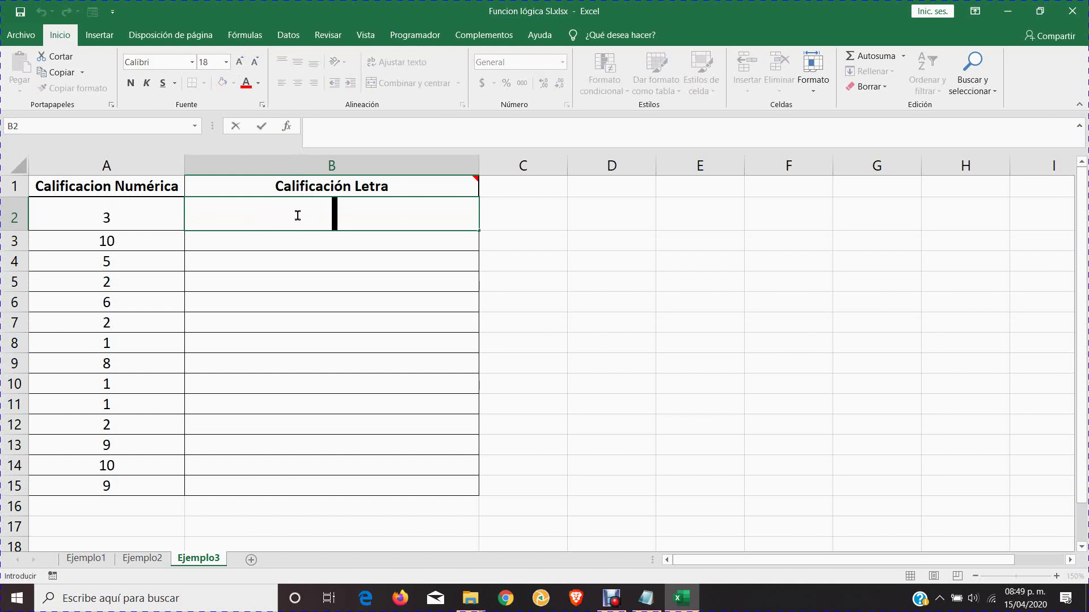
pyautogui.write('=SI')
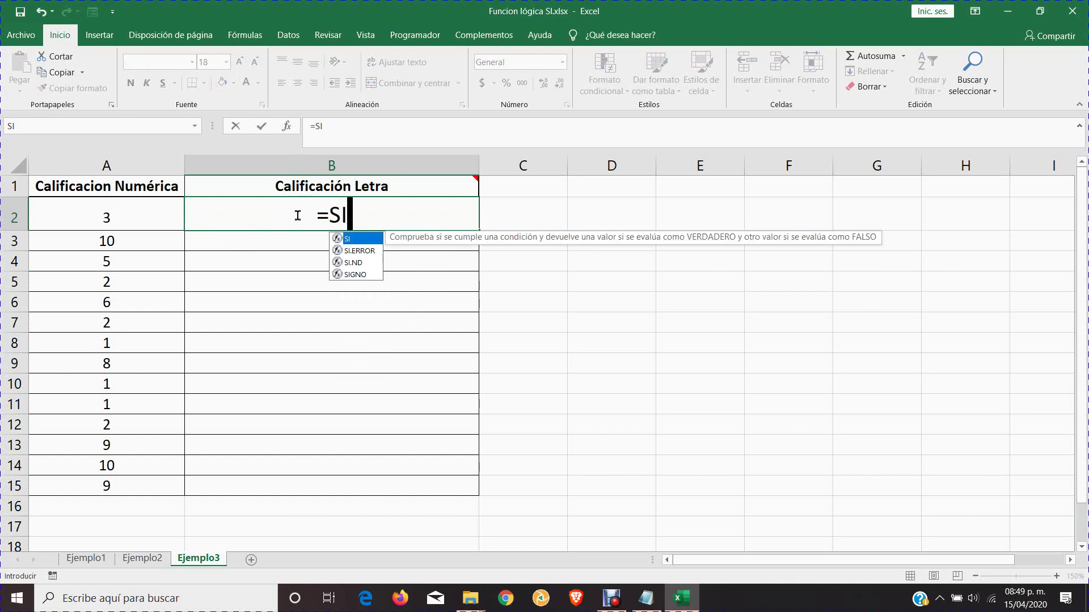
pyautogui.write('()')
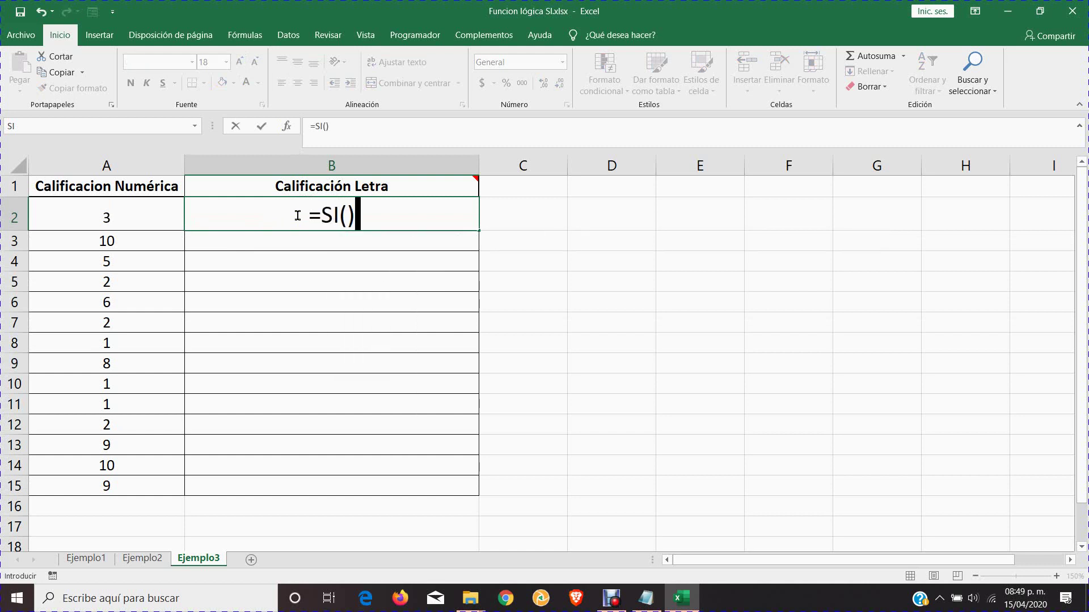
pyautogui.click(348, 215)
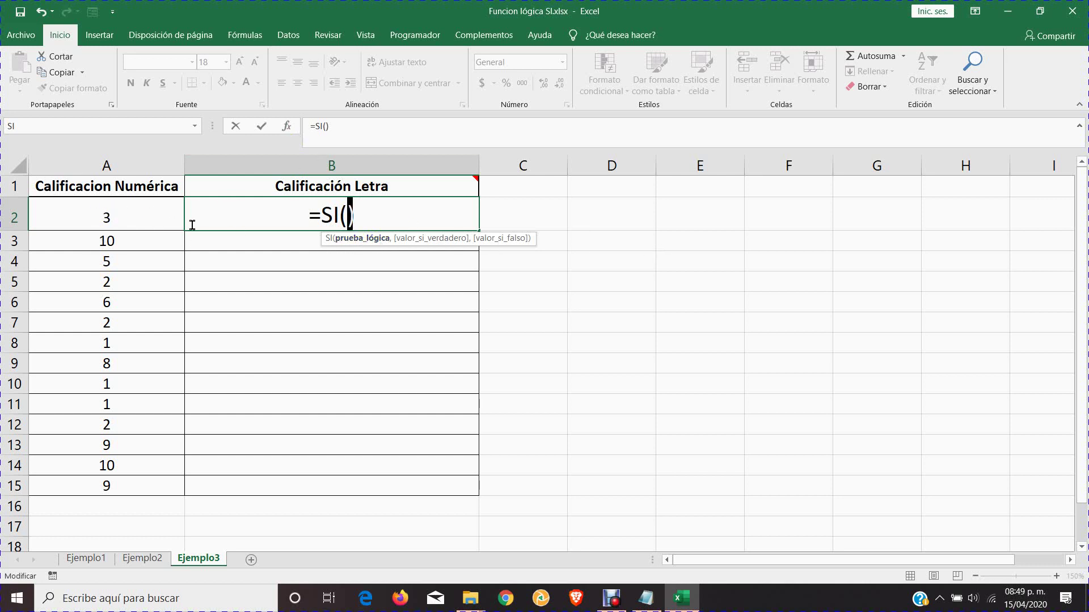
pyautogui.click(122, 228)
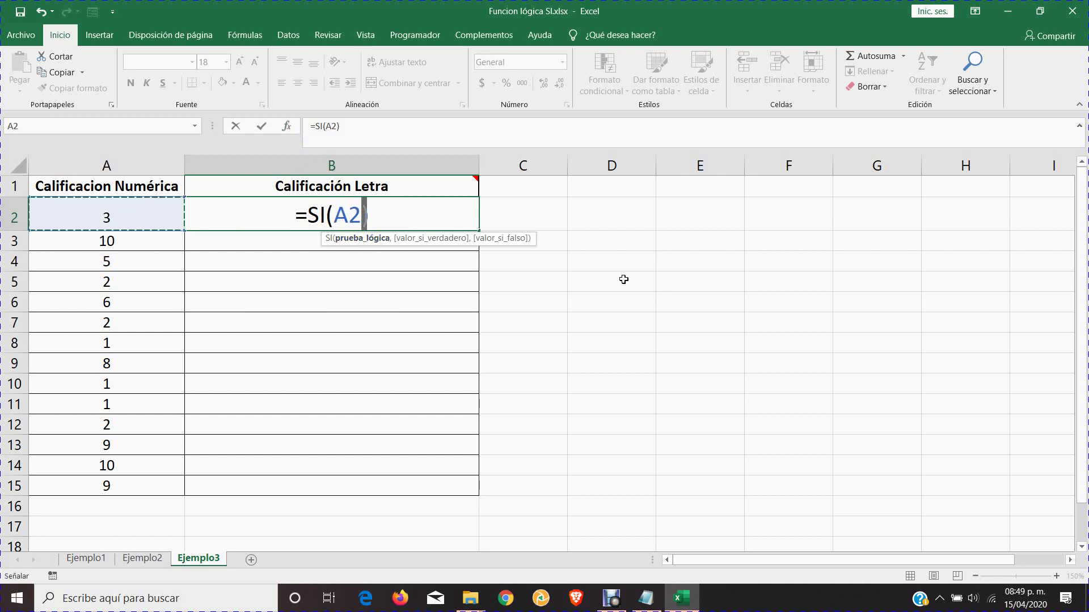
pyautogui.write('=10')
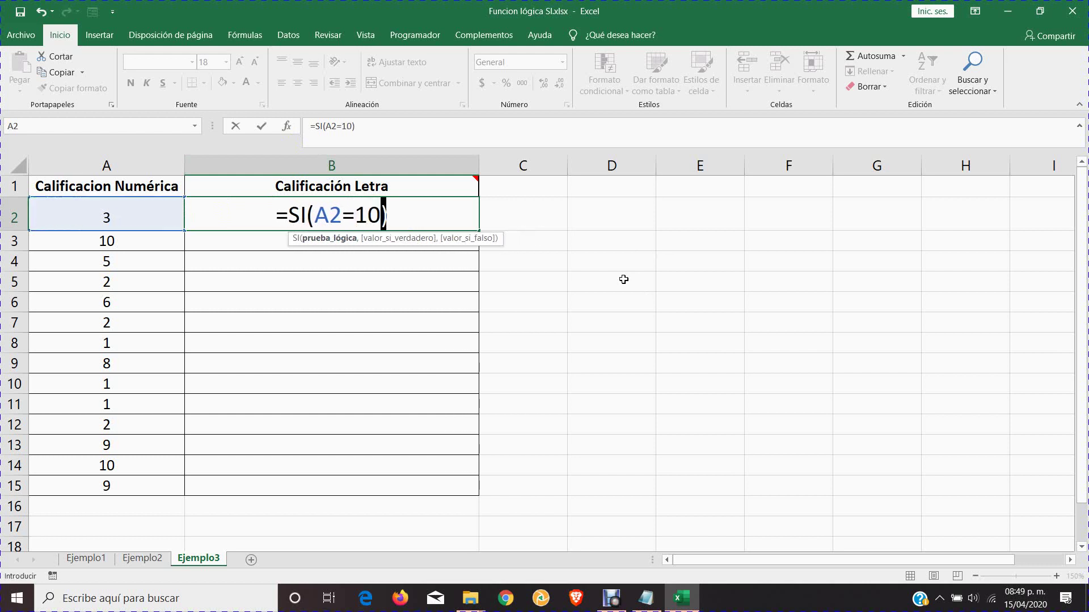
pyautogui.write(',')
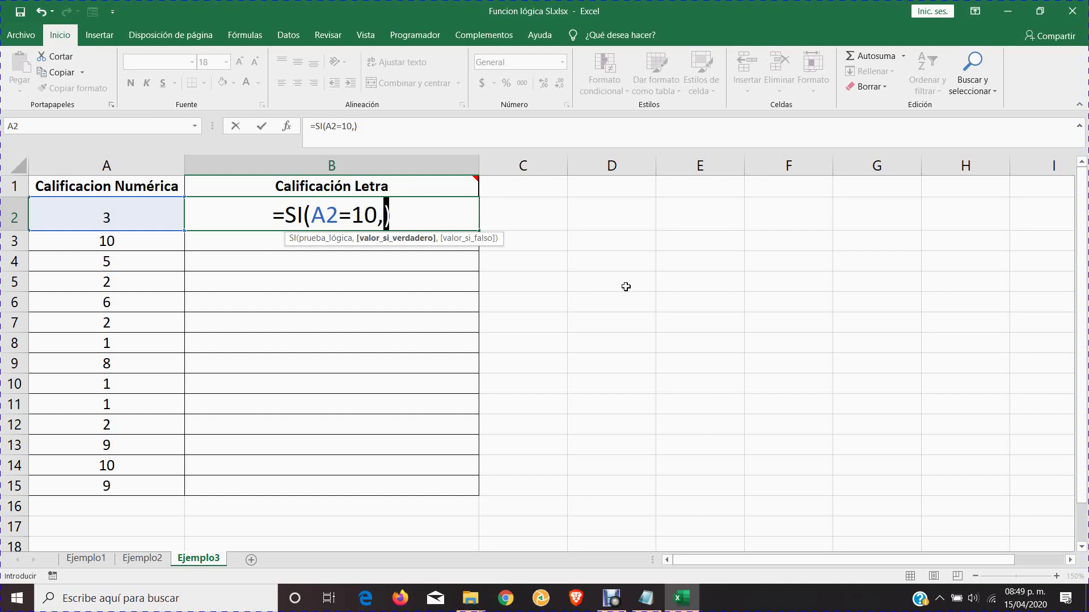
pyautogui.write('""')
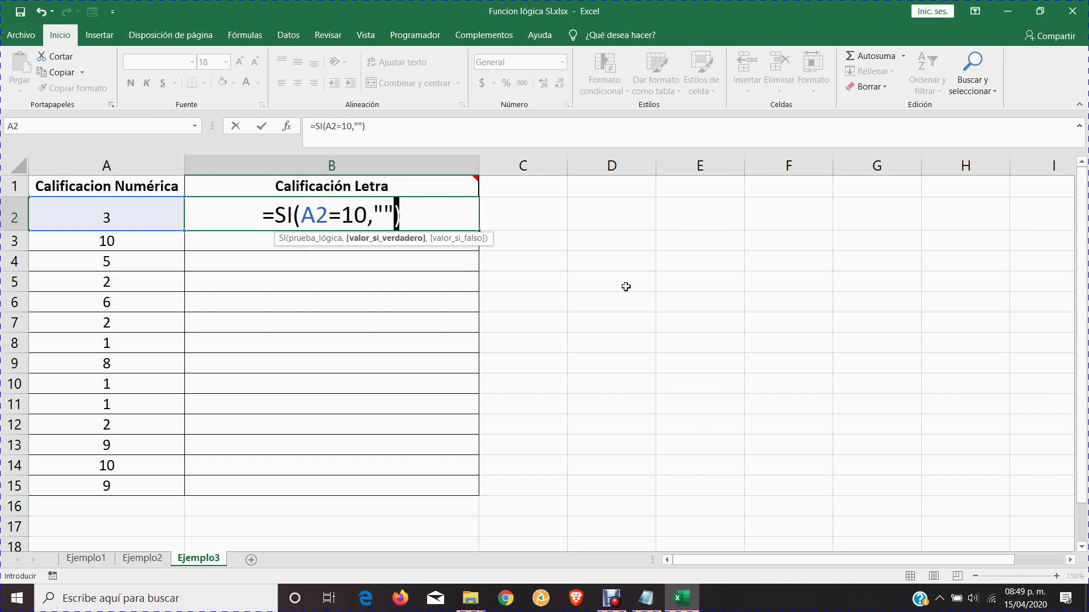
pyautogui.click(382, 218)
pyautogui.write('A')
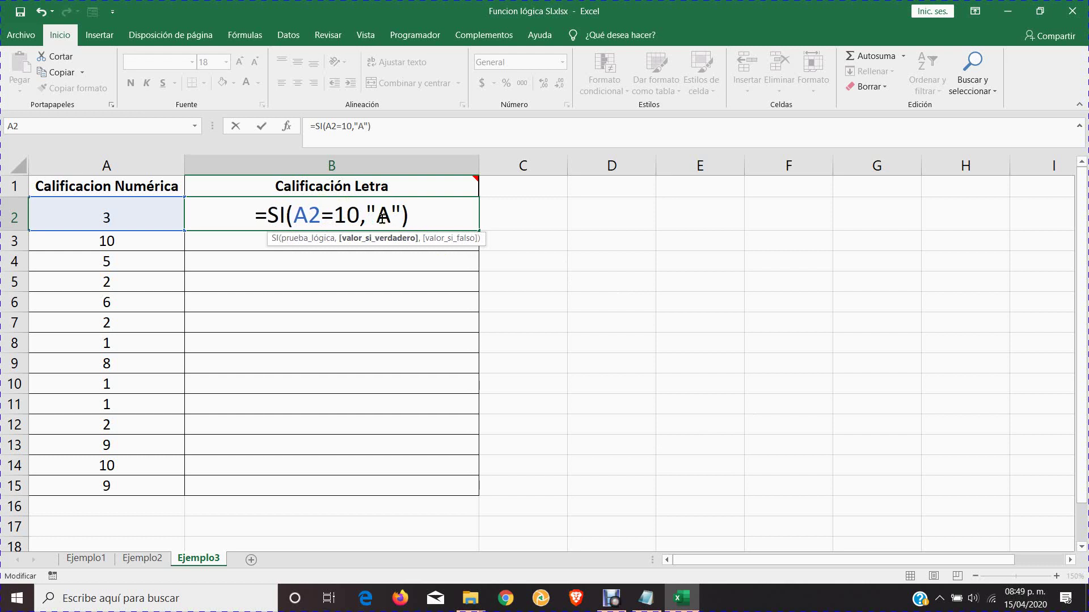
# - Nest a second SI as the false value in B2's formula, testing A2=9 and returning "B" when true
pyautogui.click(427, 217)
pyautogui.click(403, 222)
pyautogui.write(',')
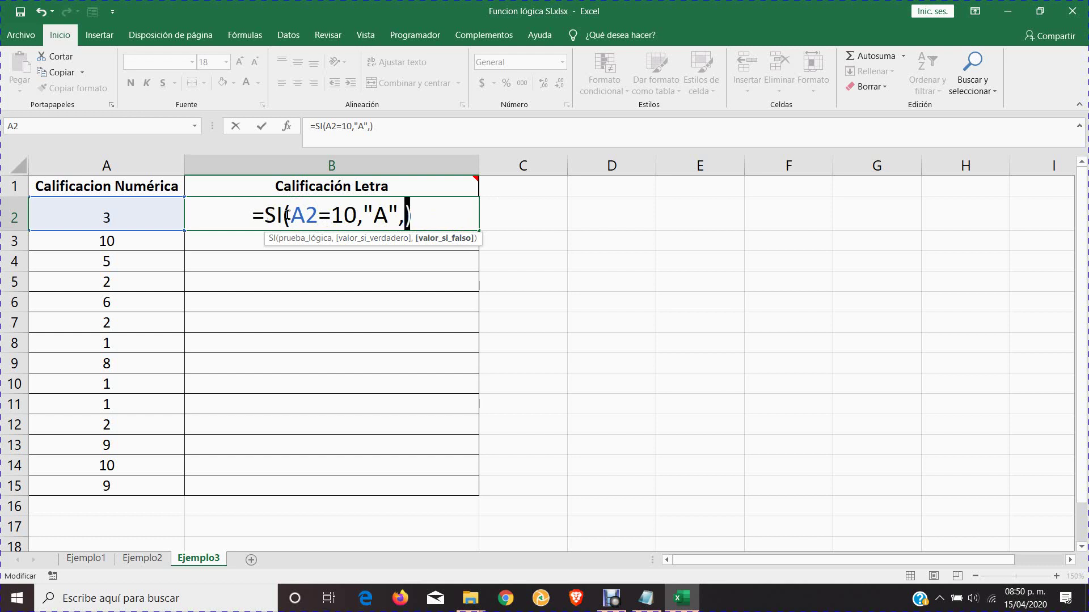
pyautogui.write('SI')
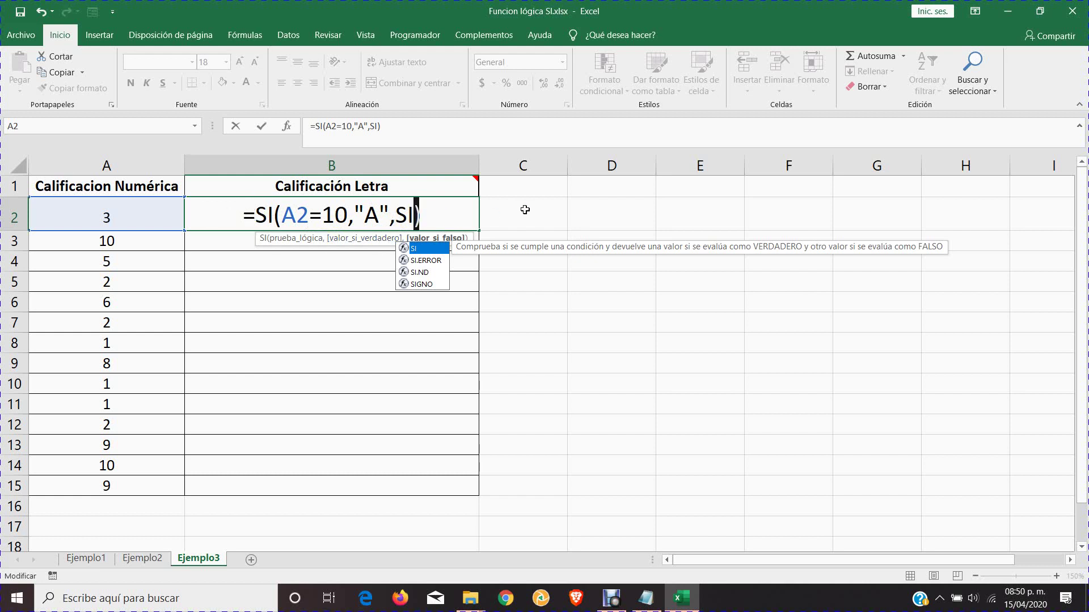
pyautogui.write('()')
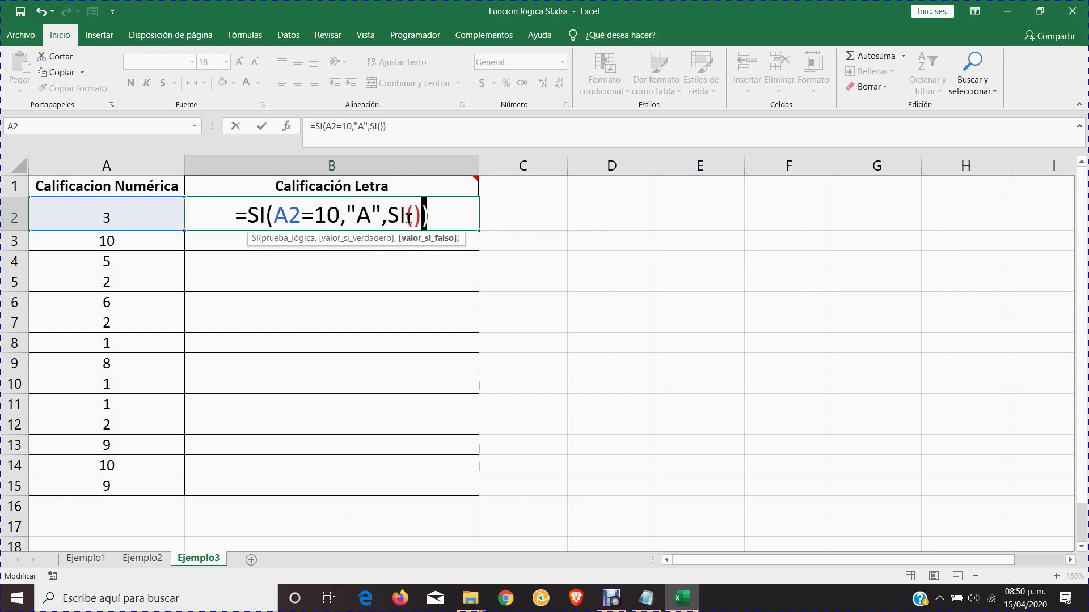
pyautogui.press('Left')
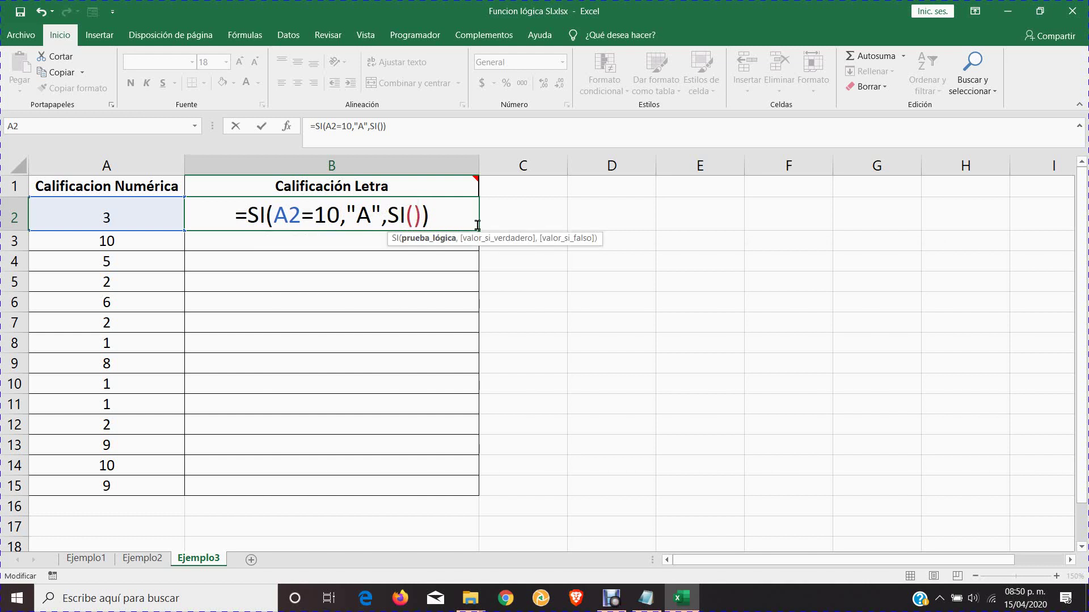
pyautogui.write('A2')
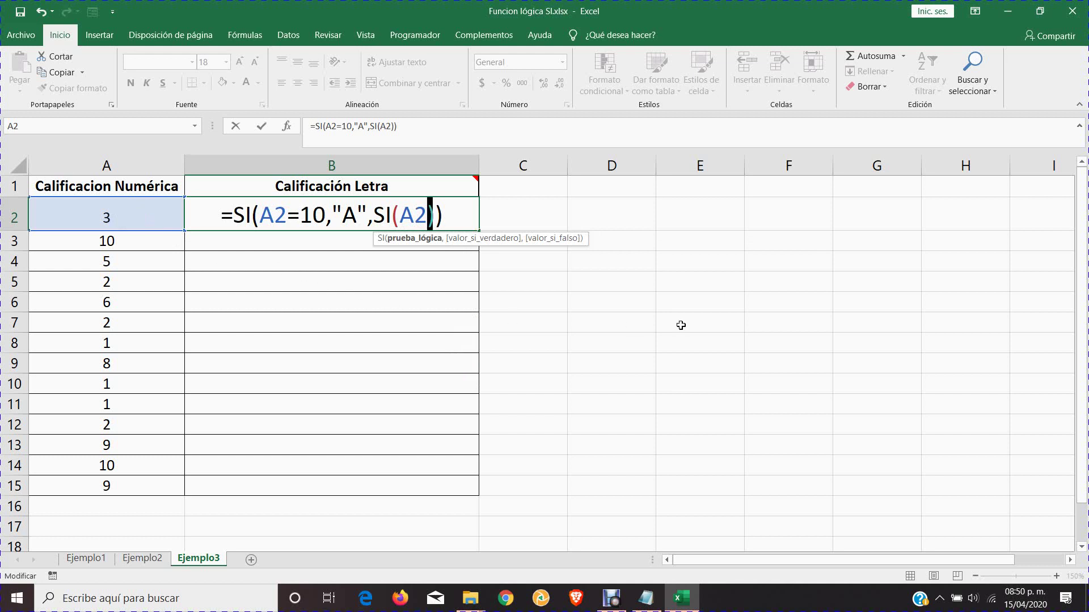
pyautogui.write('=')
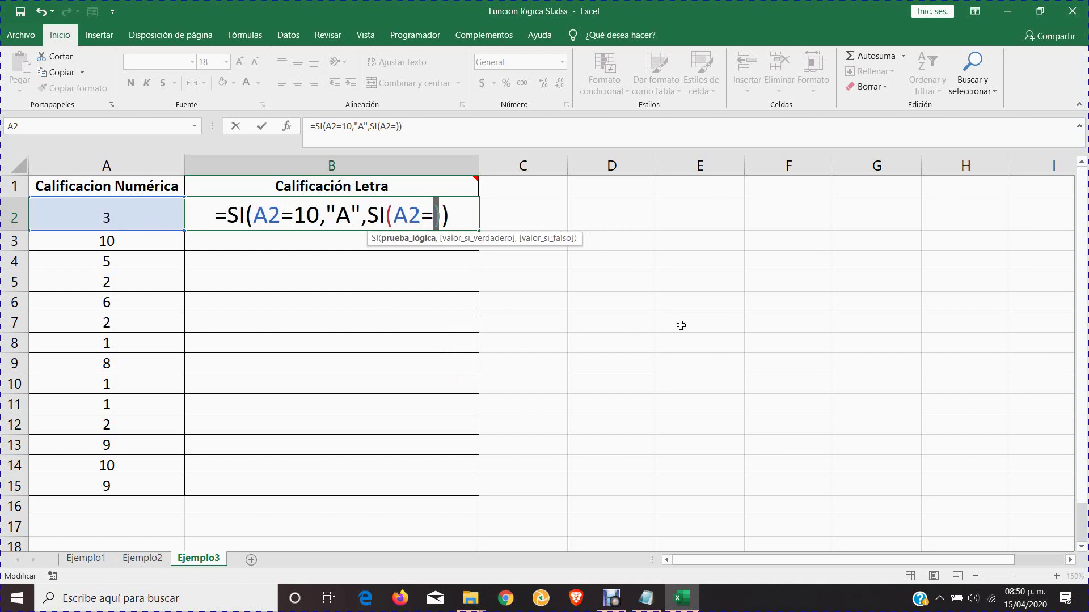
pyautogui.write('9,')
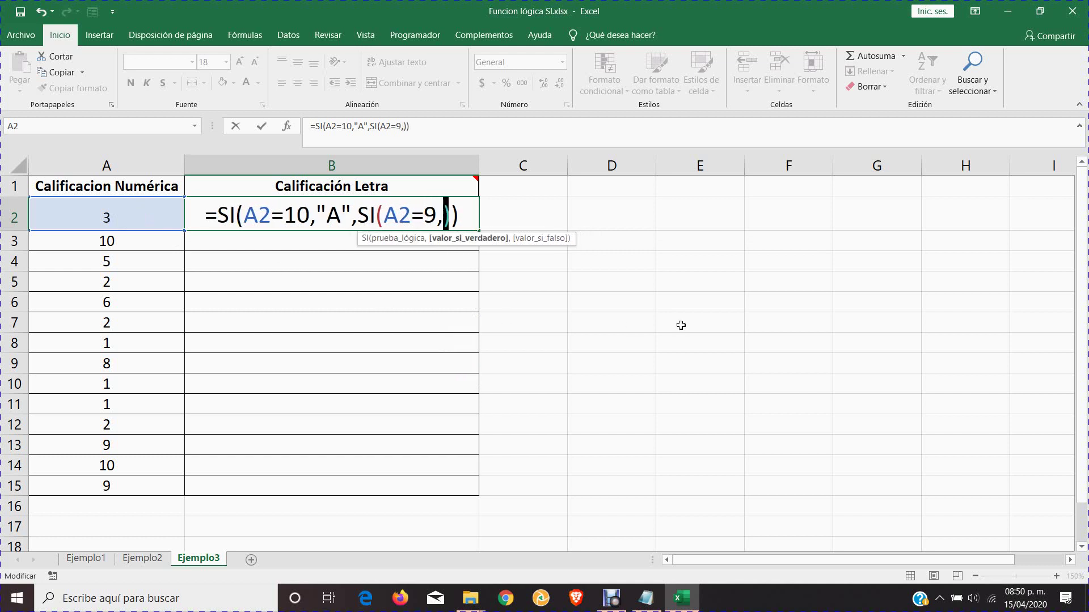
pyautogui.write('""')
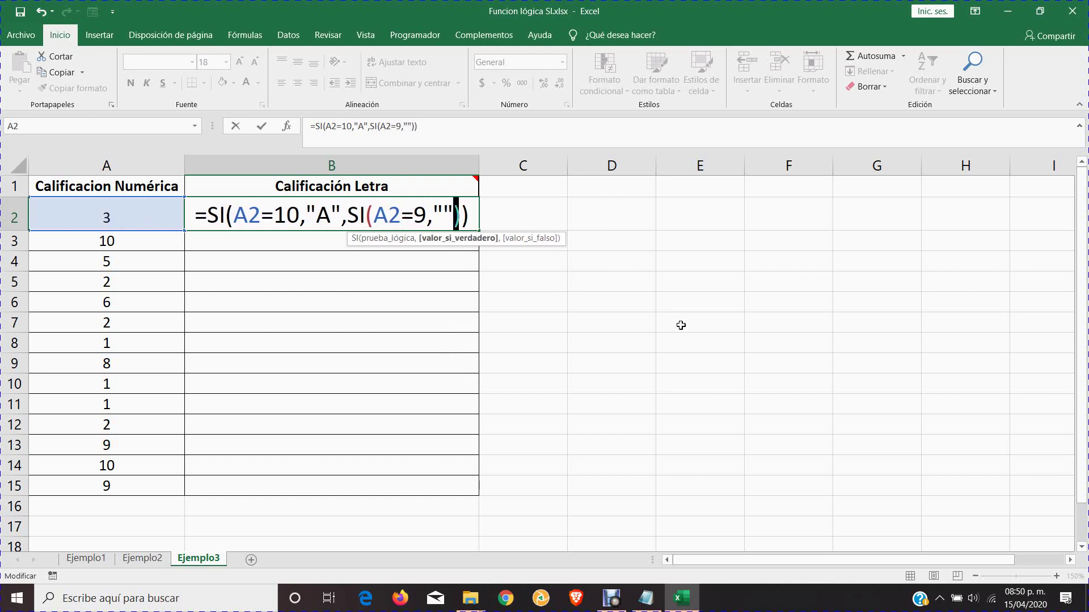
pyautogui.click(442, 208)
pyautogui.write('B"')
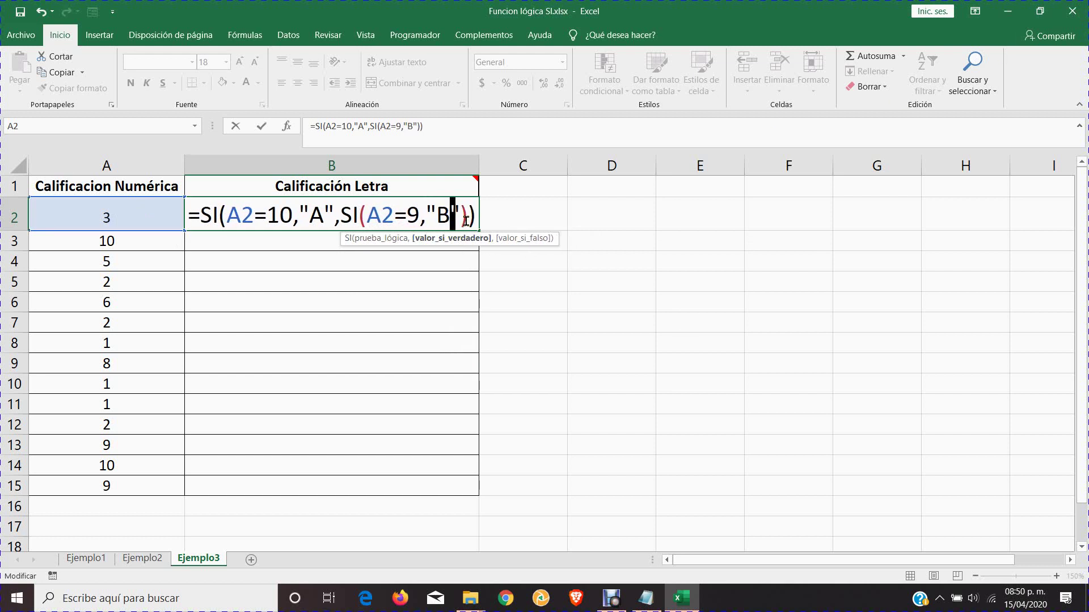
# - Nest a third SI as the second SI's false value, testing A2=8 and returning "C" when true
pyautogui.write(',')
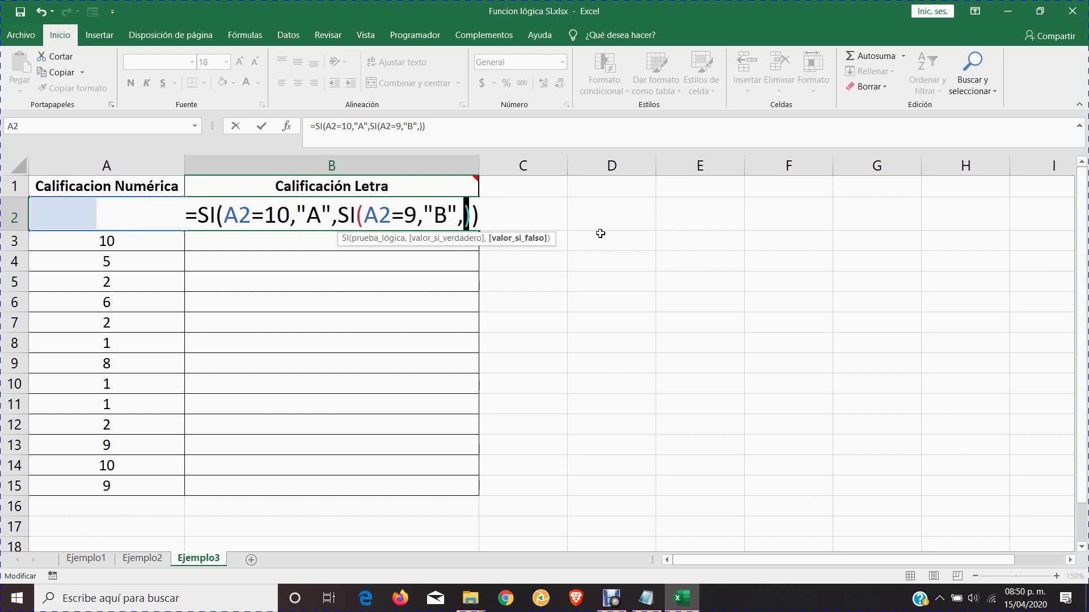
pyautogui.write('SI()')
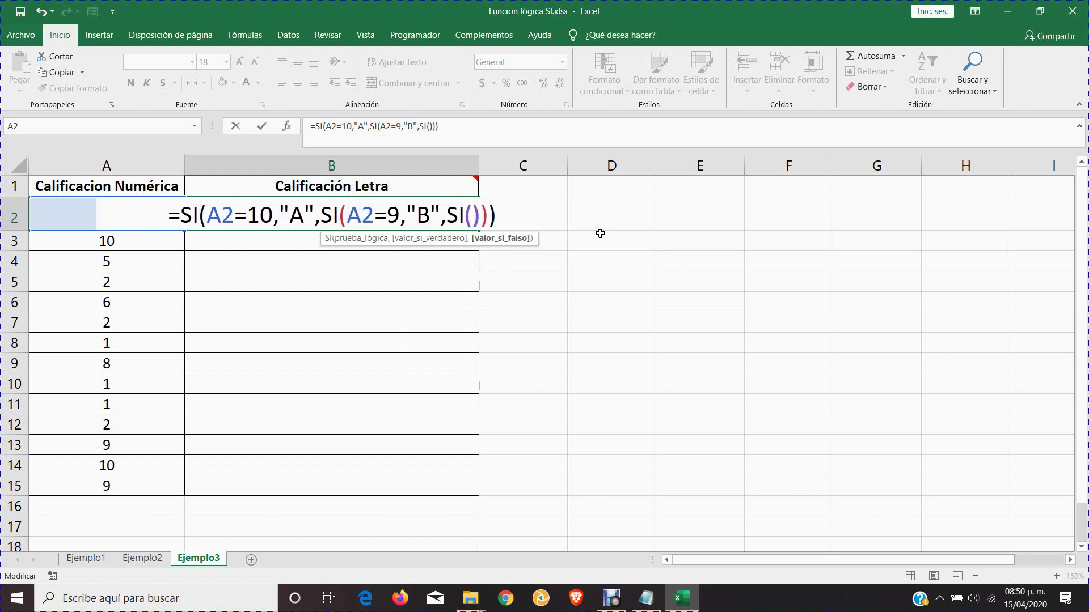
pyautogui.press('Left')
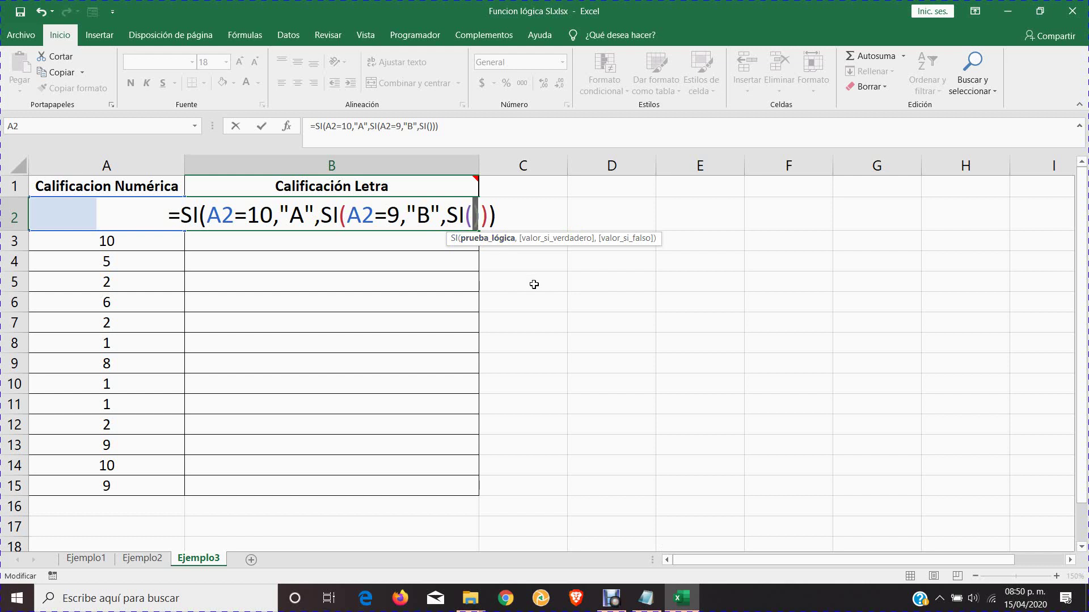
pyautogui.write('A2')
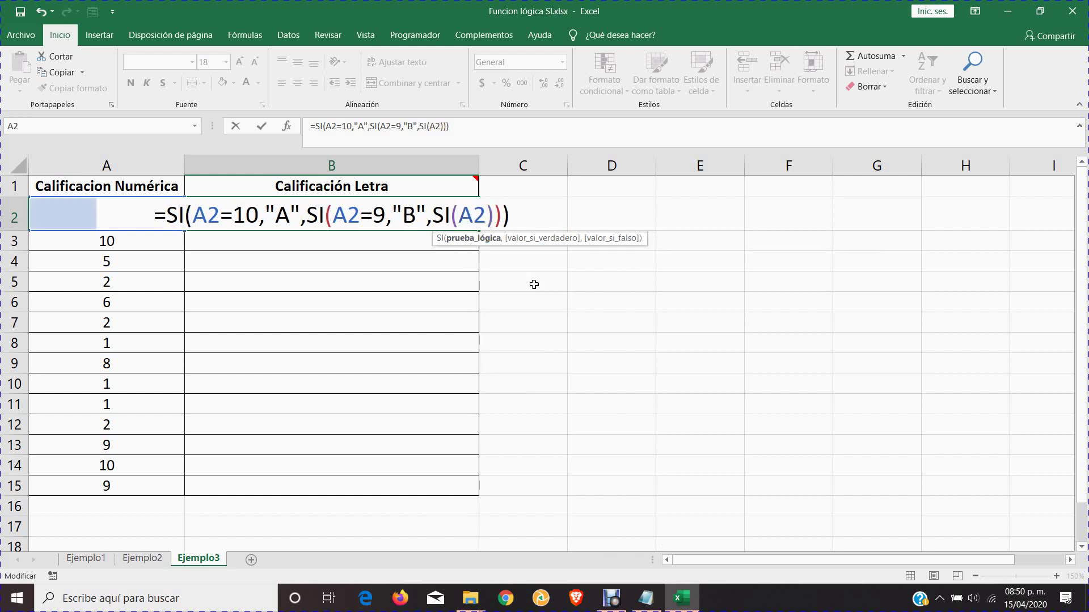
pyautogui.write('=8,')
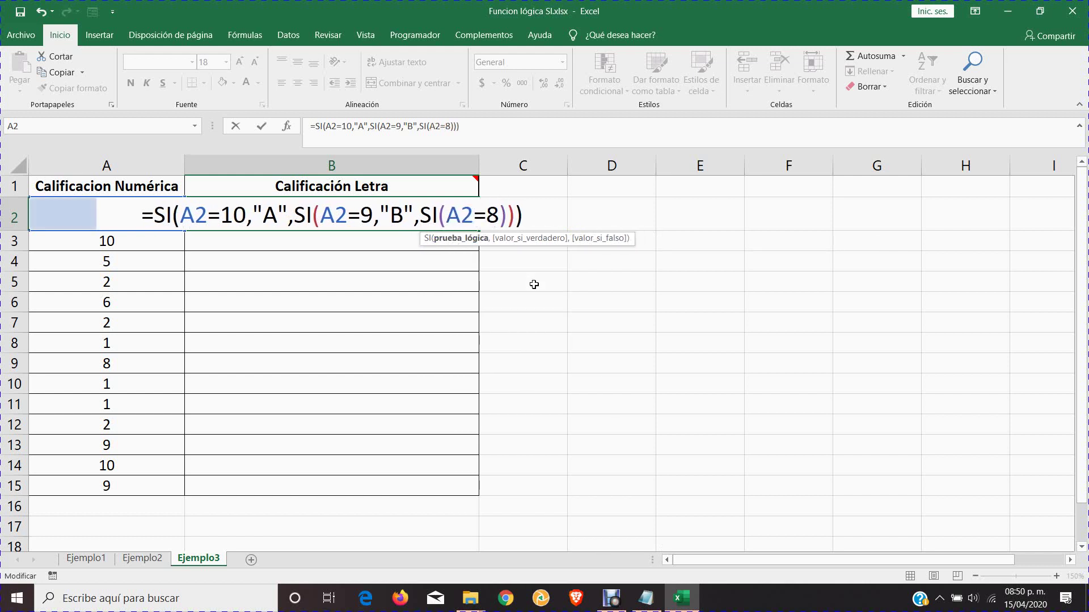
pyautogui.write('""')
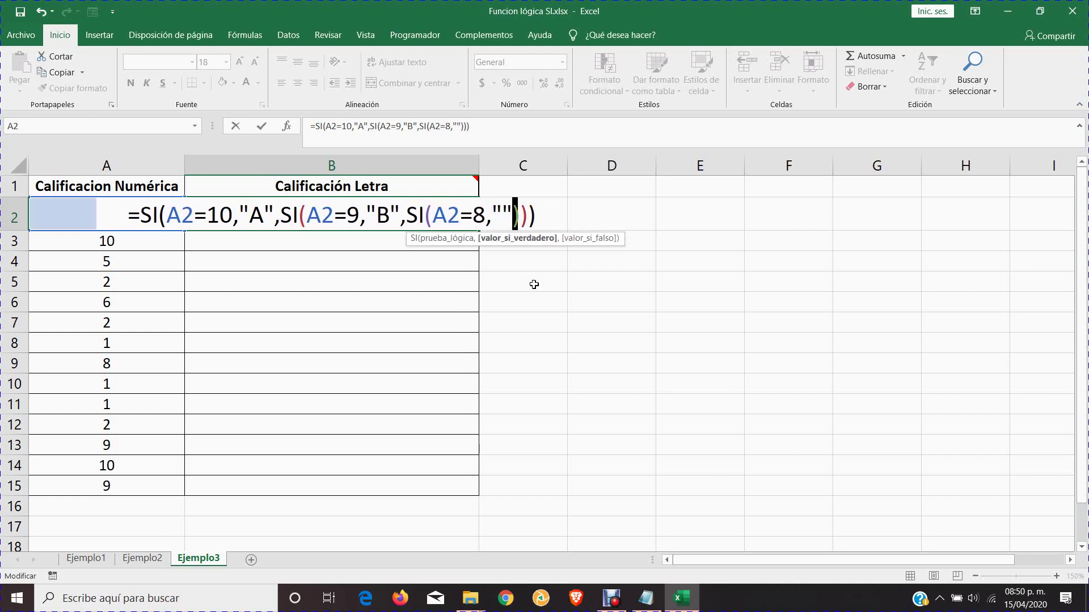
pyautogui.click(501, 215)
pyautogui.write('C')
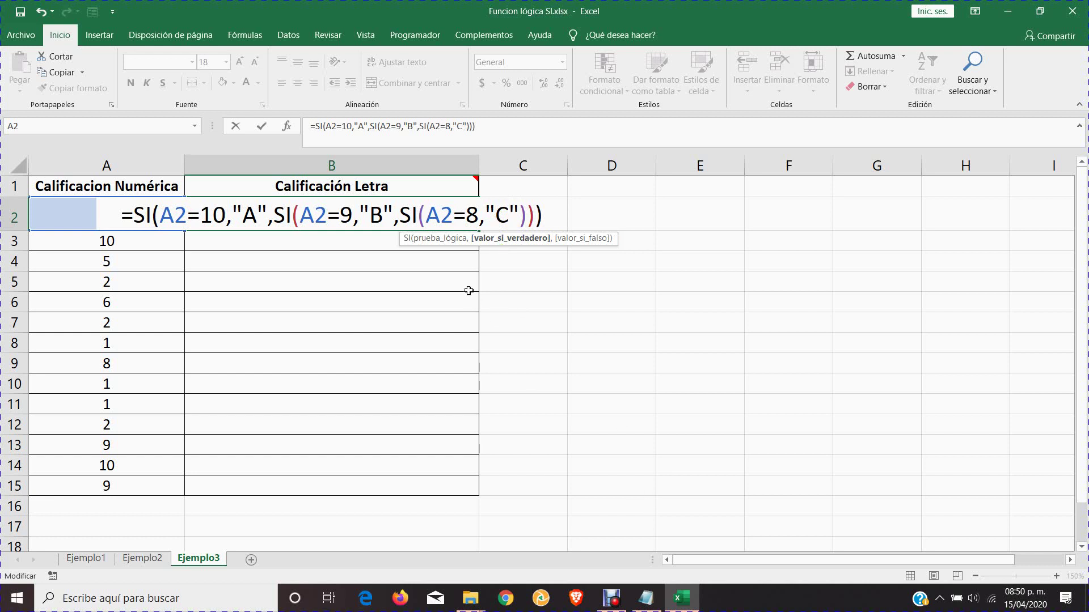
# - Nest a fourth SI as the third SI's false value in B2's formula, testing A2=7 and returning "C" when true
pyautogui.moveTo(253, 189)
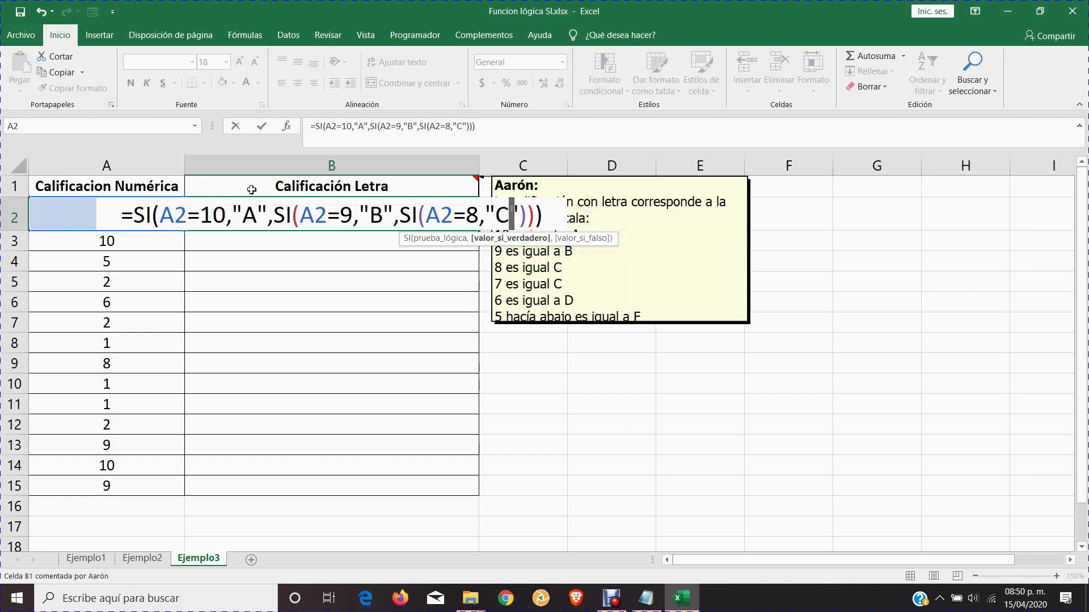
pyautogui.click(527, 215)
pyautogui.click(520, 216)
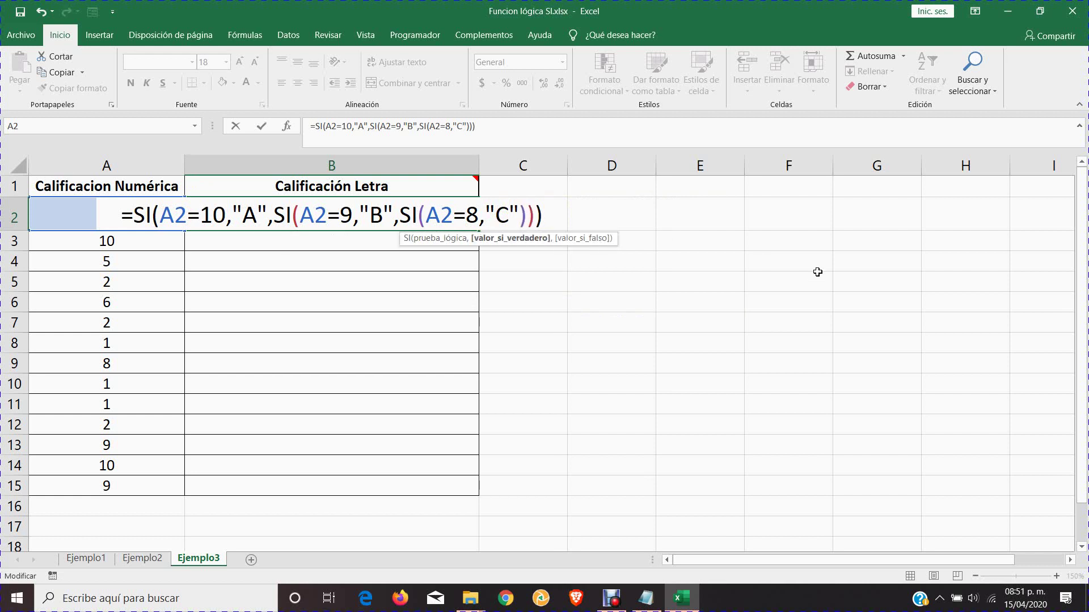
pyautogui.write(',')
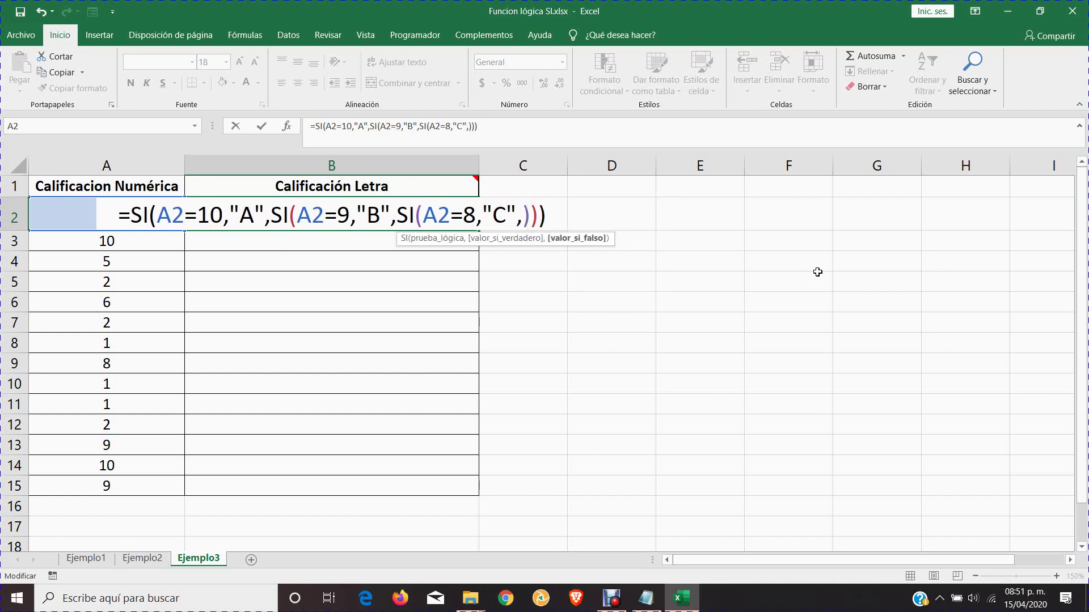
pyautogui.write('SI()')
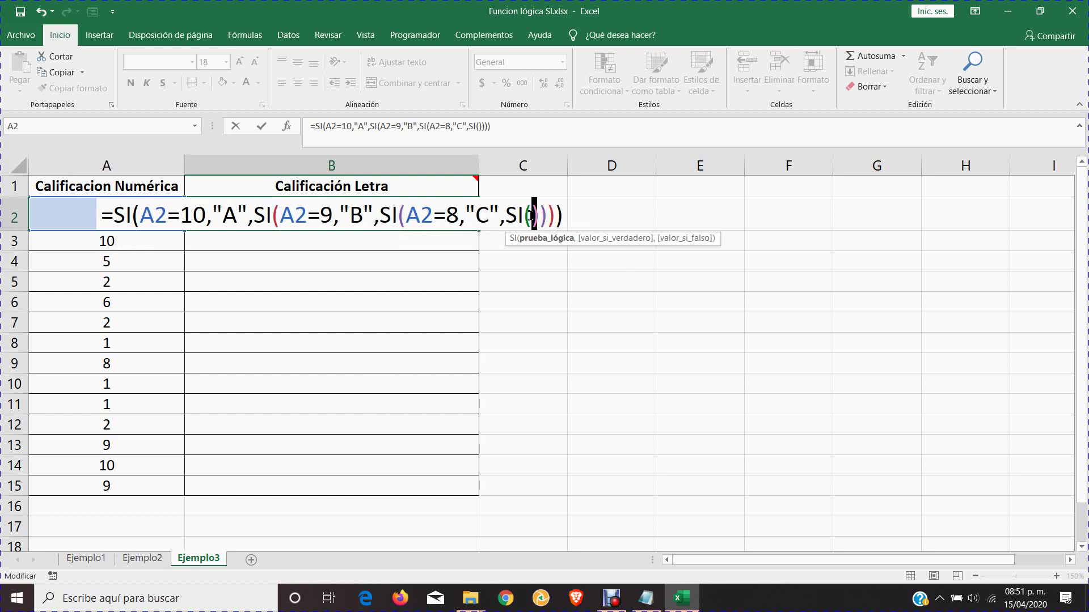
pyautogui.write('A2')
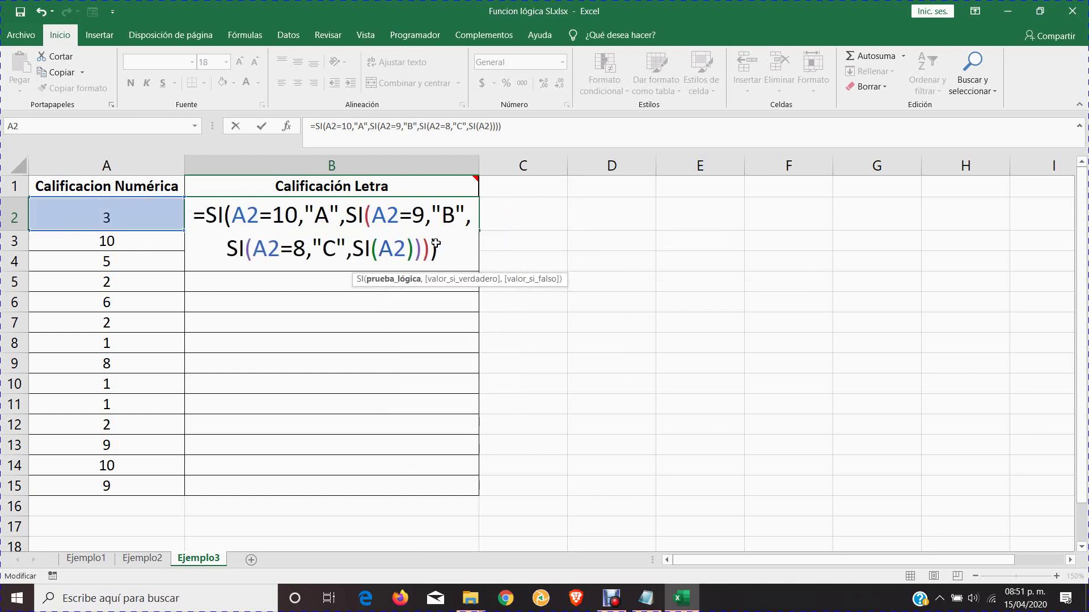
pyautogui.write('=')
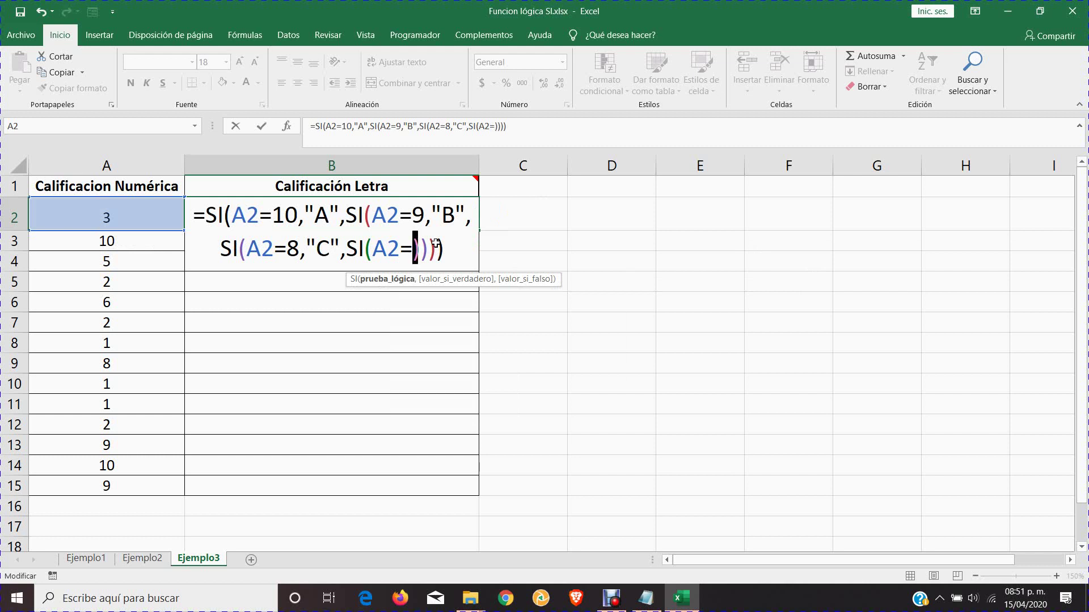
pyautogui.write('7,')
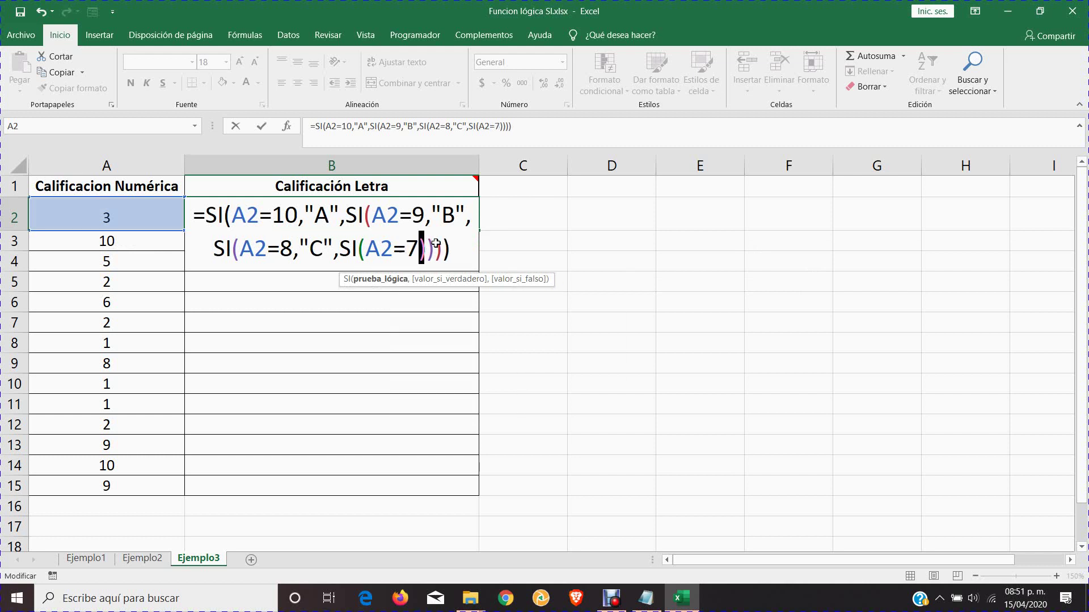
pyautogui.write('""')
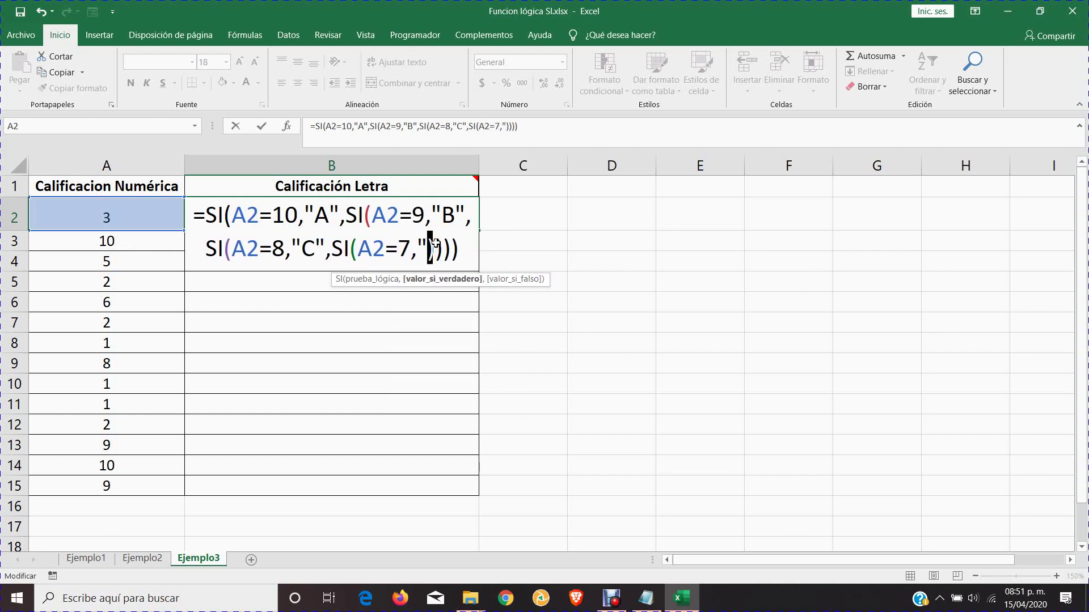
pyautogui.click(424, 245)
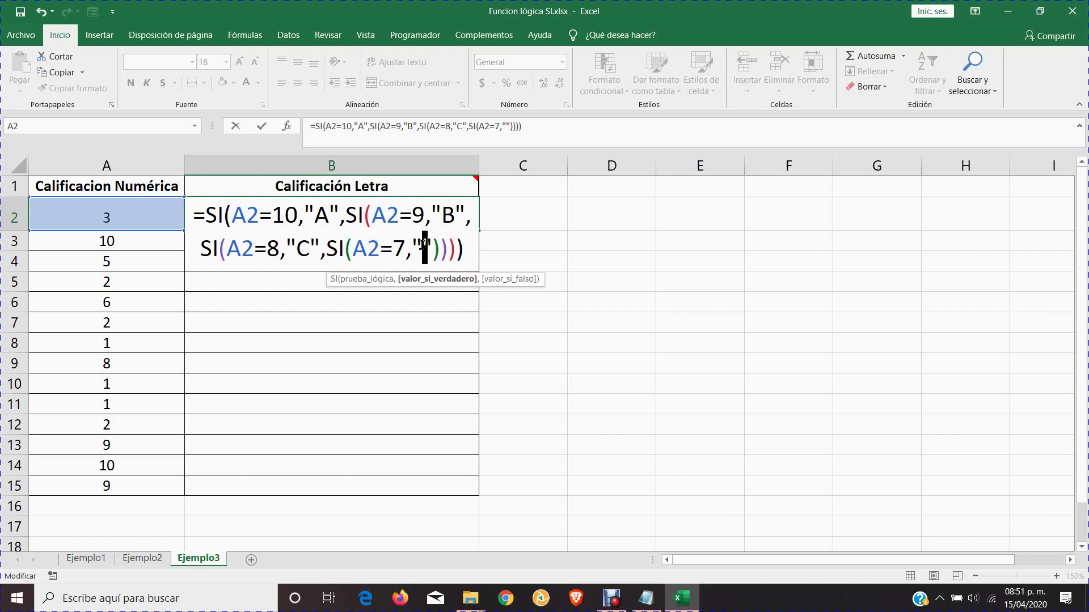
pyautogui.write('C"')
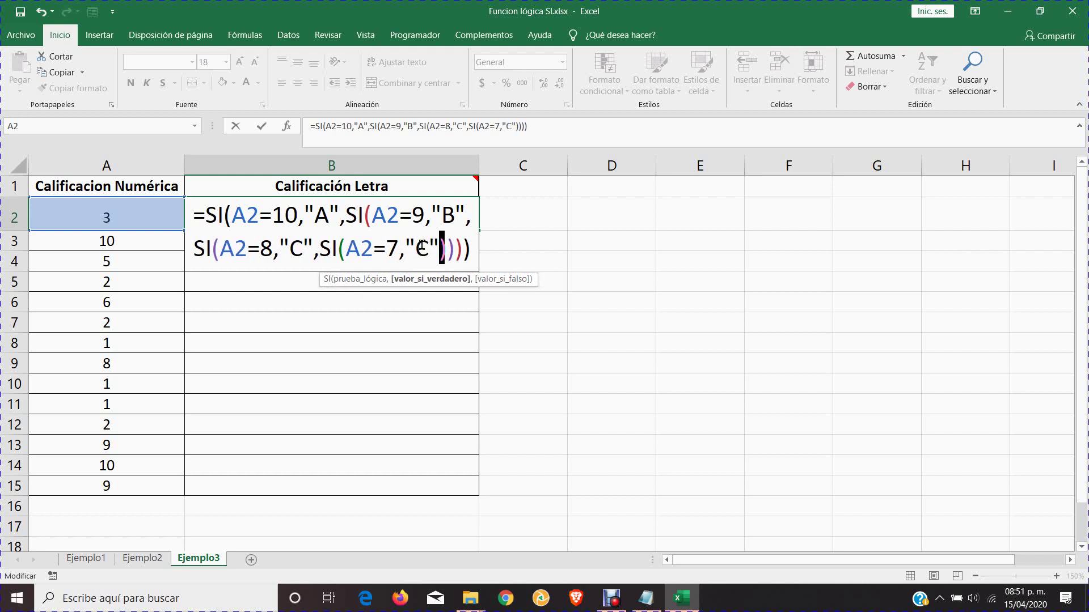
# - Nest a fifth SI as the fourth SI's false value, testing A2=6 and returning "D" when true
pyautogui.write(',')
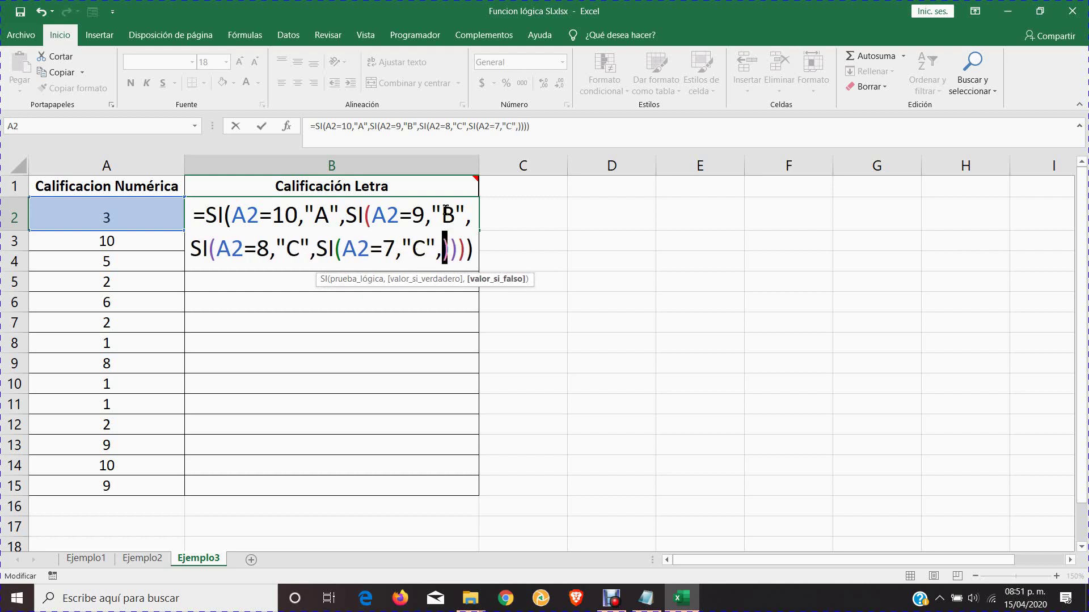
pyautogui.moveTo(443, 188)
pyautogui.write('SI()')
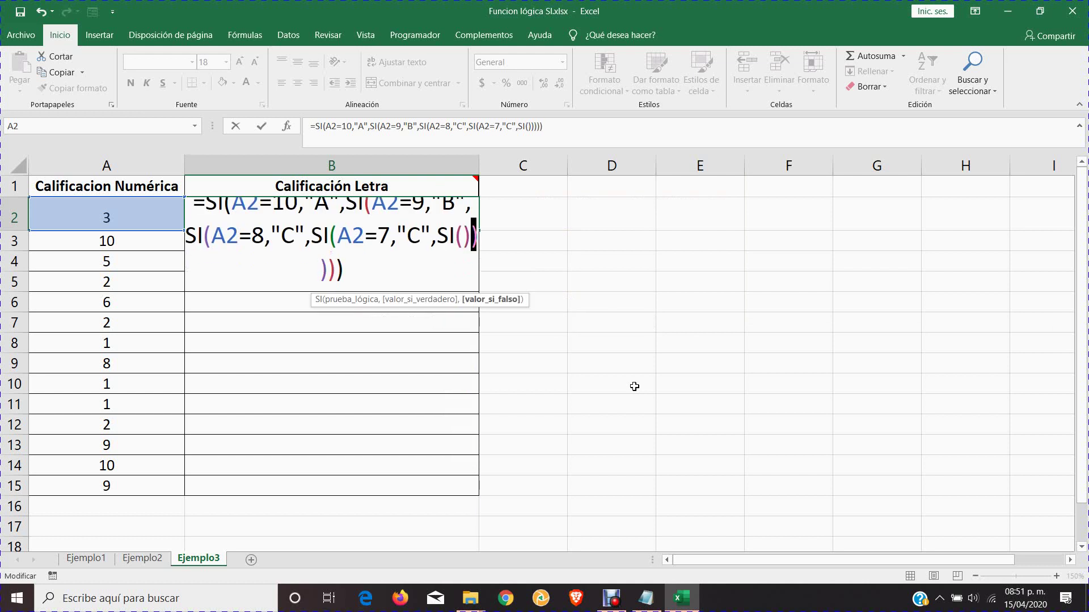
pyautogui.click(462, 238)
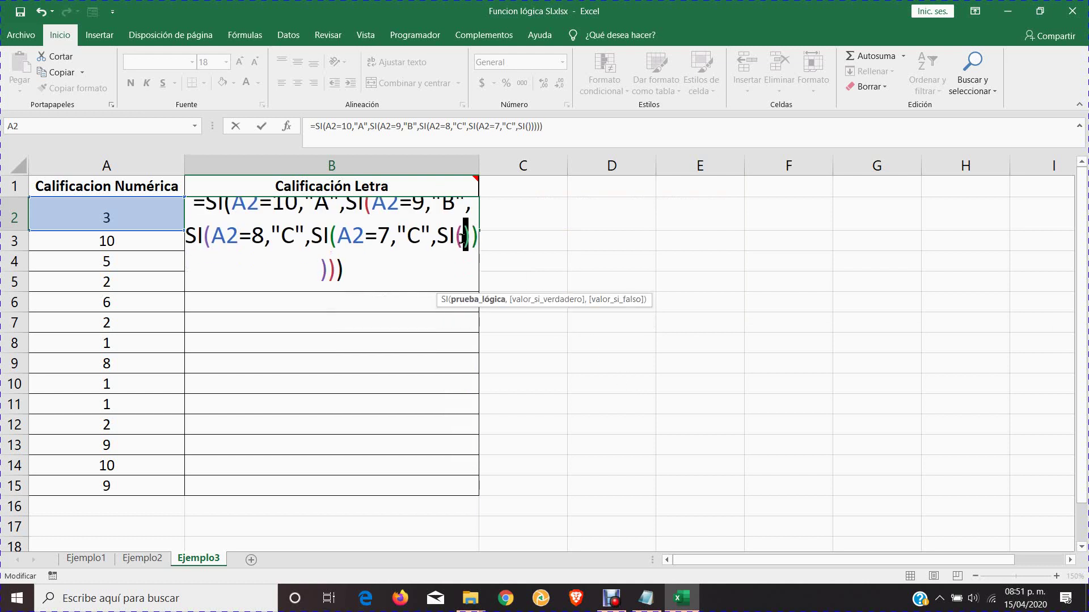
pyautogui.click(91, 214)
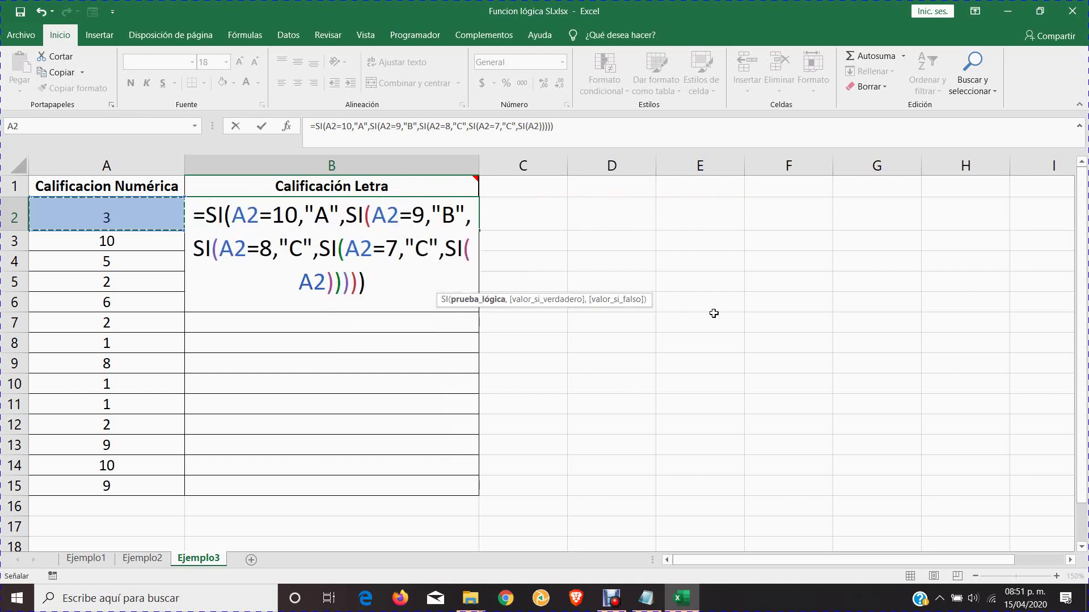
pyautogui.write('=')
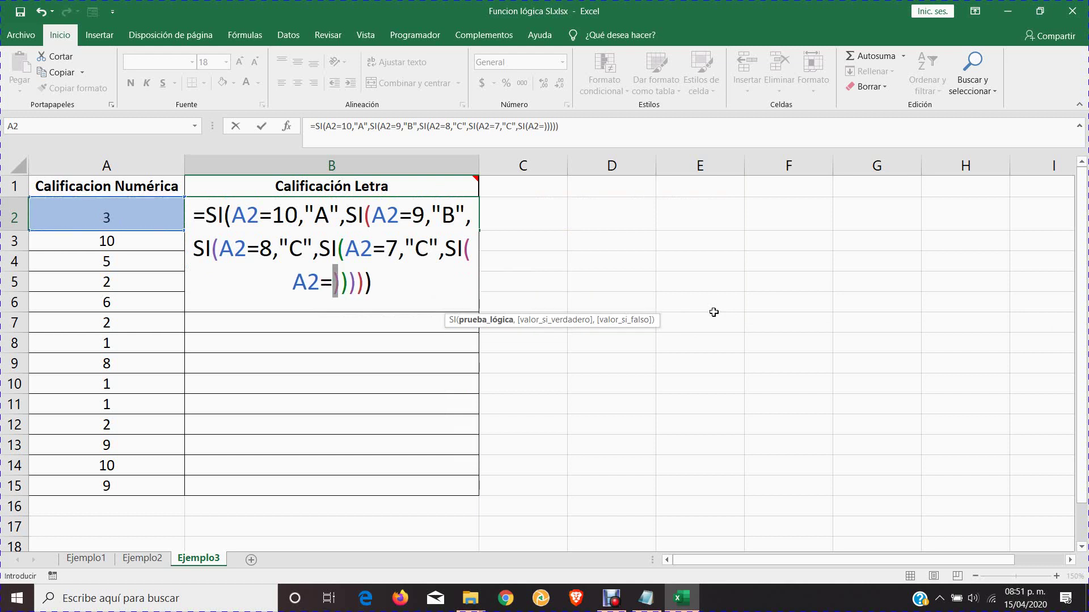
pyautogui.write('6,')
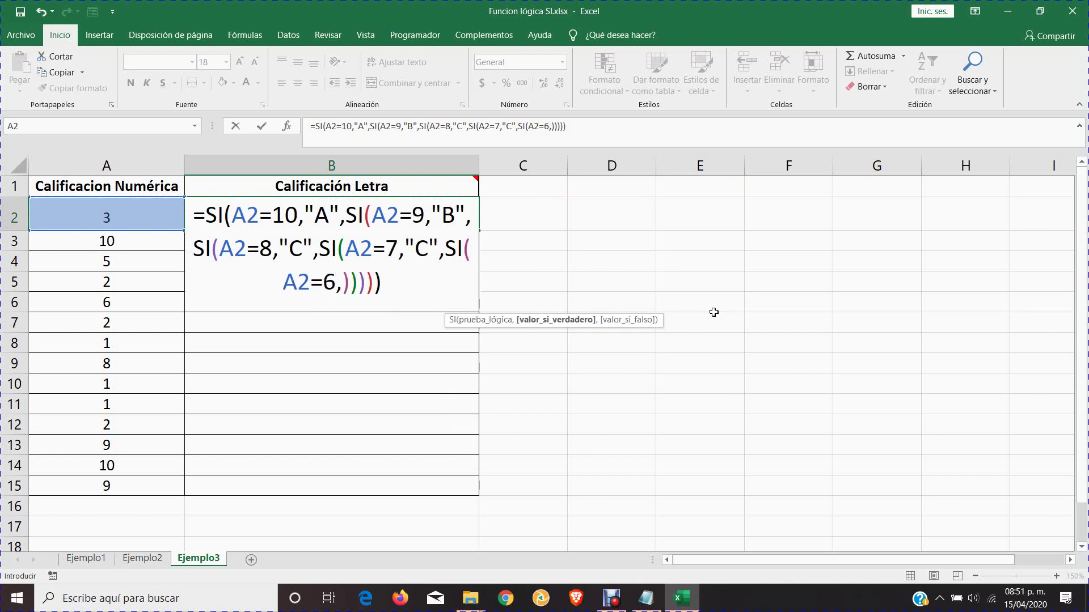
pyautogui.write('""')
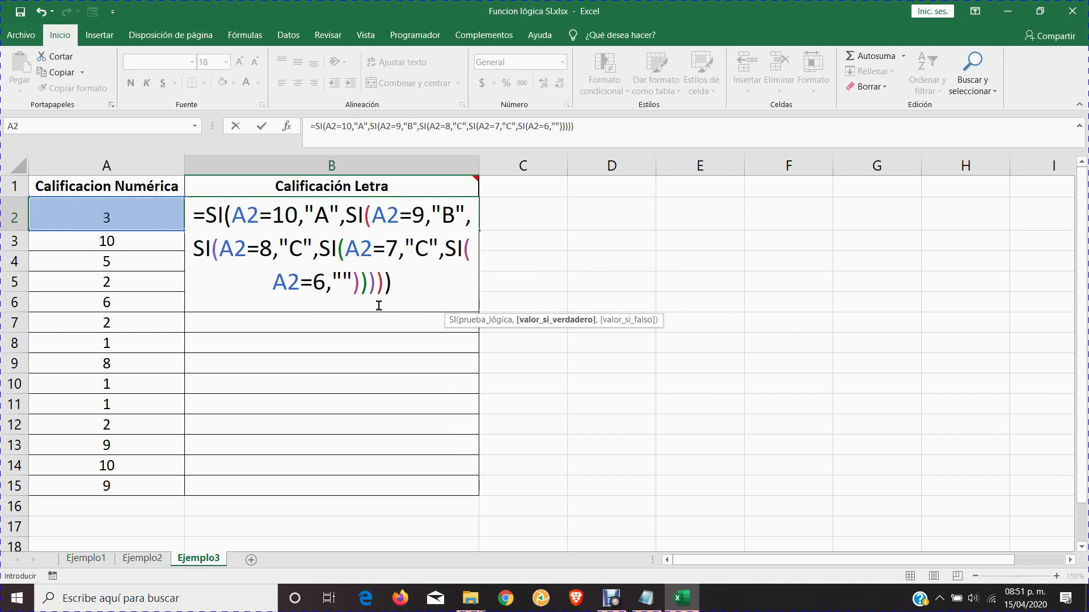
pyautogui.click(344, 287)
pyautogui.write('D')
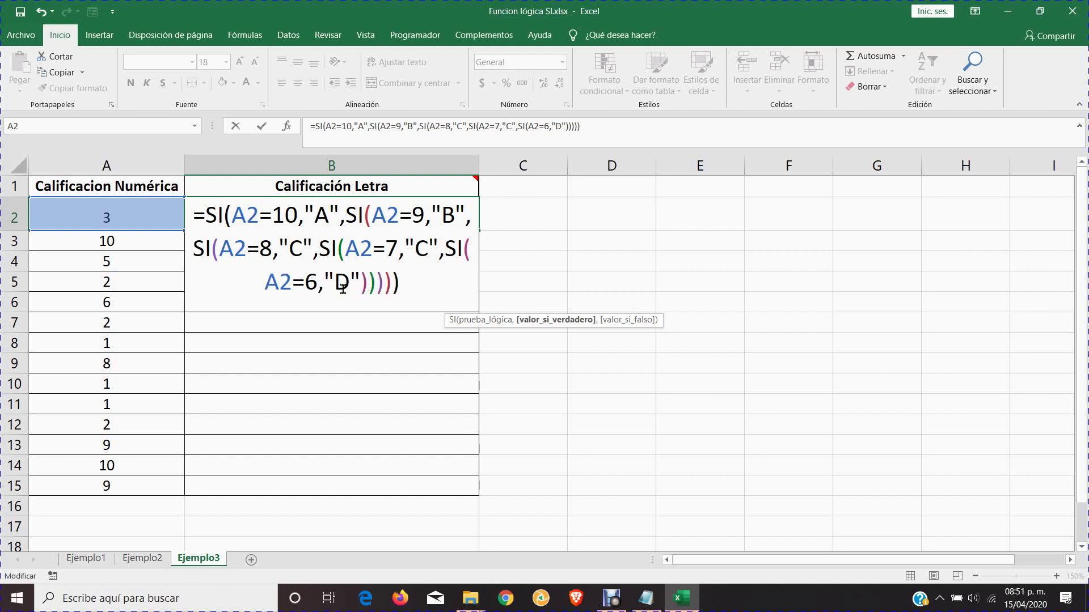
# - Complete B2's formula with "F" as the fifth SI's false value and fill it down through B15
pyautogui.press('Right')
pyautogui.write(',')
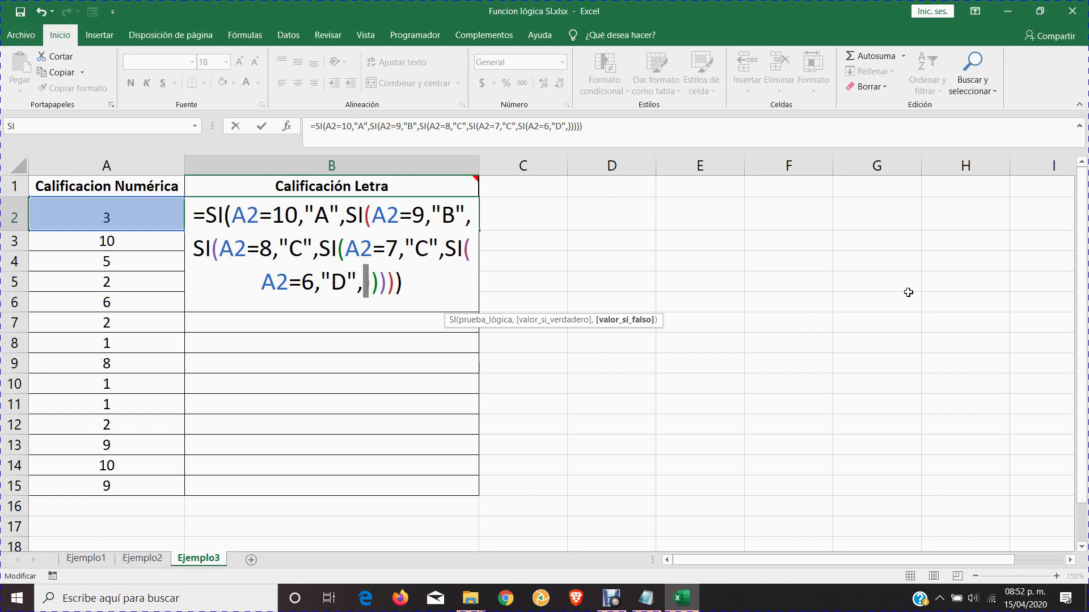
pyautogui.write('""')
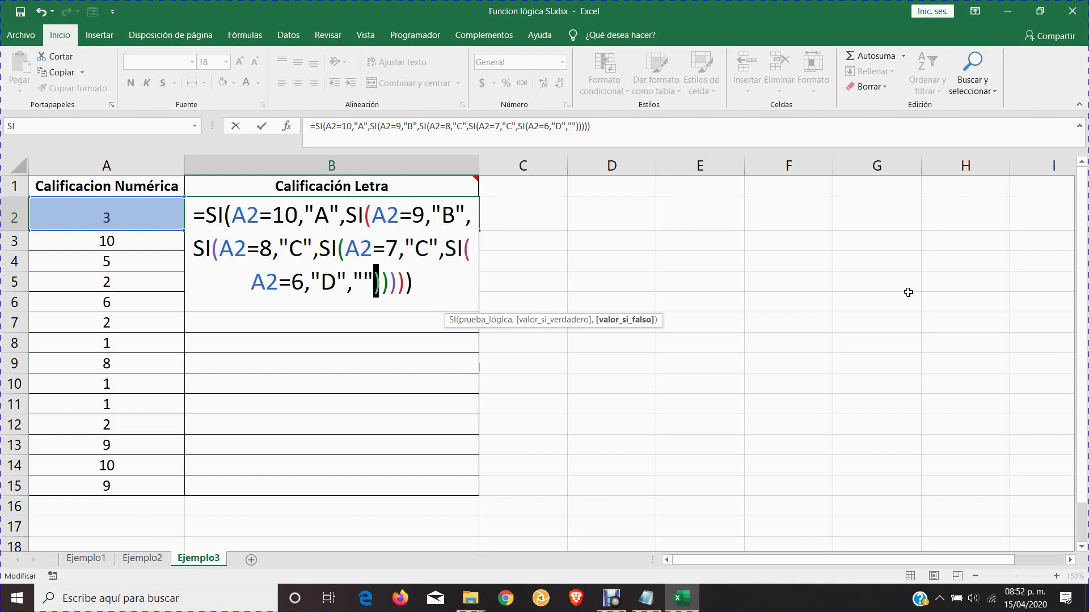
pyautogui.press('Left')
pyautogui.write('F')
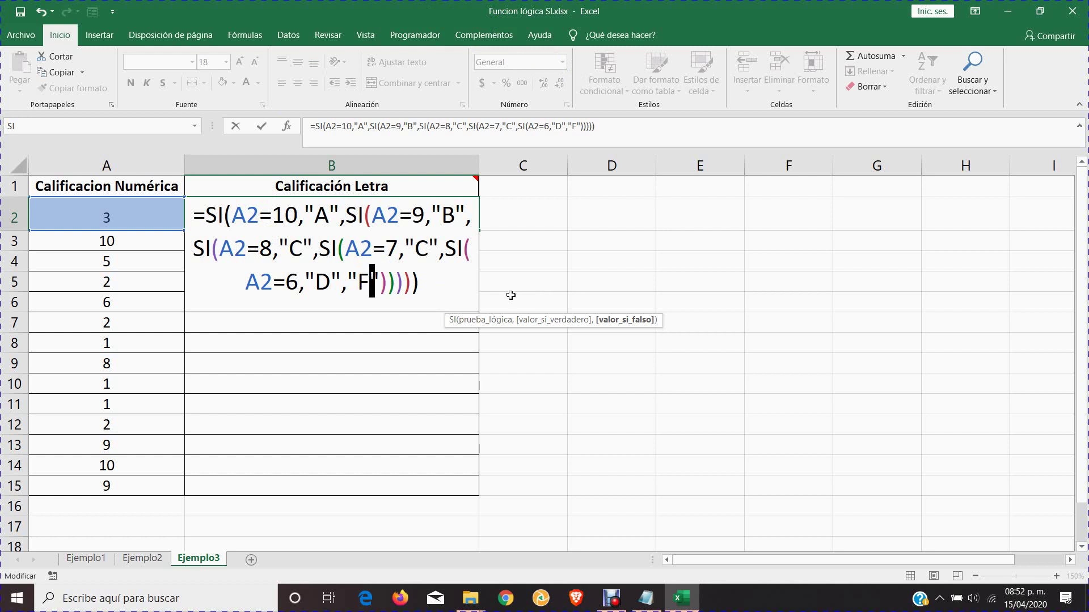
pyautogui.hotkey('ctrl', 'Return')
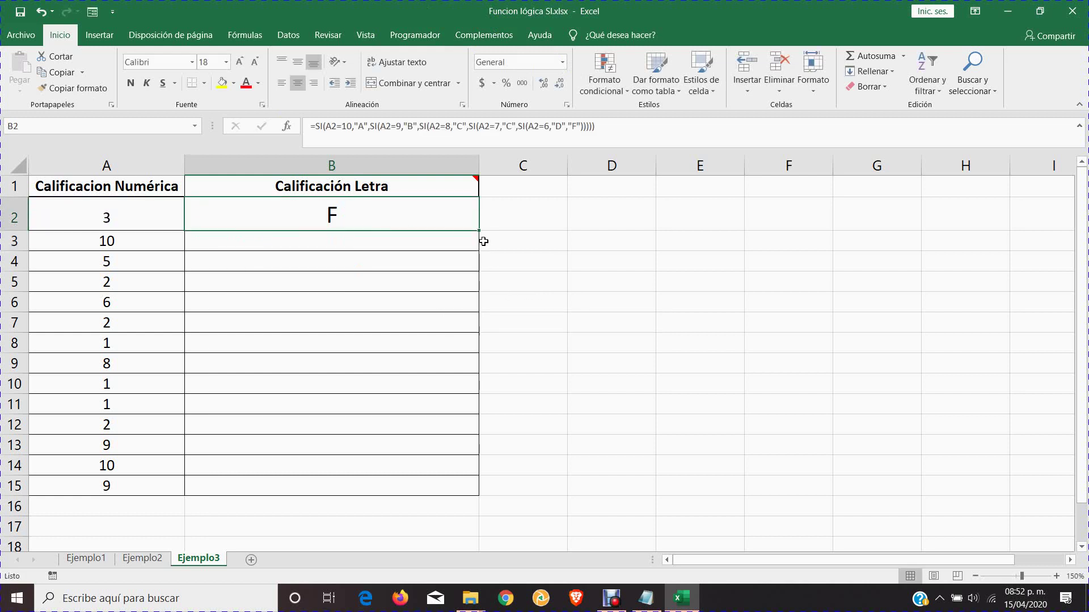
pyautogui.moveTo(479, 230); pyautogui.dragTo(481, 491)
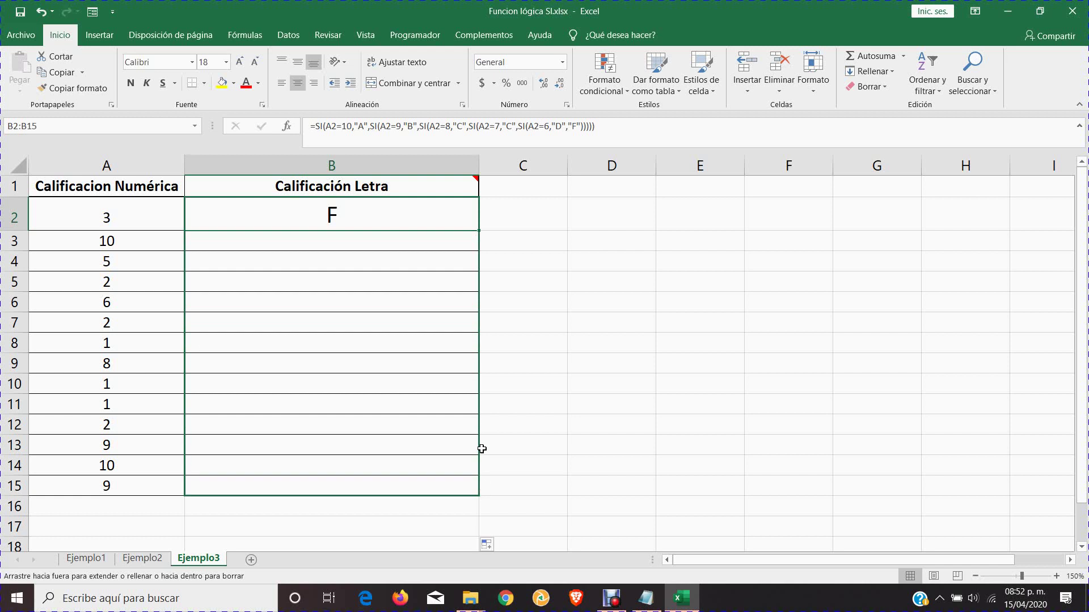
# - Compare the letter grades in column B with the numeric grades in column A, row by row from 2 to 14
pyautogui.click(114, 212)
pyautogui.click(348, 211)
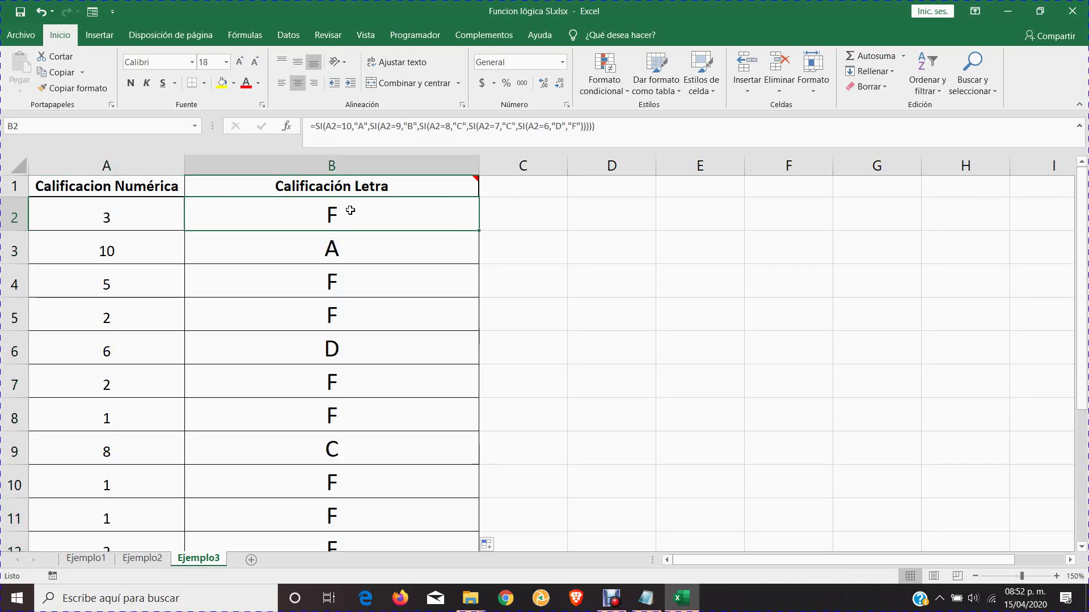
pyautogui.click(109, 235)
pyautogui.click(281, 247)
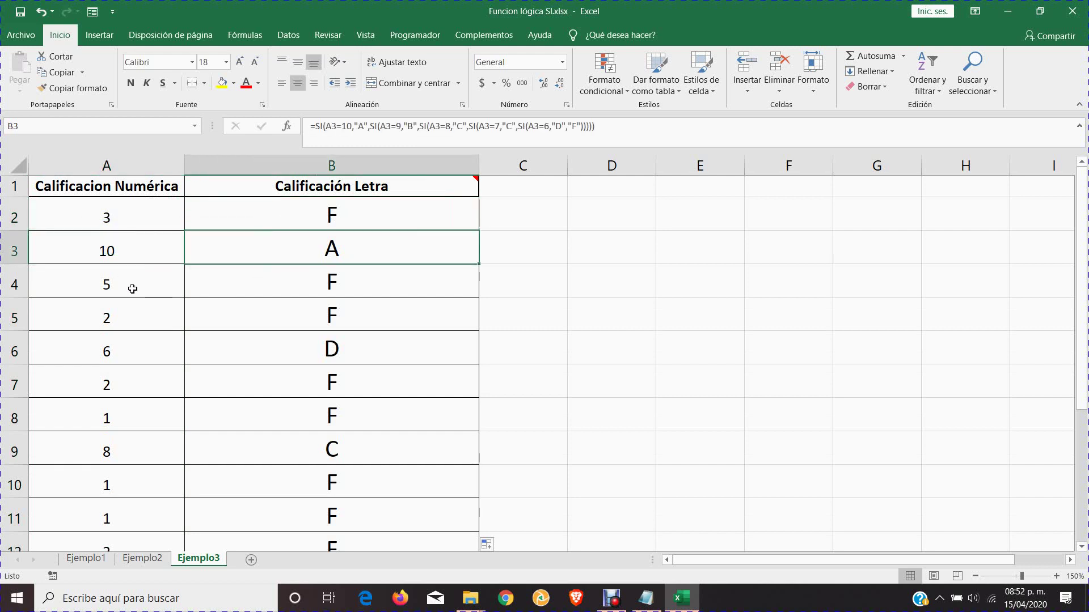
pyautogui.click(250, 292)
pyautogui.click(244, 320)
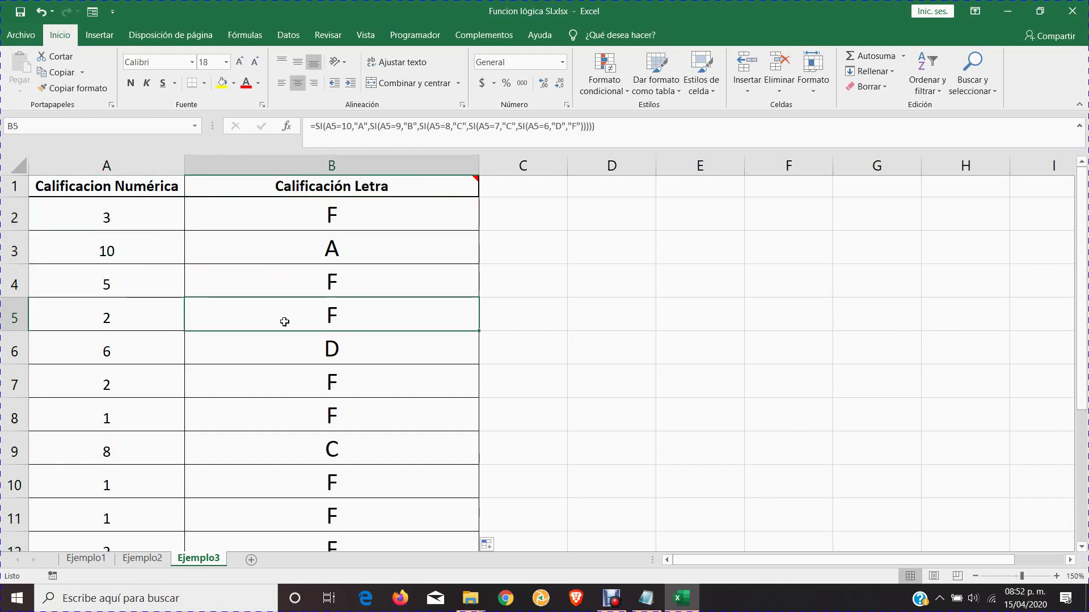
pyautogui.scroll(-1, 244, 318)
pyautogui.click(272, 264)
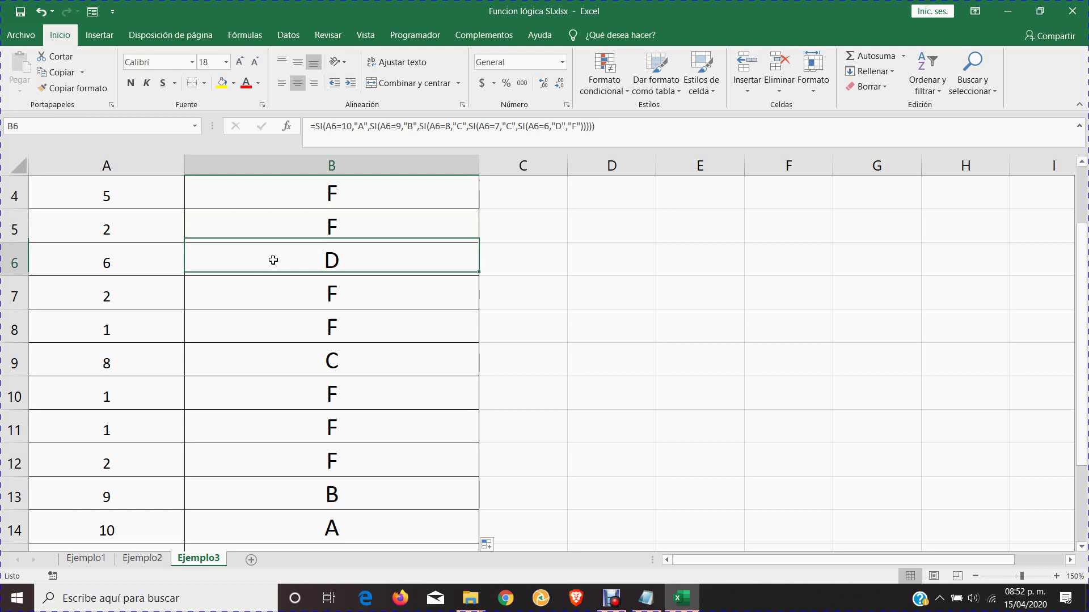
pyautogui.click(260, 298)
pyautogui.click(253, 327)
pyautogui.click(272, 367)
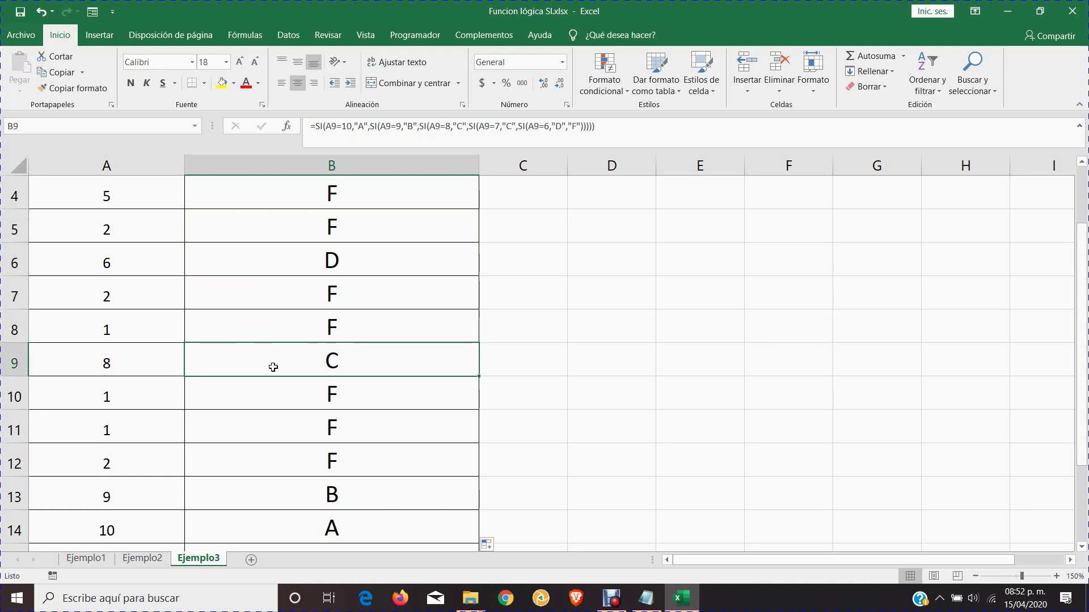
pyautogui.click(287, 399)
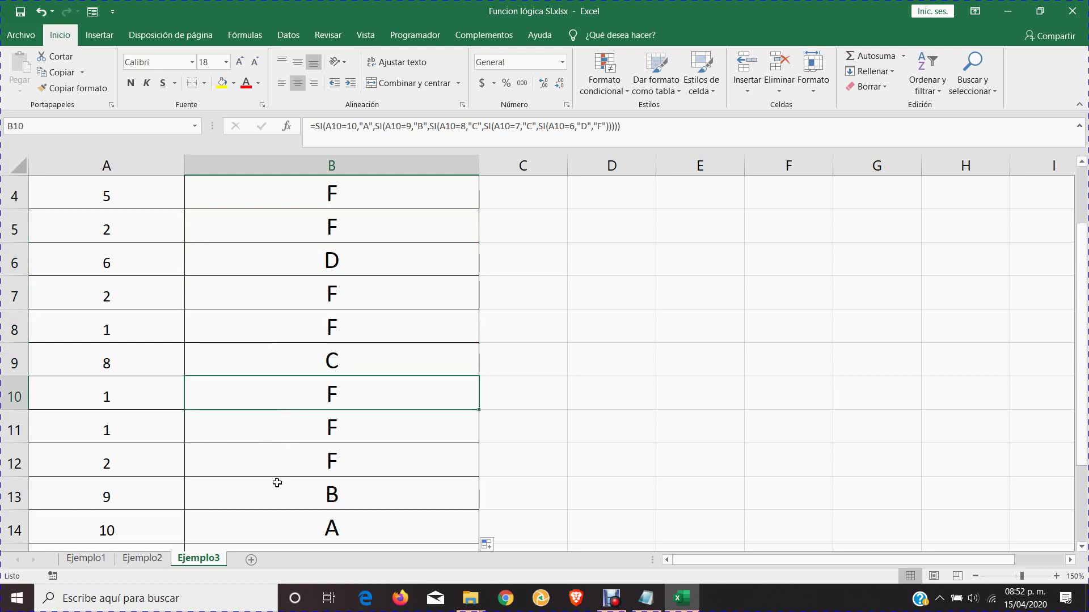
pyautogui.click(298, 508)
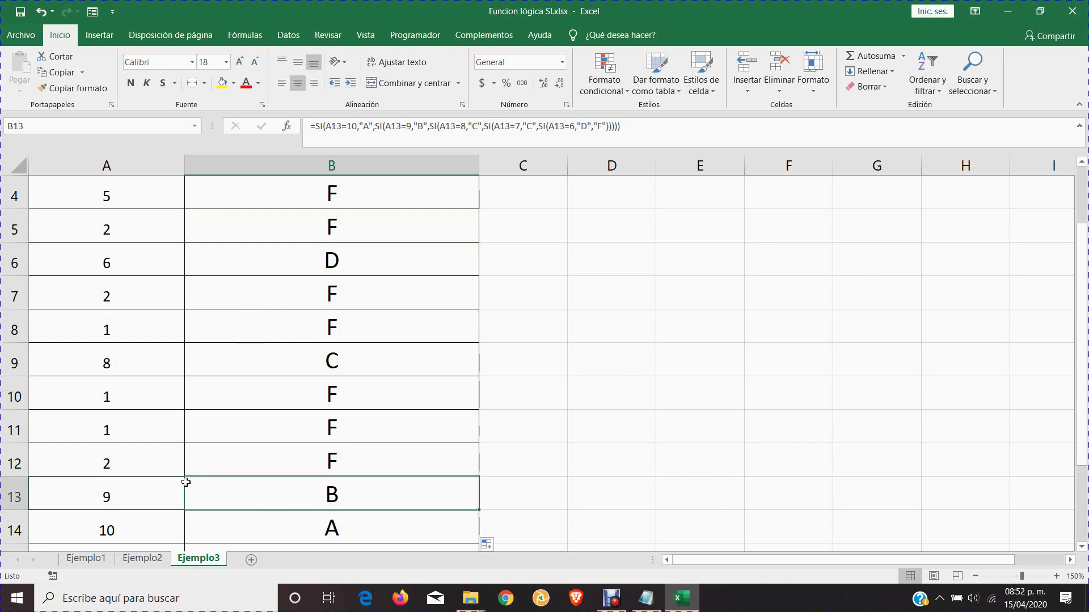
pyautogui.click(302, 524)
pyautogui.scroll(1, 344, 289)
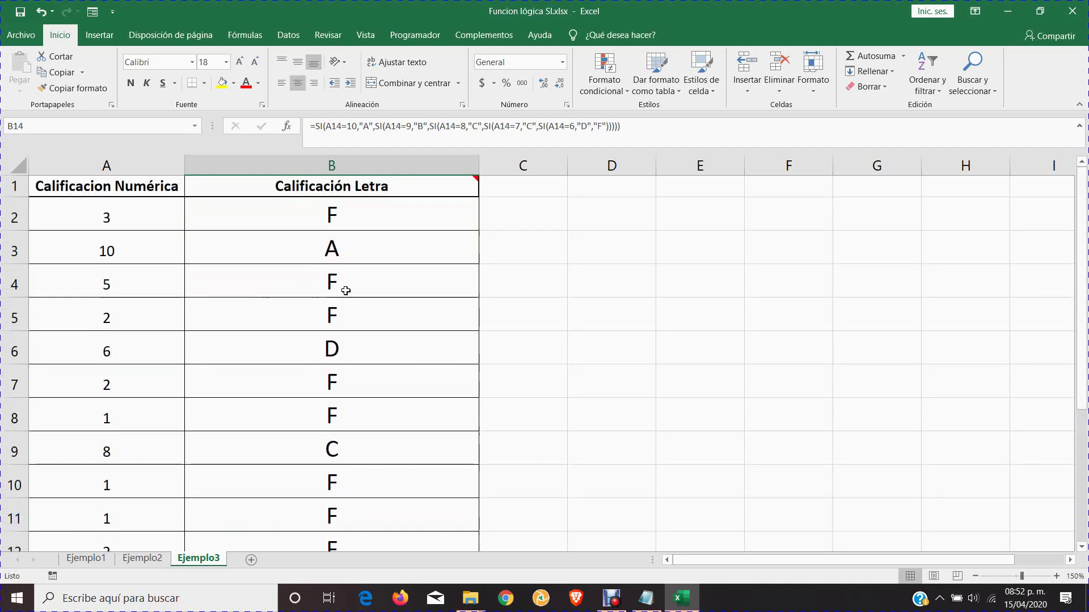
# - Review the nested SI formula in B2 against the grading scale in the comment on B1
pyautogui.click(366, 226)
pyautogui.doubleClick(365, 225)
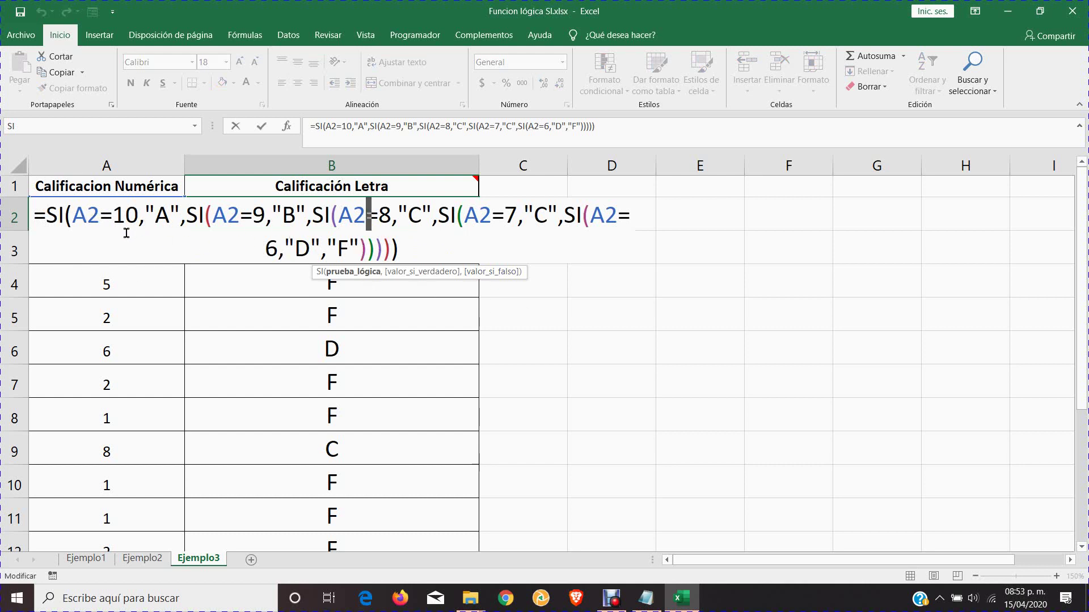
pyautogui.click(70, 218)
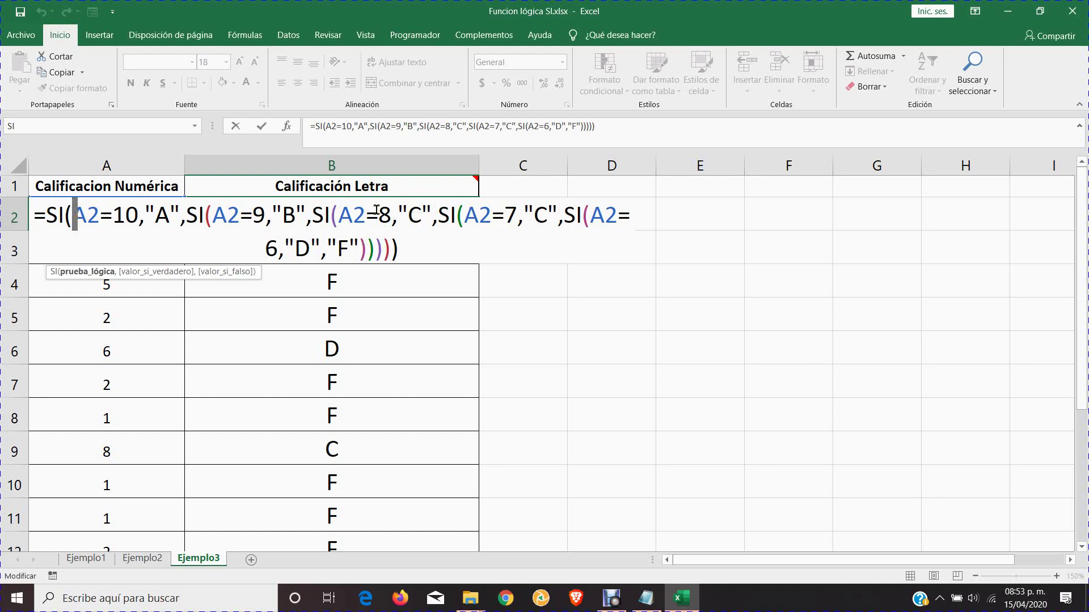
pyautogui.press('Escape')
pyautogui.click(360, 191)
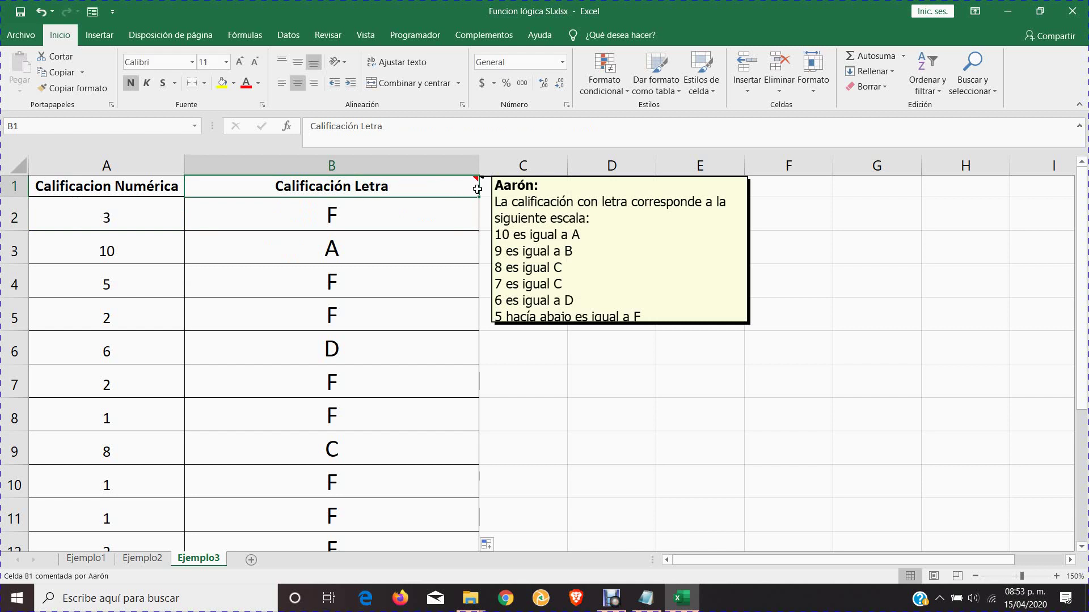
pyautogui.moveTo(447, 186)
pyautogui.doubleClick(365, 223)
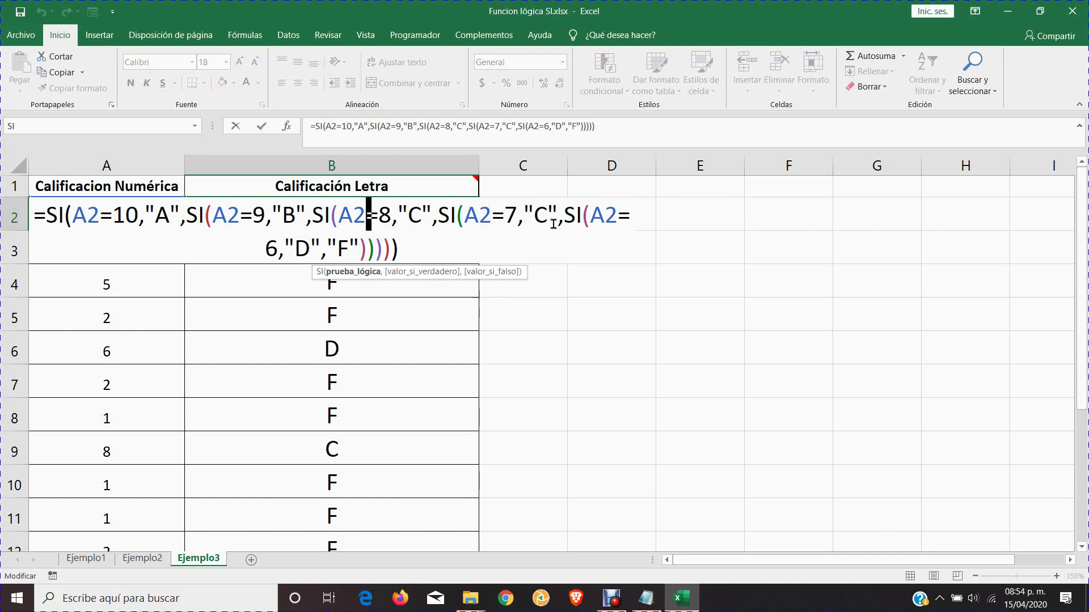
# - Leave B2's nested formula unchanged, examine the SI formula in B2 of the Ejemplo2 sheet, and return to Ejemplo3
pyautogui.press('Return')
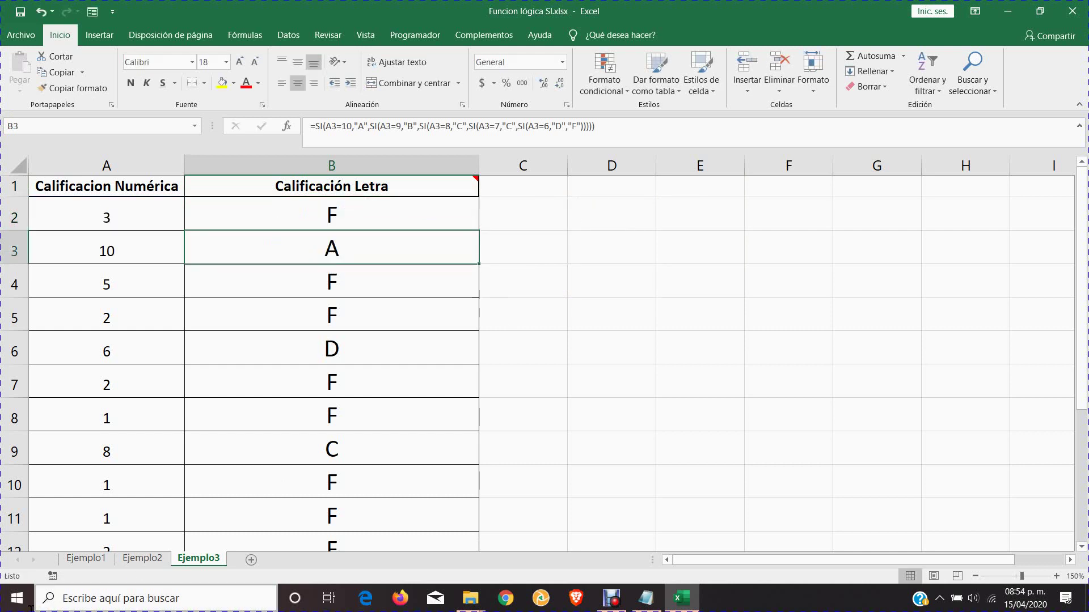
pyautogui.click(142, 558)
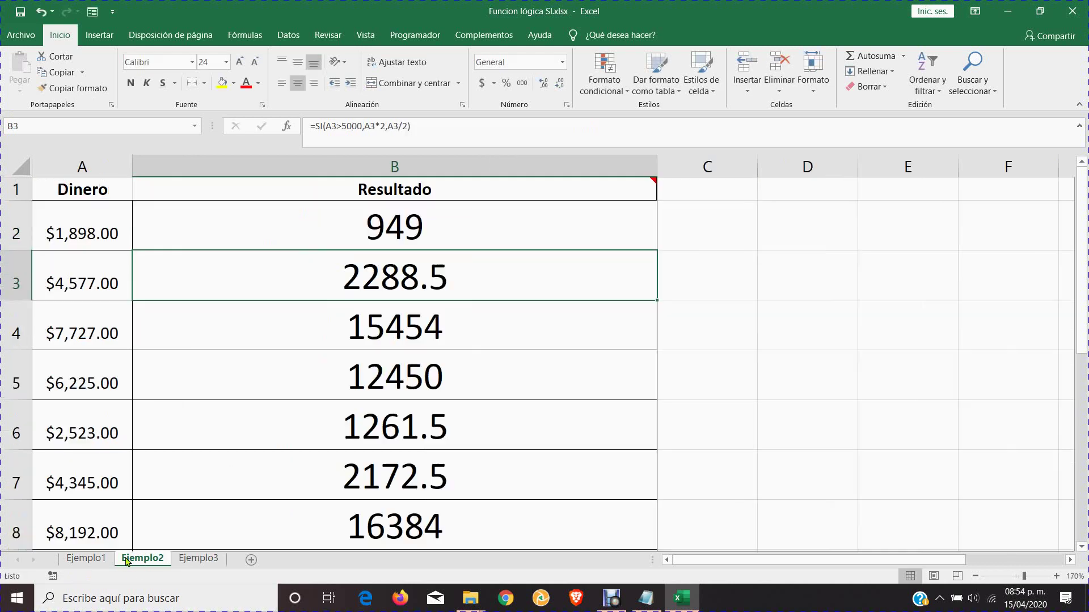
pyautogui.click(359, 231)
pyautogui.doubleClick(361, 229)
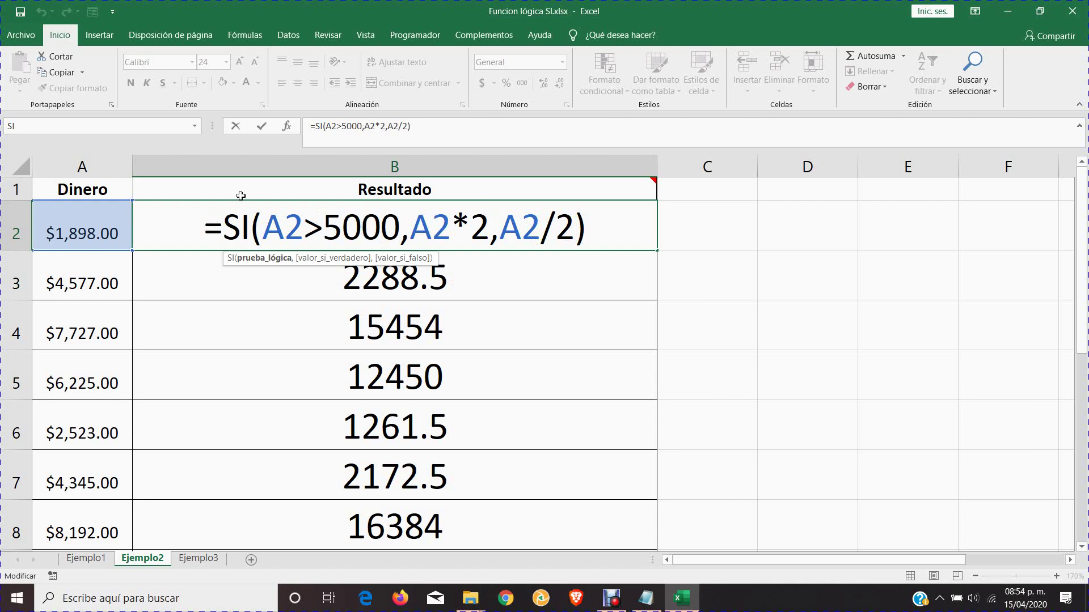
pyautogui.hotkey('ctrl', 'Return')
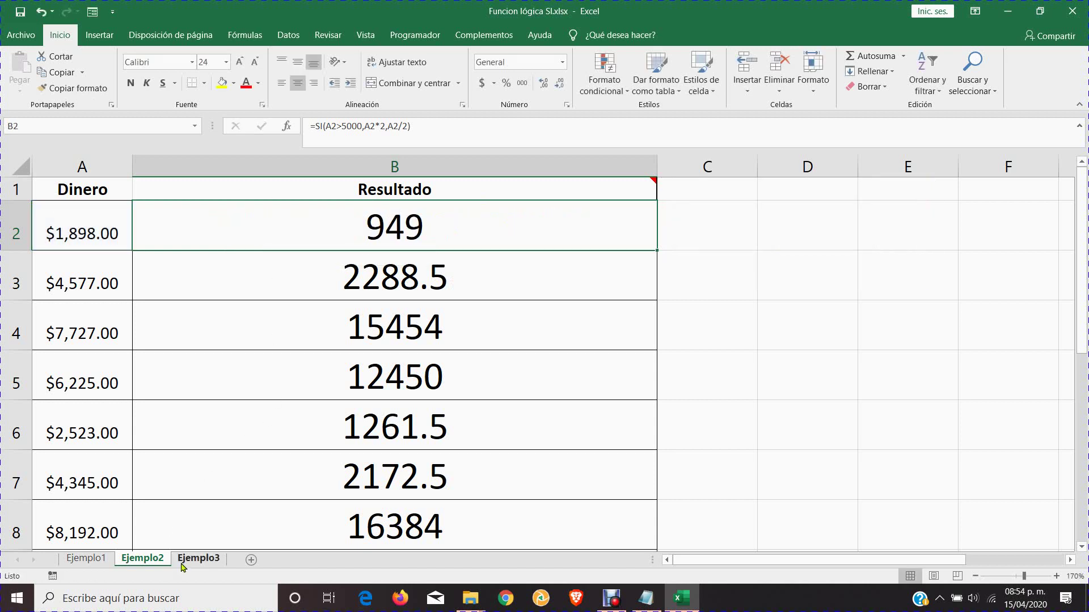
pyautogui.click(199, 559)
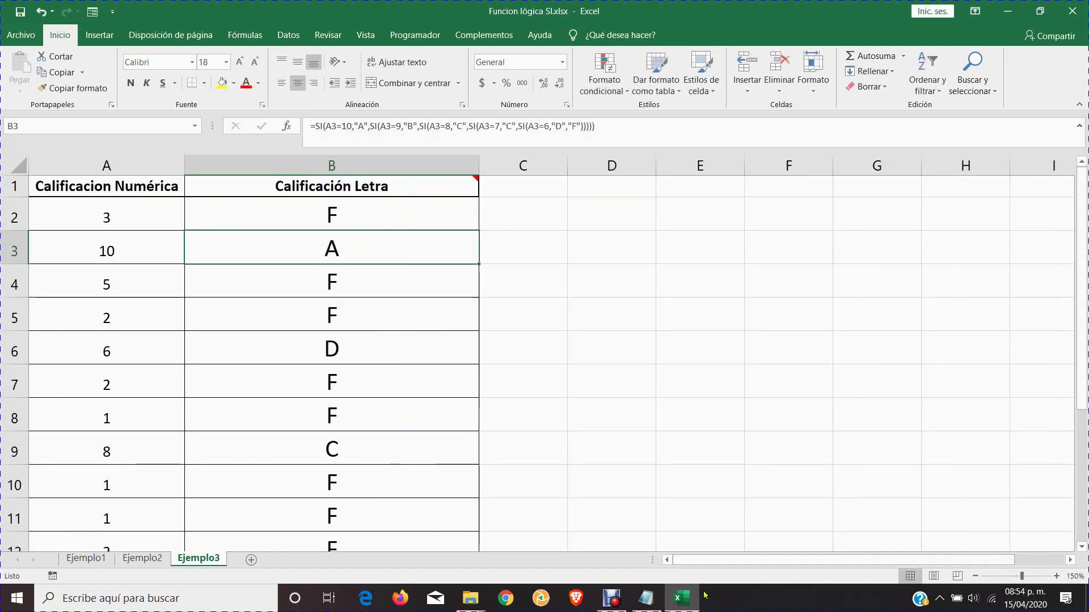
# - Switch to the Notepad notes and review the SI syntax, highlighting the logical test, Valor_verdadero and Valor_falso arguments
pyautogui.click(646, 598)
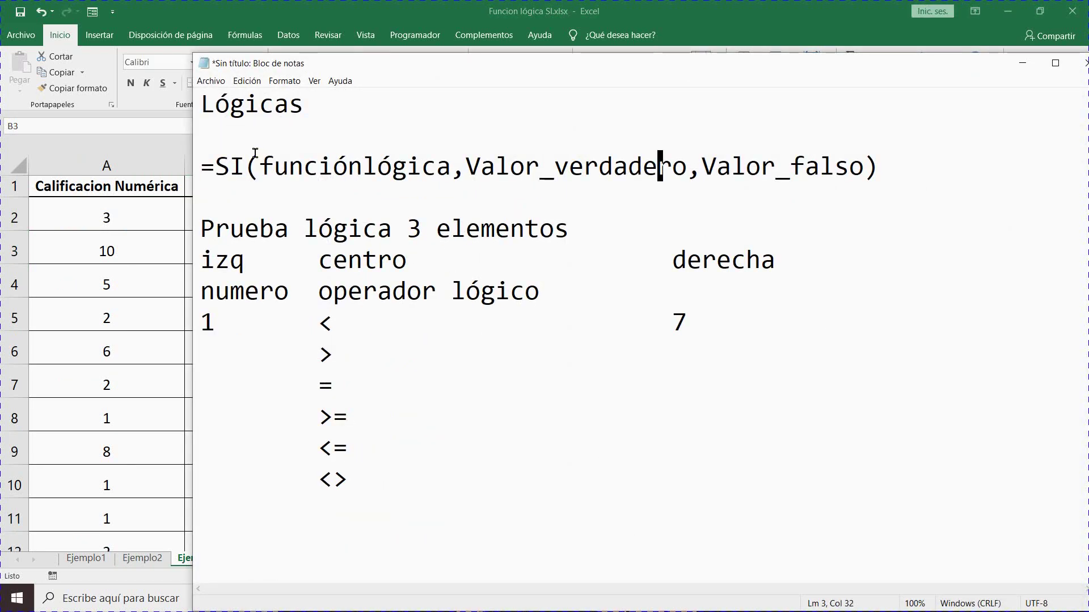
pyautogui.moveTo(214, 167); pyautogui.dragTo(453, 167)
pyautogui.click(277, 170)
pyautogui.moveTo(303, 168); pyautogui.dragTo(452, 167)
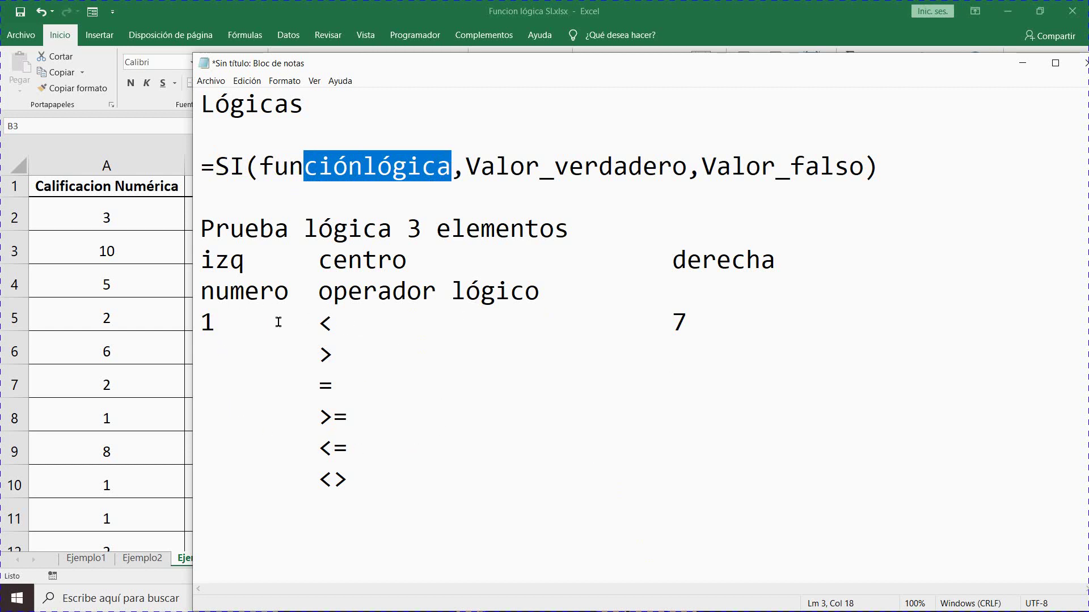
pyautogui.click(470, 167)
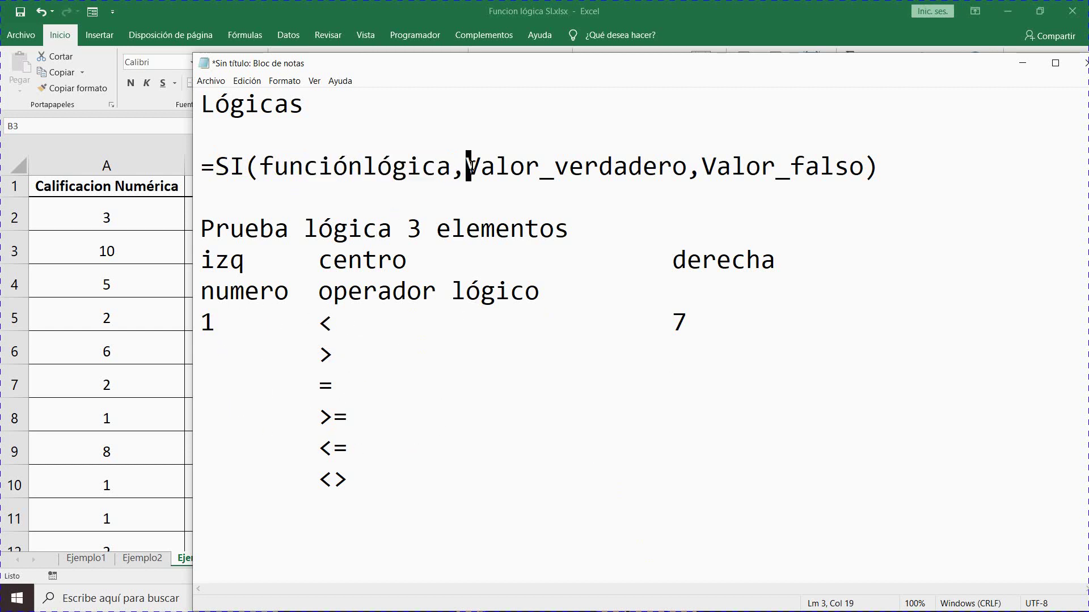
pyautogui.moveTo(494, 159); pyautogui.dragTo(617, 159)
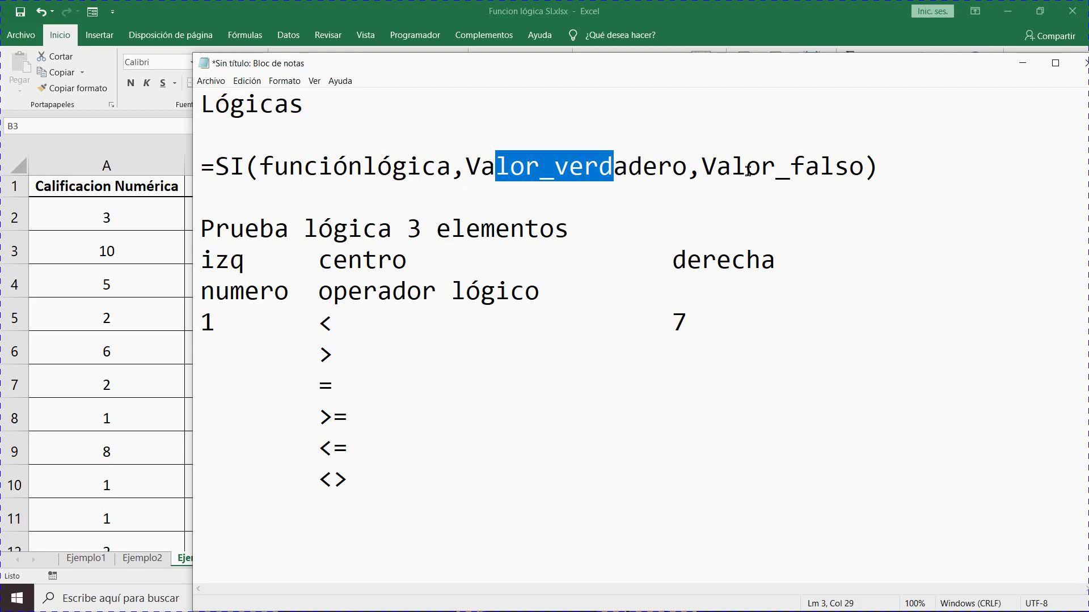
pyautogui.moveTo(717, 166); pyautogui.dragTo(835, 167)
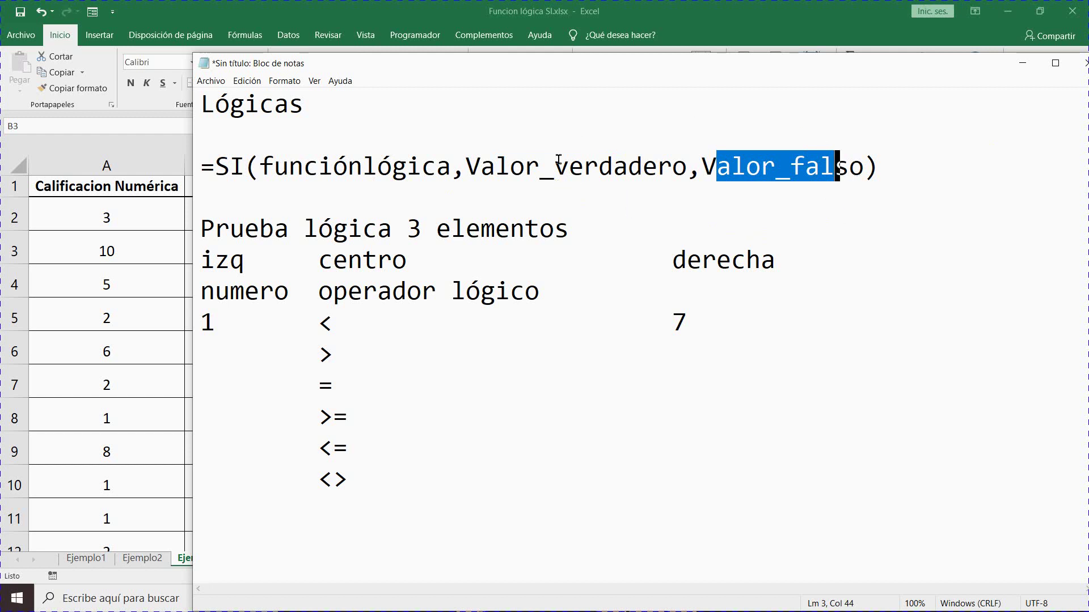
pyautogui.moveTo(274, 166); pyautogui.dragTo(436, 166)
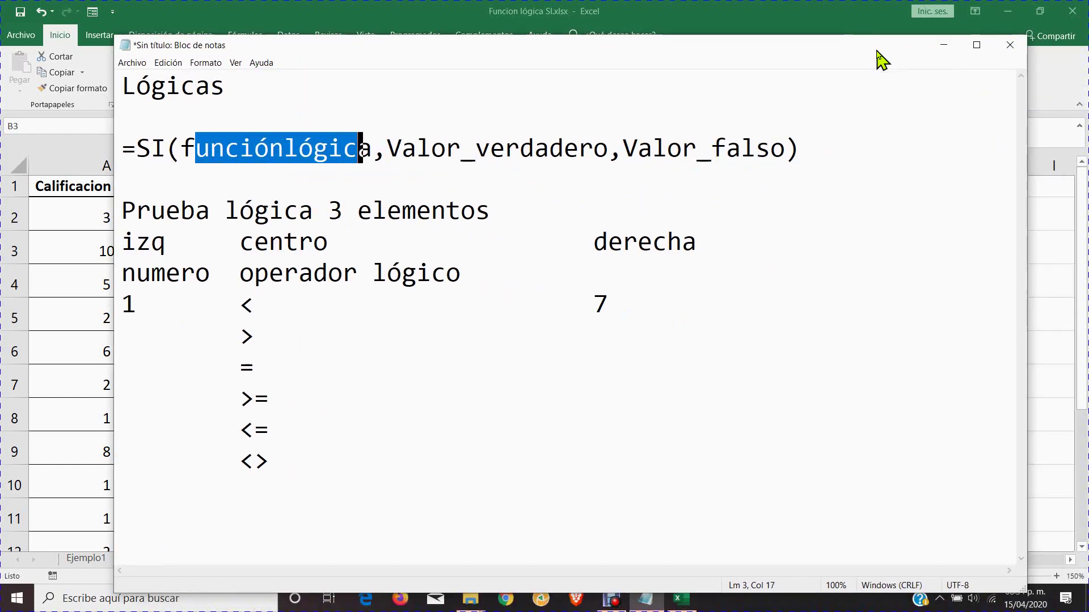